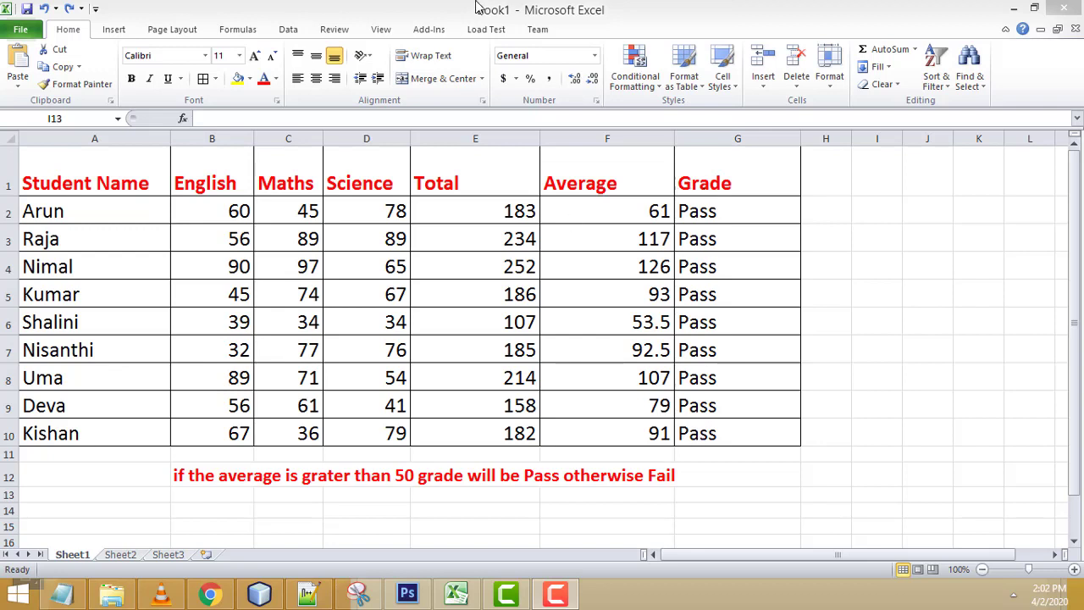
Inspect the Student Name heading and names, leaving the heading unchanged
{"action": "left_click", "coordinate": [498, 13]}
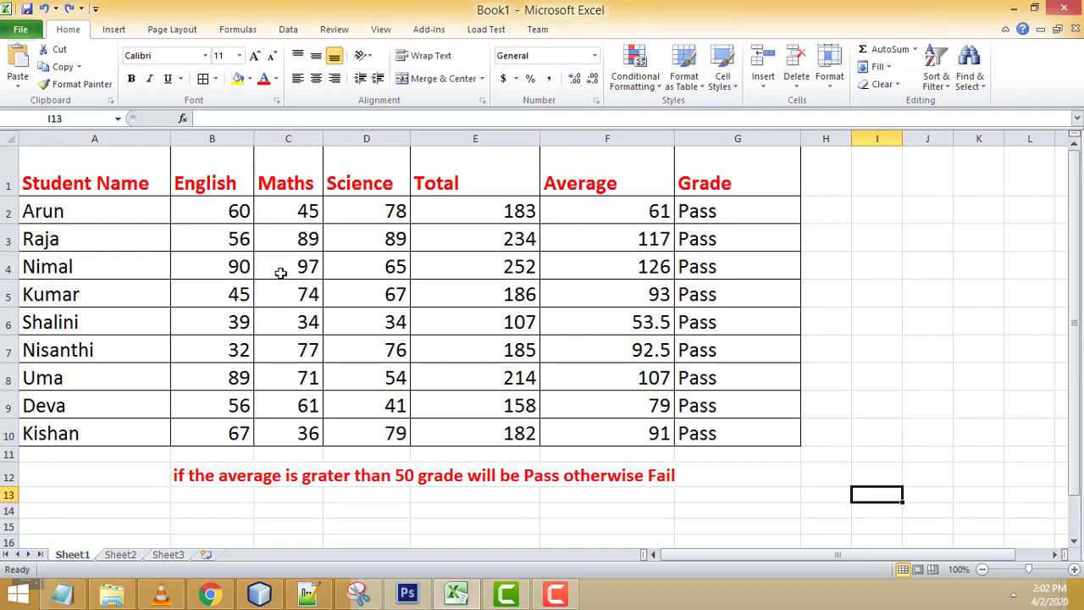
{"action": "left_click", "coordinate": [96, 182]}
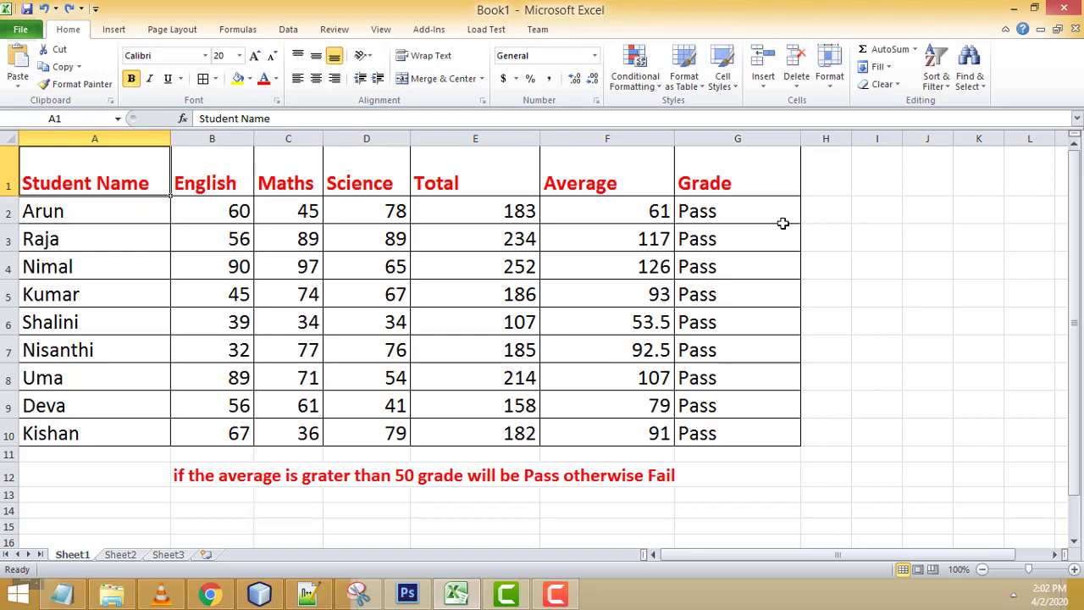
{"action": "left_click", "coordinate": [826, 220]}
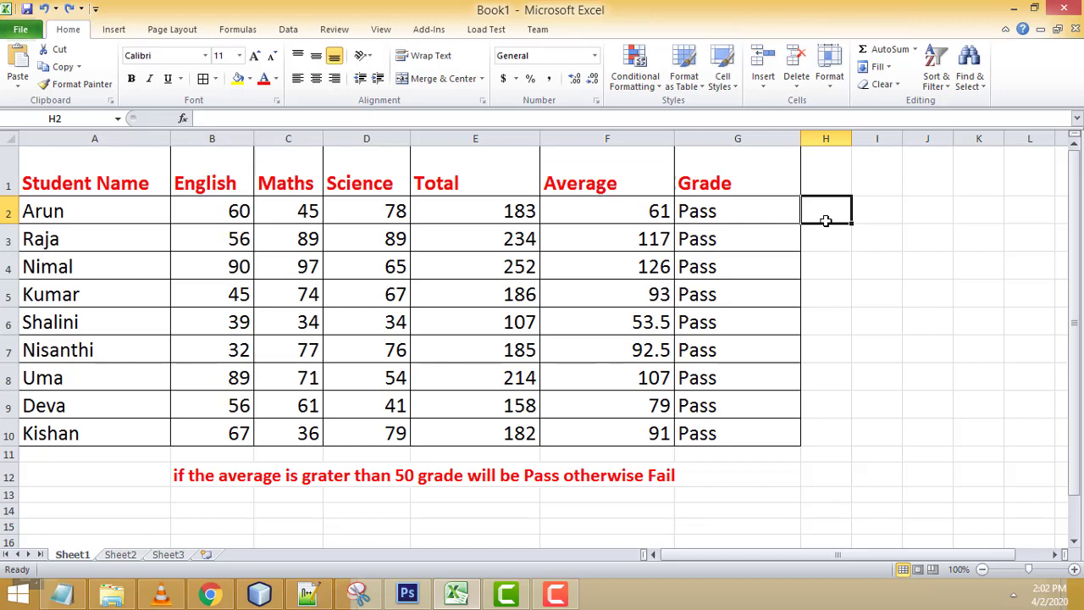
{"action": "left_click", "coordinate": [957, 298]}
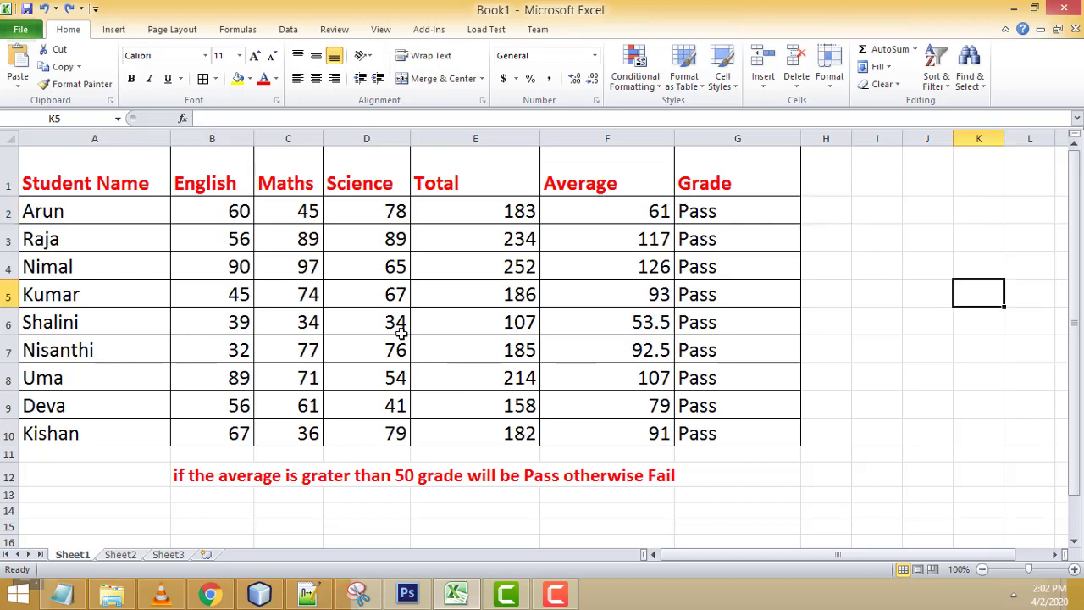
{"action": "left_click", "coordinate": [47, 169]}
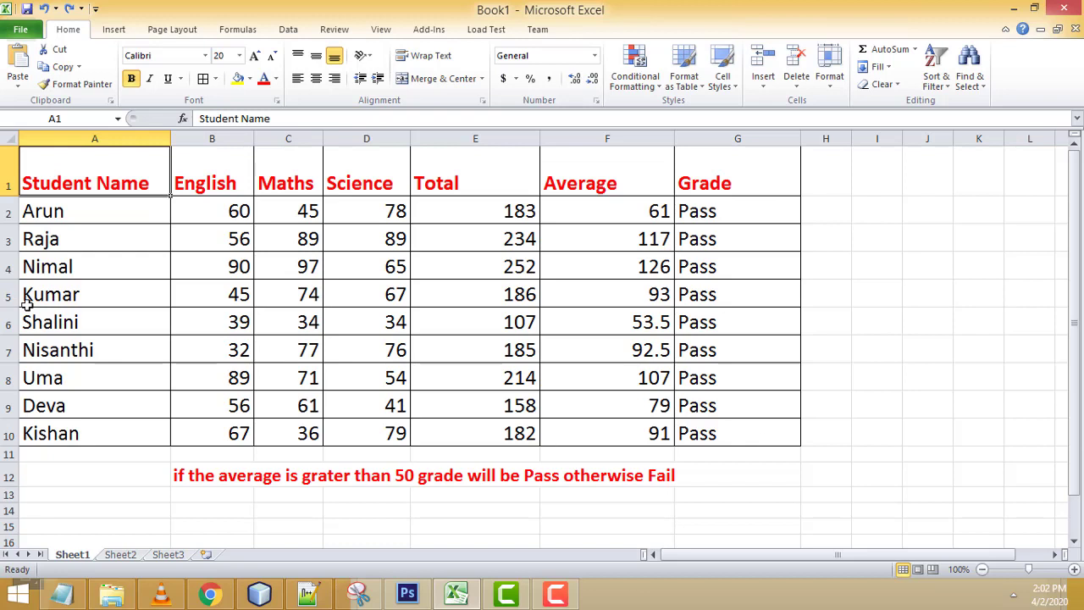
{"action": "left_click", "coordinate": [81, 244]}
{"action": "left_click", "coordinate": [56, 174]}
{"action": "left_click", "coordinate": [162, 509]}
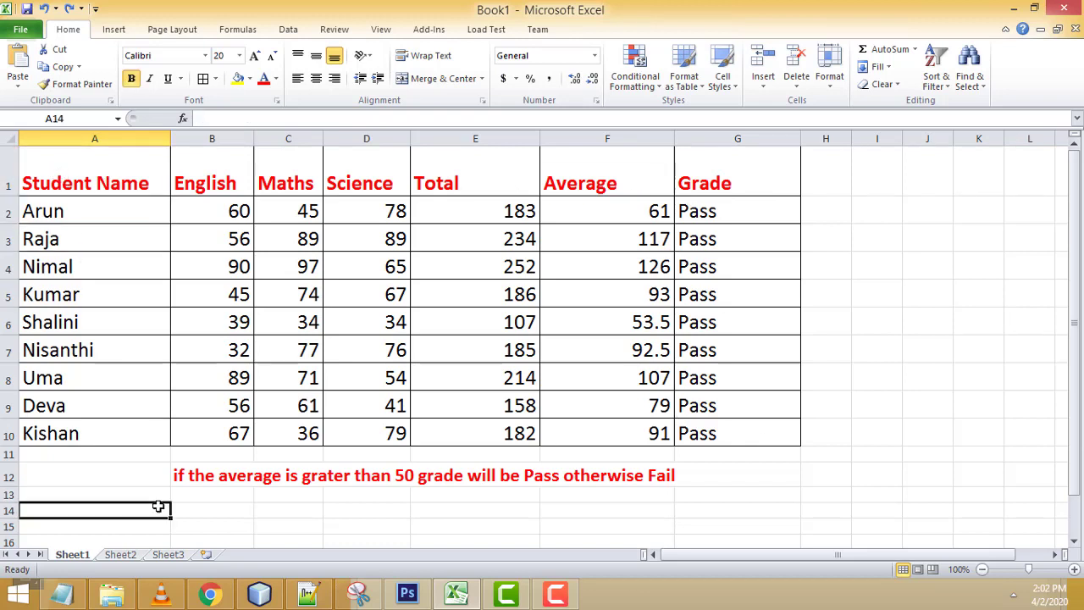
{"action": "left_click", "coordinate": [80, 160]}
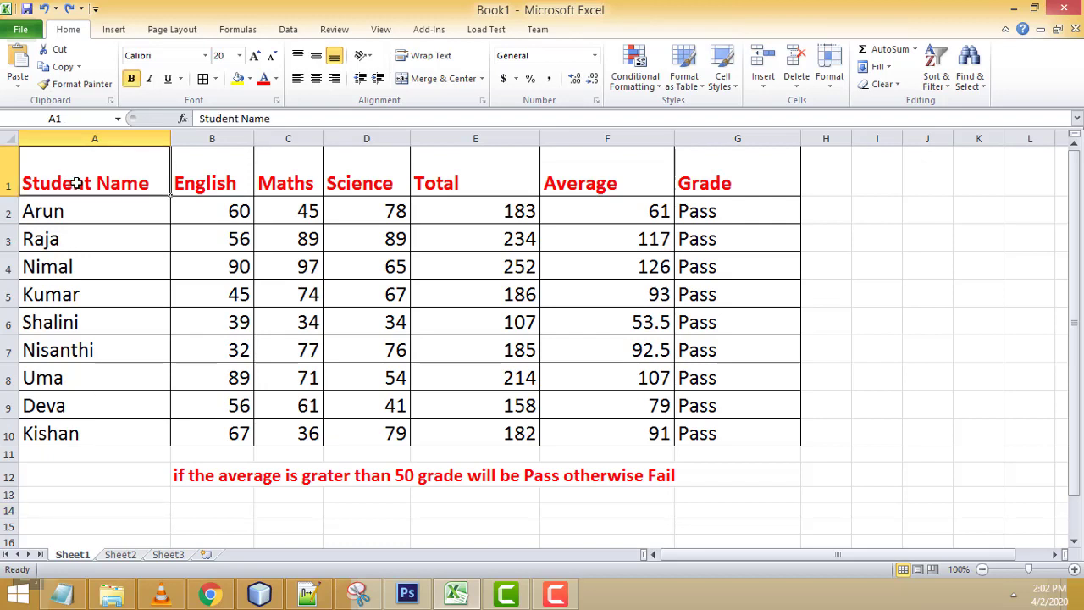
{"action": "left_click", "coordinate": [78, 212]}
{"action": "left_click", "coordinate": [76, 182]}
{"action": "left_click", "coordinate": [232, 119]}
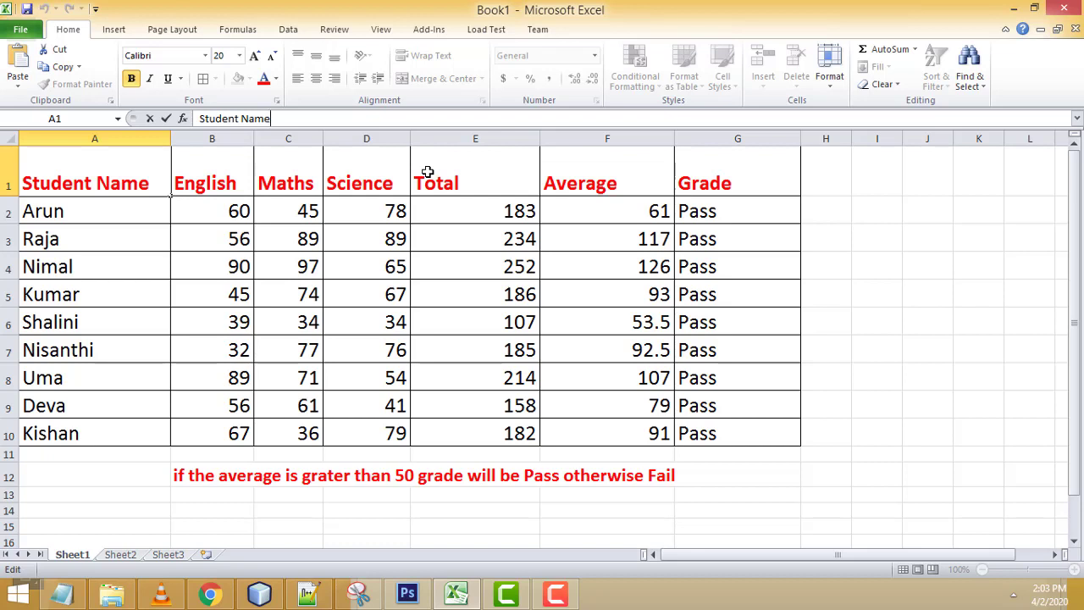
{"action": "left_click", "coordinate": [842, 211]}
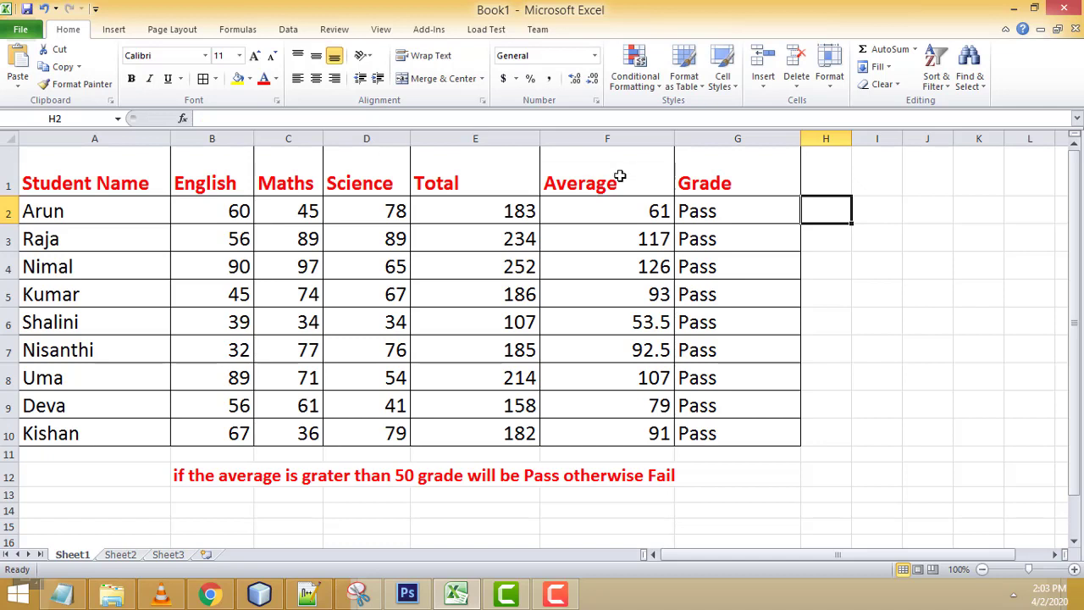
Delete the Total values in column E one cell at a time, down to E10
{"action": "left_click", "coordinate": [507, 211]}
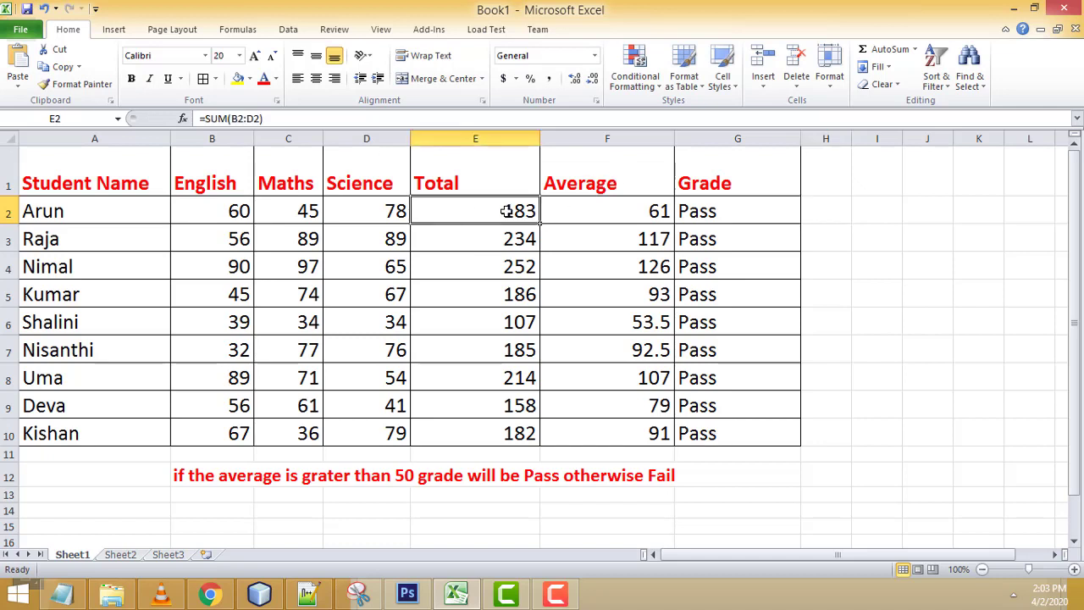
{"action": "key", "text": "Delete"}
{"action": "left_click", "coordinate": [501, 241]}
{"action": "key", "text": "Delete"}
{"action": "left_click", "coordinate": [521, 265]}
{"action": "key", "text": "Delete"}
{"action": "left_click", "coordinate": [514, 306]}
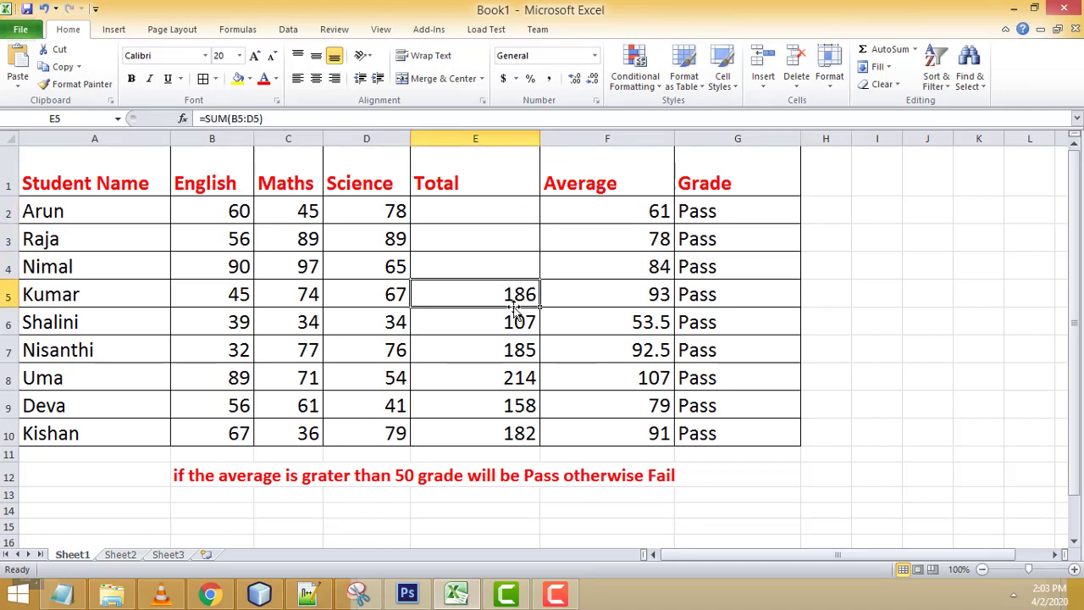
{"action": "key", "text": "Delete"}
{"action": "left_click", "coordinate": [508, 341]}
{"action": "key", "text": "Delete"}
{"action": "left_click", "coordinate": [508, 380]}
{"action": "key", "text": "Delete"}
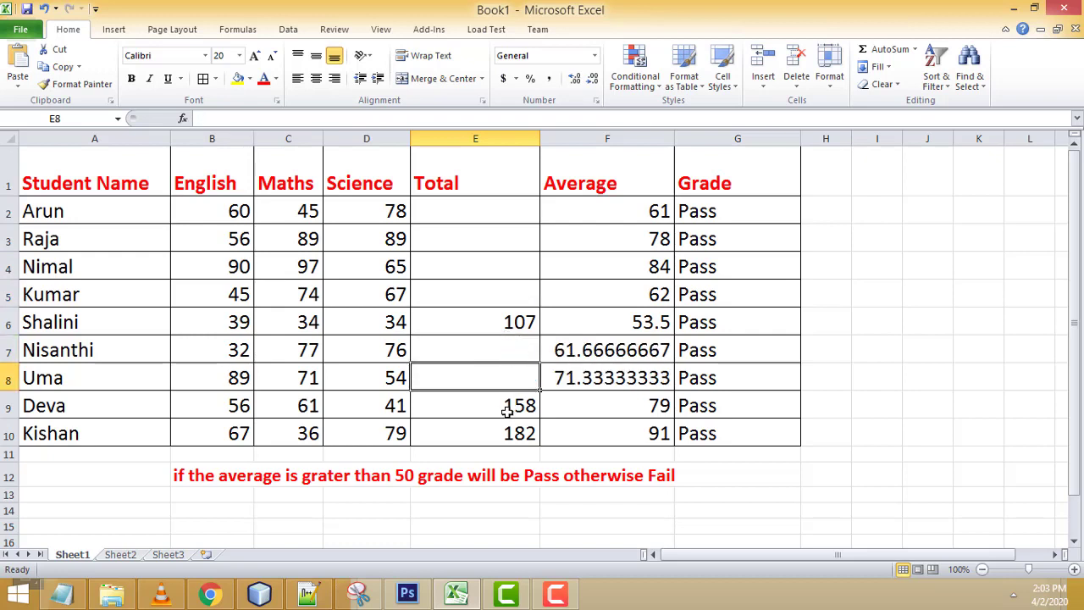
{"action": "left_click", "coordinate": [508, 430]}
{"action": "key", "text": "Delete"}
Clear the whole Total, Average and Grade range E2:G10
{"action": "mouse_move", "coordinate": [477, 206]}
{"action": "left_mouse_down"}
{"action": "mouse_move", "coordinate": [692, 394]}
{"action": "mouse_move", "coordinate": [708, 434]}
{"action": "left_mouse_up"}
{"action": "key", "text": "Delete"}
{"action": "left_click", "coordinate": [896, 370]}
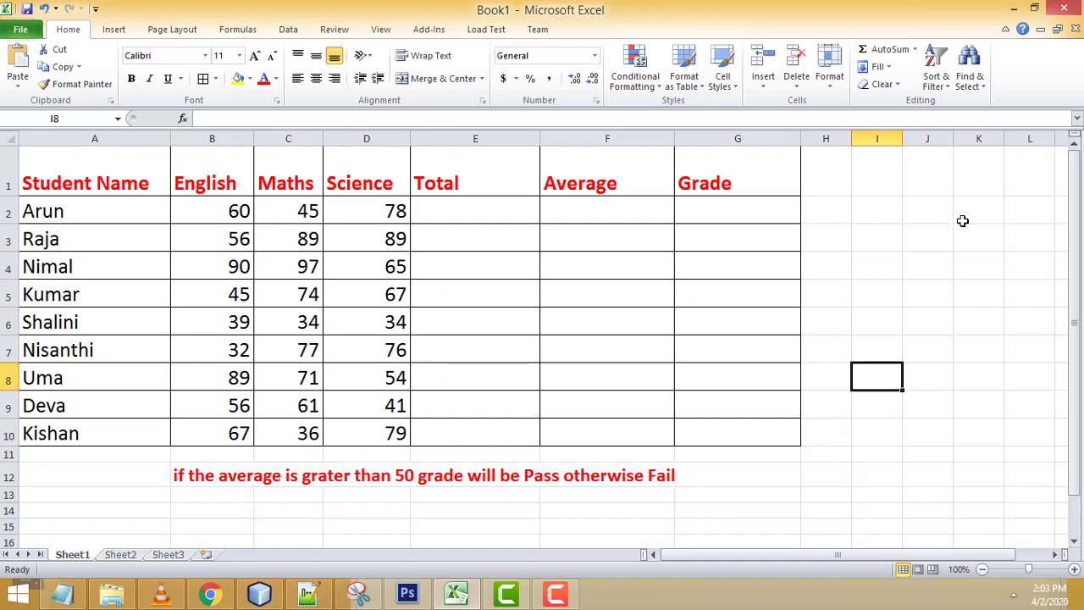
Review the student names and start a new entry in empty cell A11
{"action": "left_click", "coordinate": [130, 185]}
{"action": "left_click", "coordinate": [63, 216]}
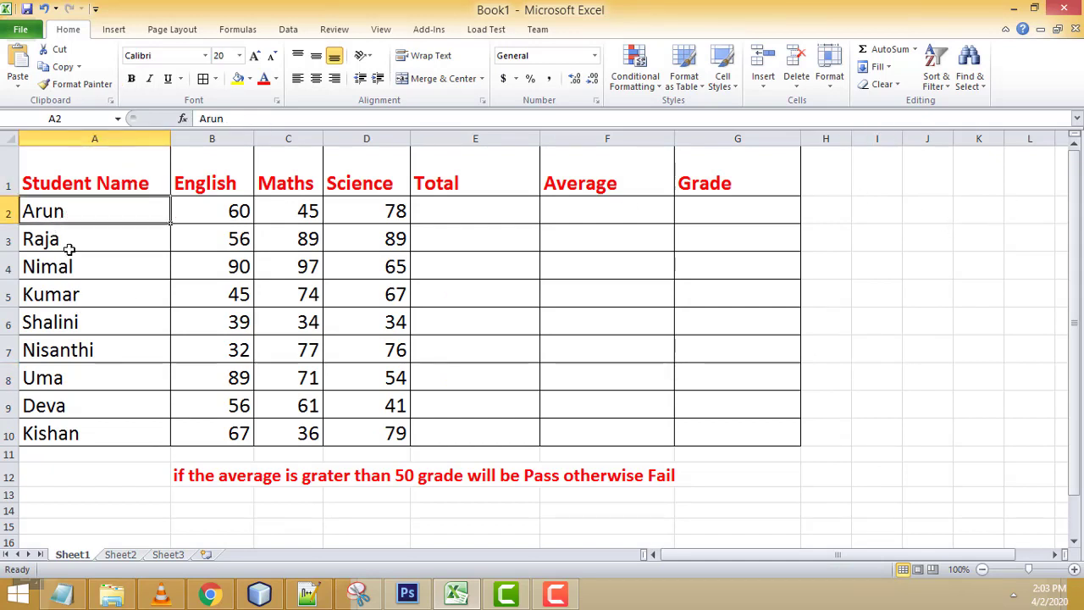
{"action": "left_click", "coordinate": [69, 249]}
{"action": "left_click", "coordinate": [87, 345]}
{"action": "left_click", "coordinate": [76, 220]}
{"action": "left_click", "coordinate": [79, 243]}
{"action": "left_click", "coordinate": [72, 268]}
{"action": "scroll", "coordinate": [459, 411], "scroll_direction": "down", "scroll_amount": 2}
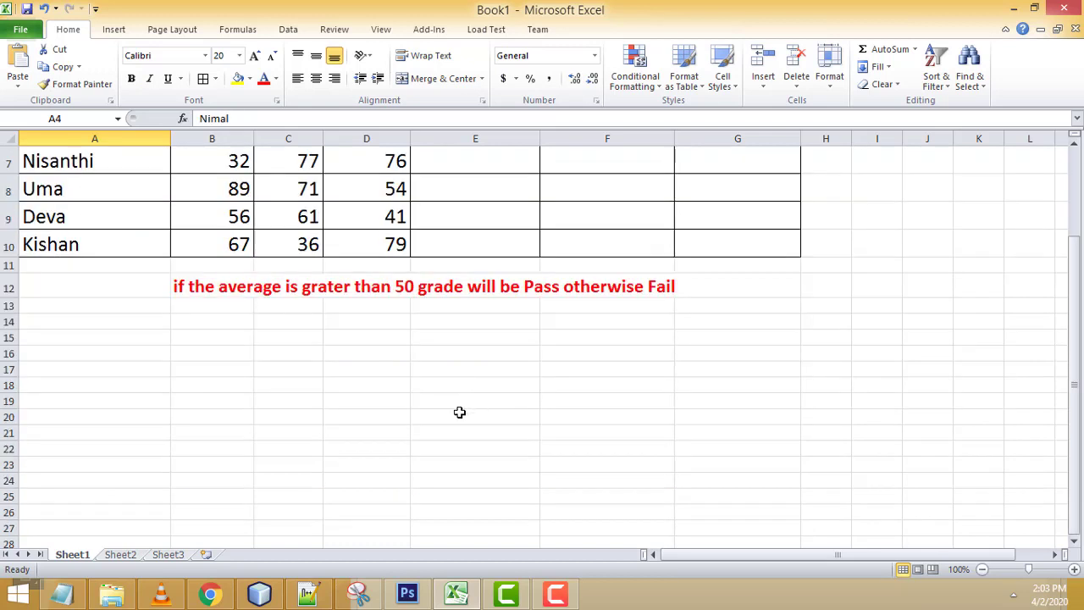
{"action": "left_click", "coordinate": [144, 268]}
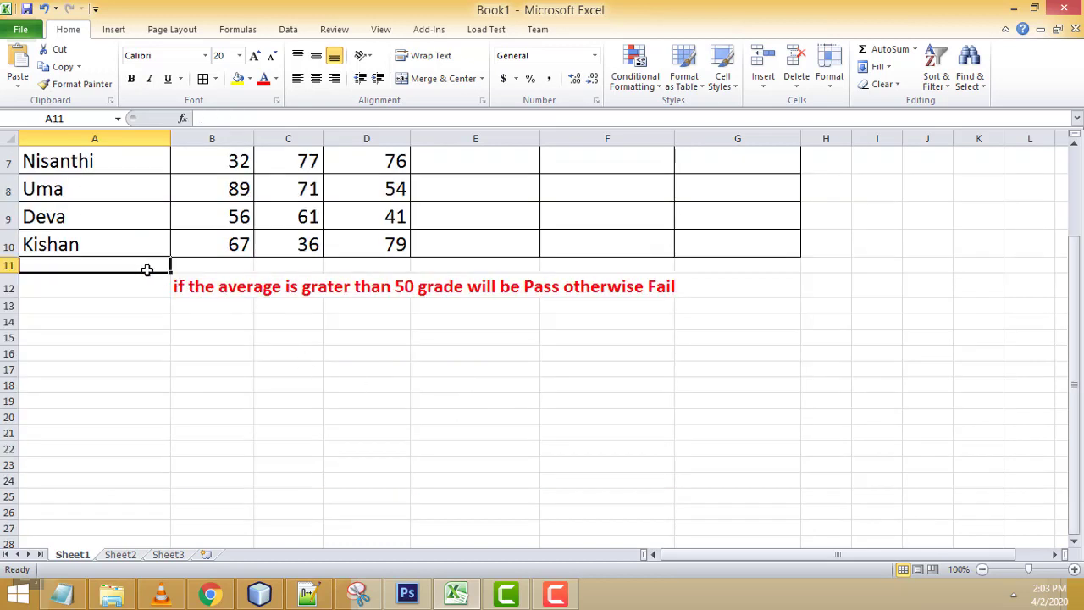
{"action": "double_click", "coordinate": [87, 273]}
{"action": "scroll", "coordinate": [496, 409], "scroll_direction": "up", "scroll_amount": 2}
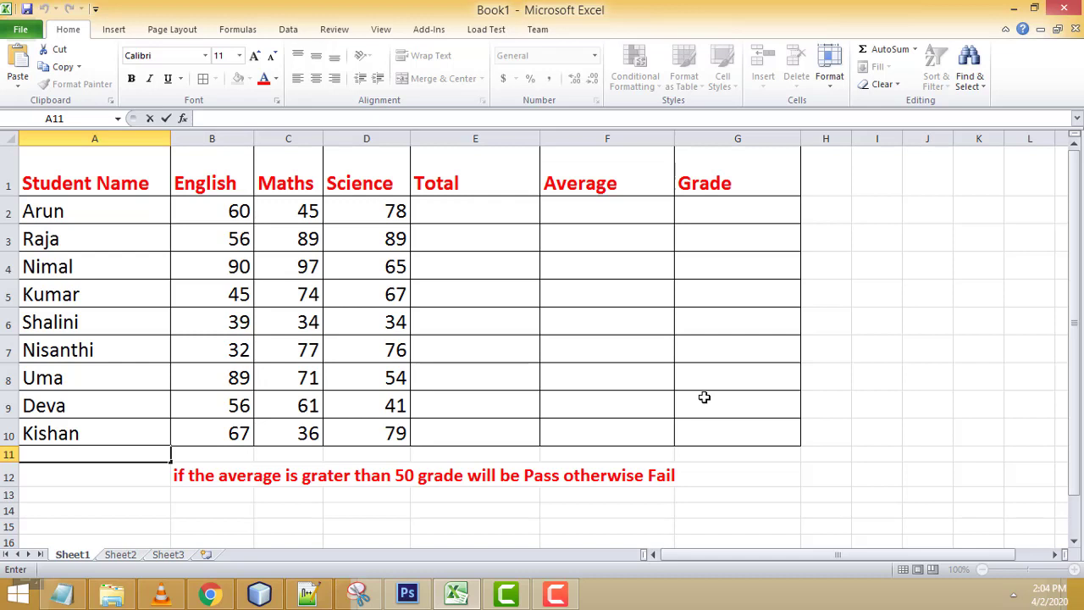
Enter a new student name in A11 with English 56, Maths 78 and Science 90
{"action": "type", "text": "S"}
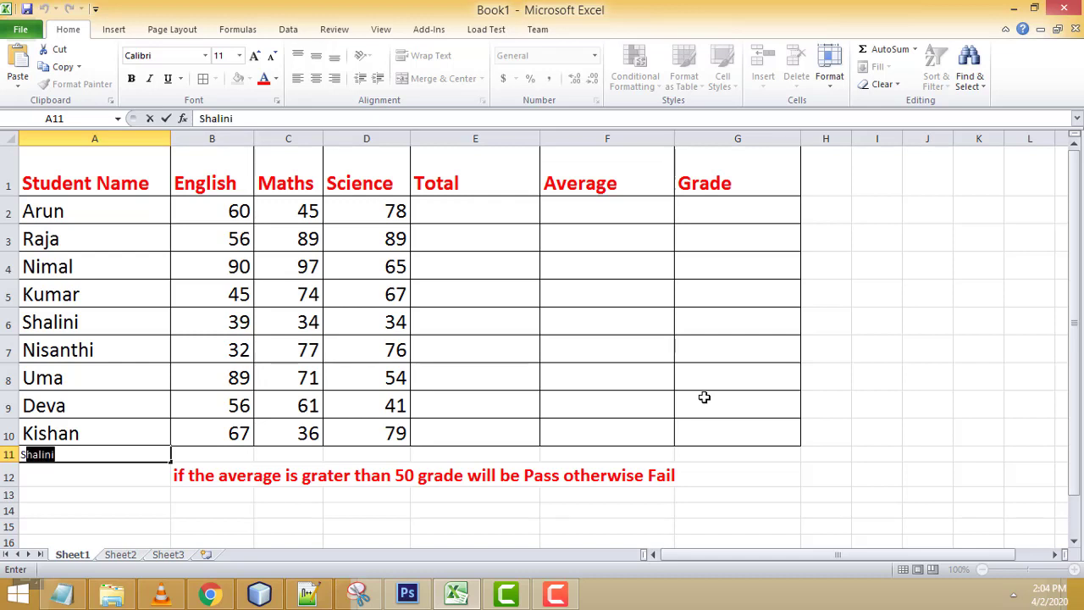
{"action": "type", "text": "athis"}
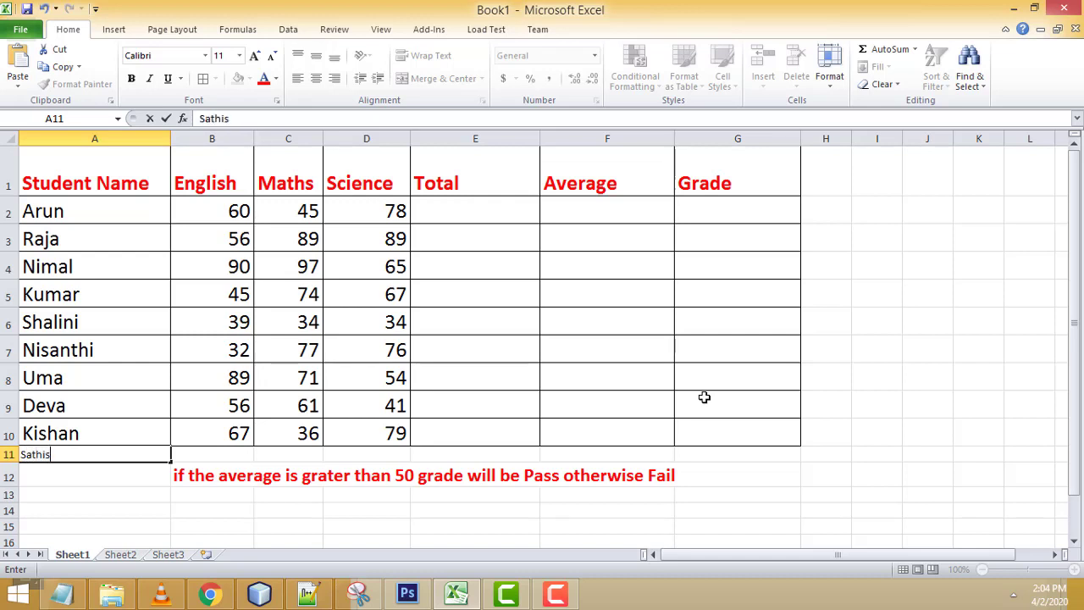
{"action": "left_click", "coordinate": [234, 455]}
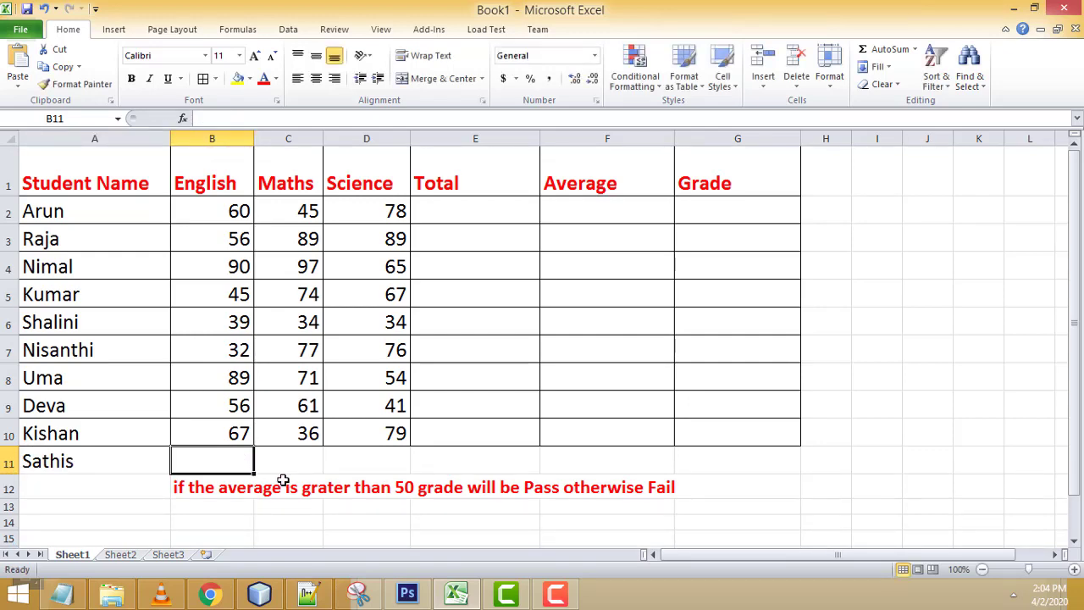
{"action": "type", "text": "56"}
{"action": "left_click", "coordinate": [290, 467]}
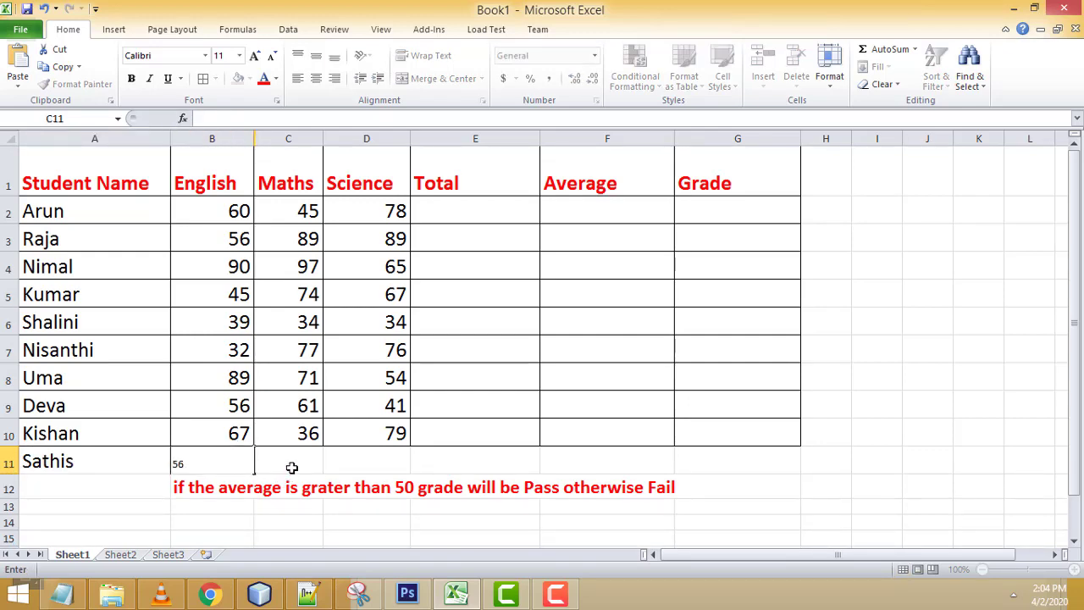
{"action": "type", "text": "78"}
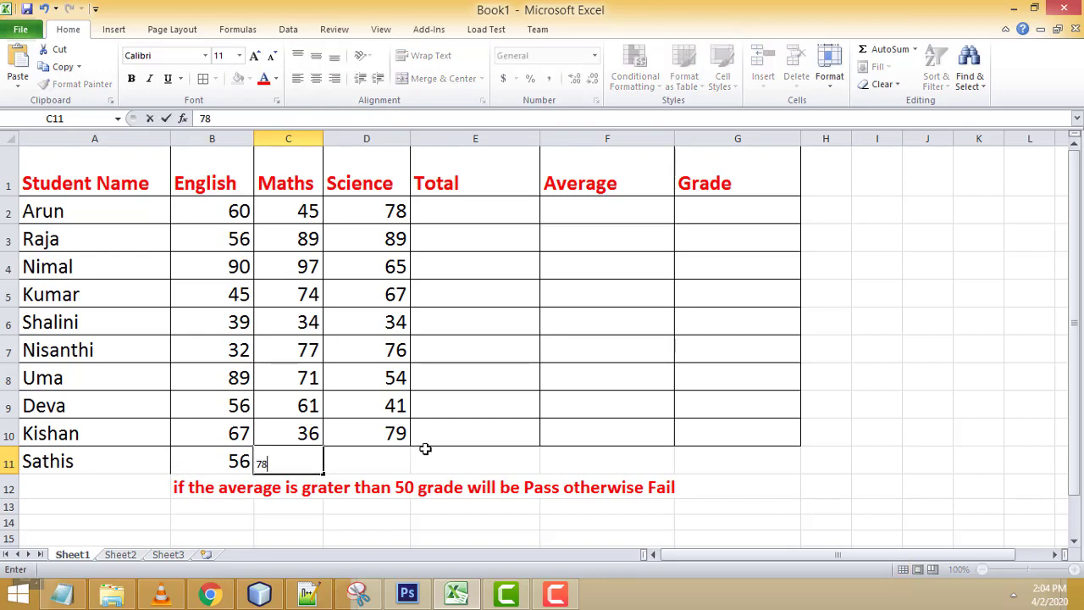
{"action": "left_click", "coordinate": [375, 460]}
{"action": "type", "text": "9"}
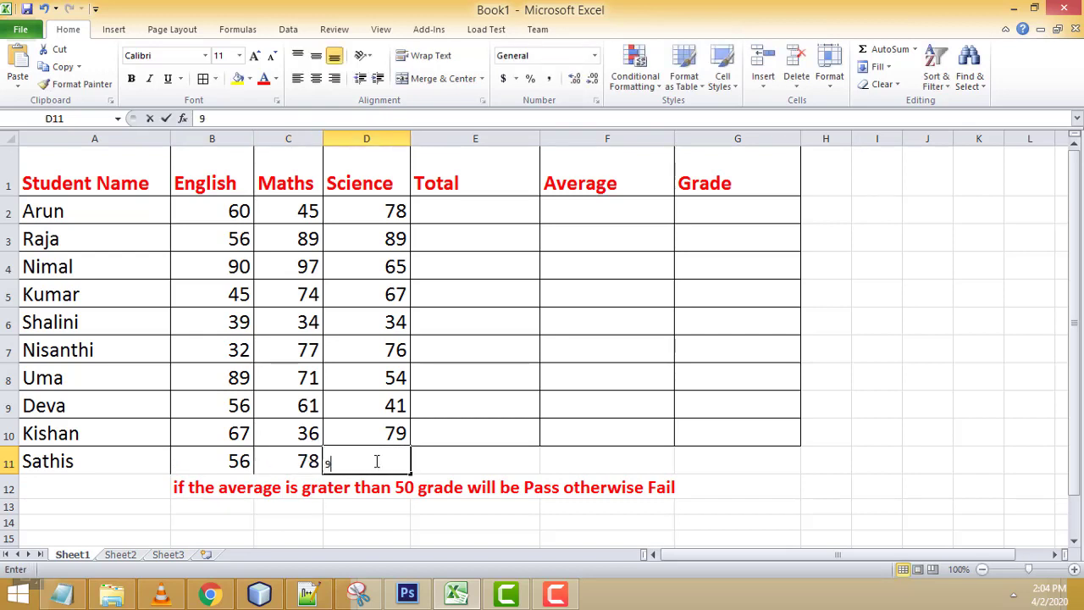
{"action": "type", "text": "0"}
{"action": "left_click", "coordinate": [656, 470]}
{"action": "scroll", "coordinate": [422, 426], "scroll_direction": "down", "scroll_amount": 1}
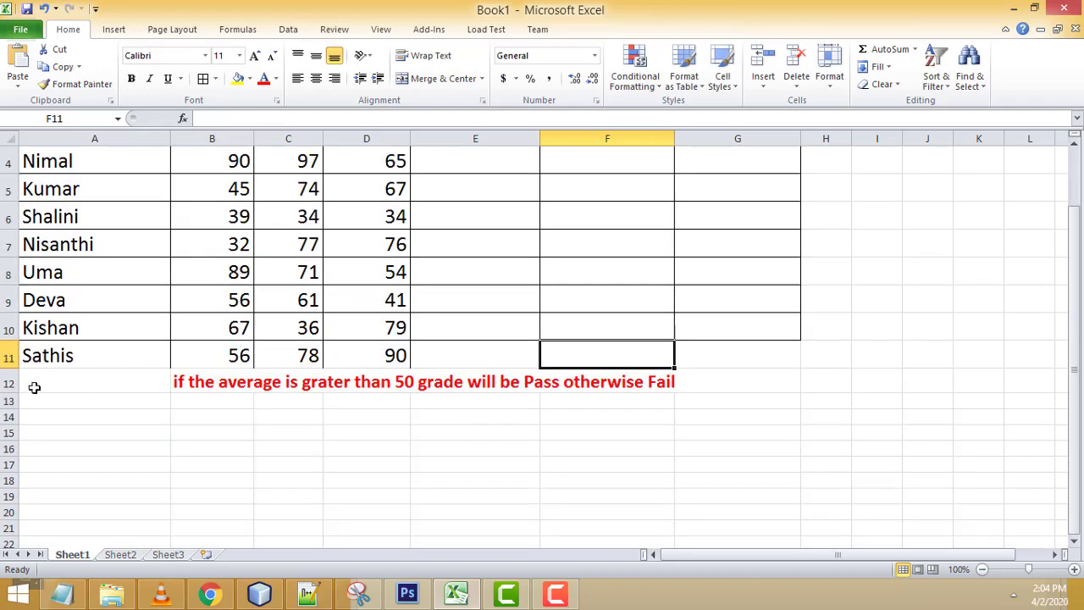
{"action": "scroll", "coordinate": [69, 387], "scroll_direction": "up", "scroll_amount": 1}
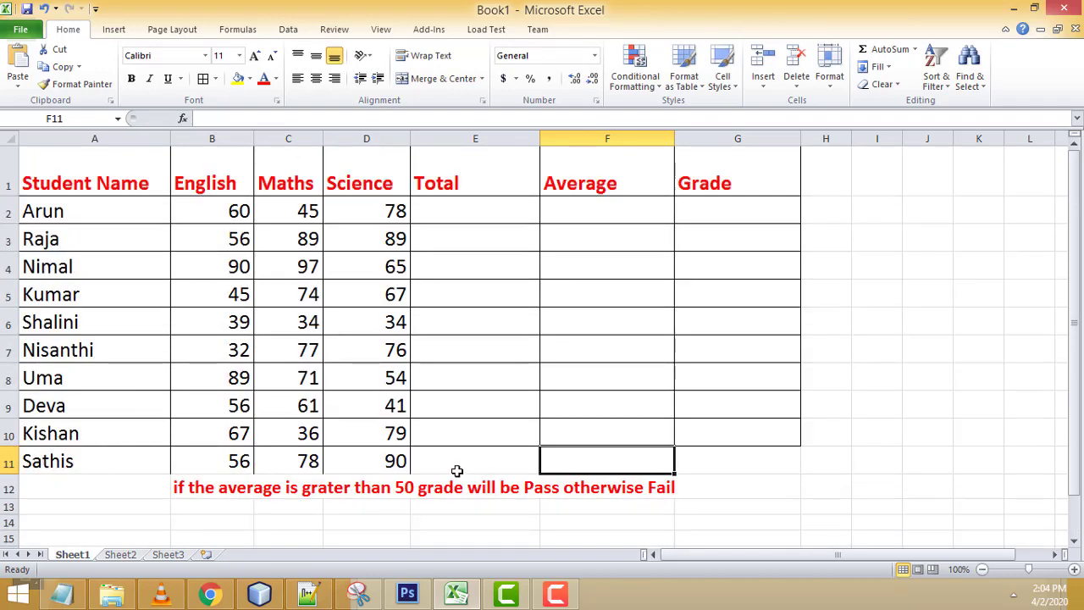
{"action": "left_click", "coordinate": [467, 522]}
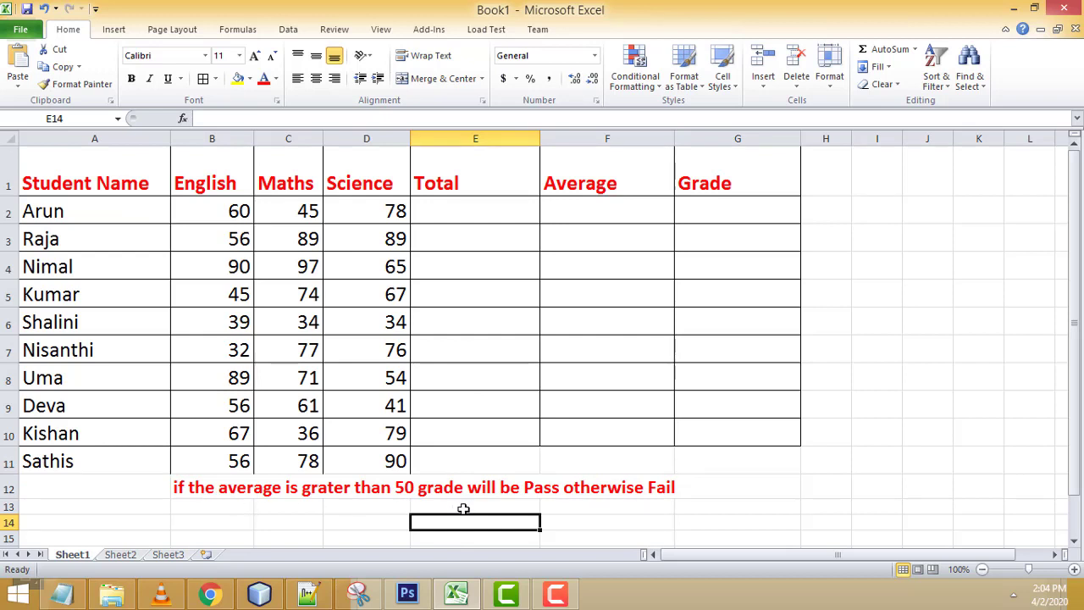
Apply All Borders to the whole table A1:G11, including the new row
{"action": "left_click_drag", "start_coordinate": [786, 465], "coordinate": [123, 154]}
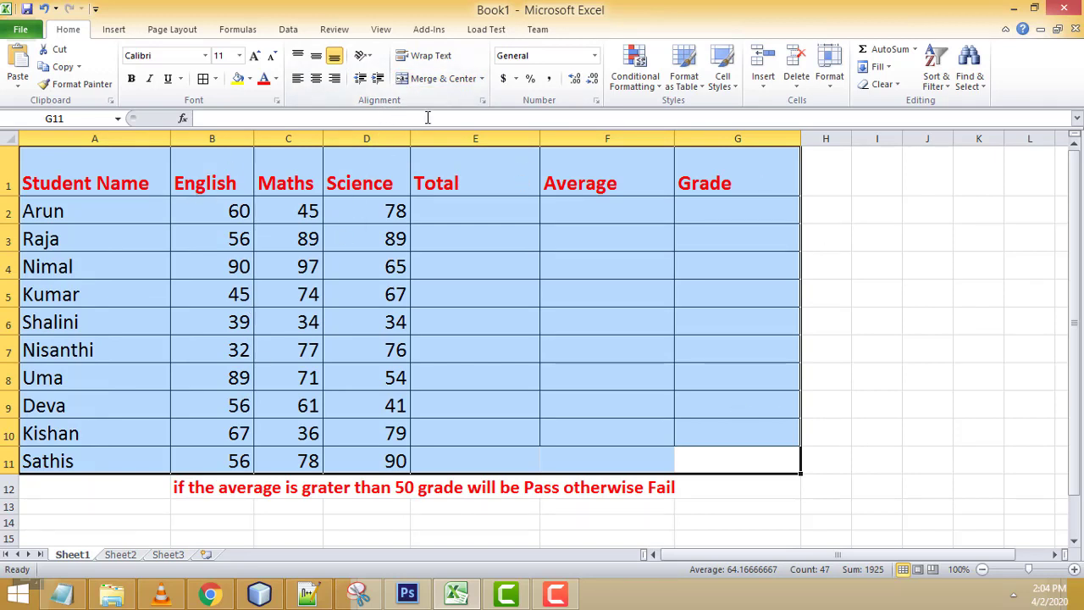
{"action": "left_click", "coordinate": [204, 79]}
{"action": "left_click", "coordinate": [870, 315]}
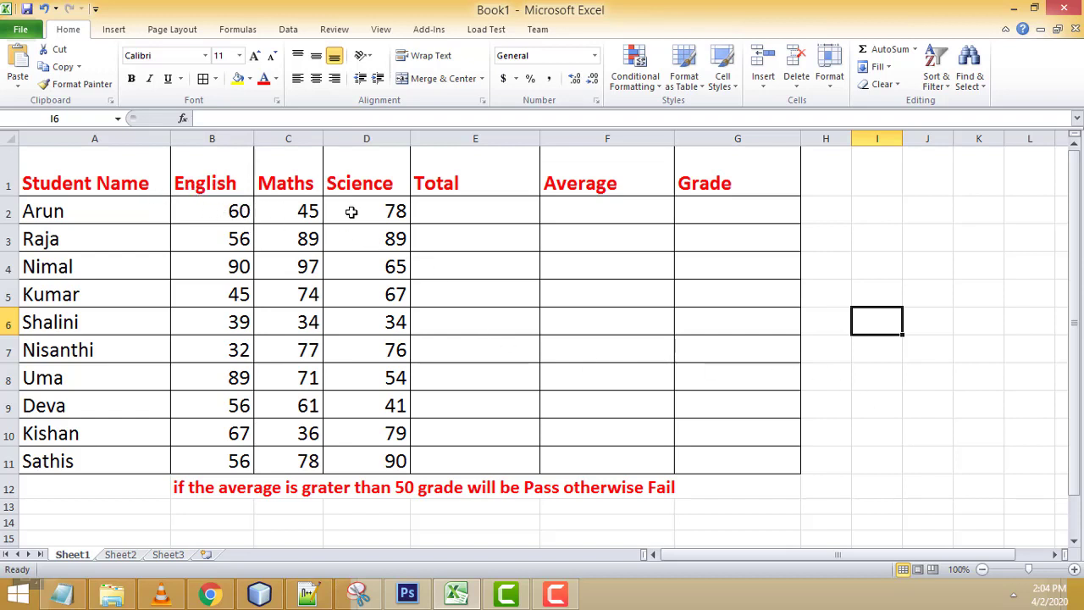
{"action": "left_click", "coordinate": [463, 217]}
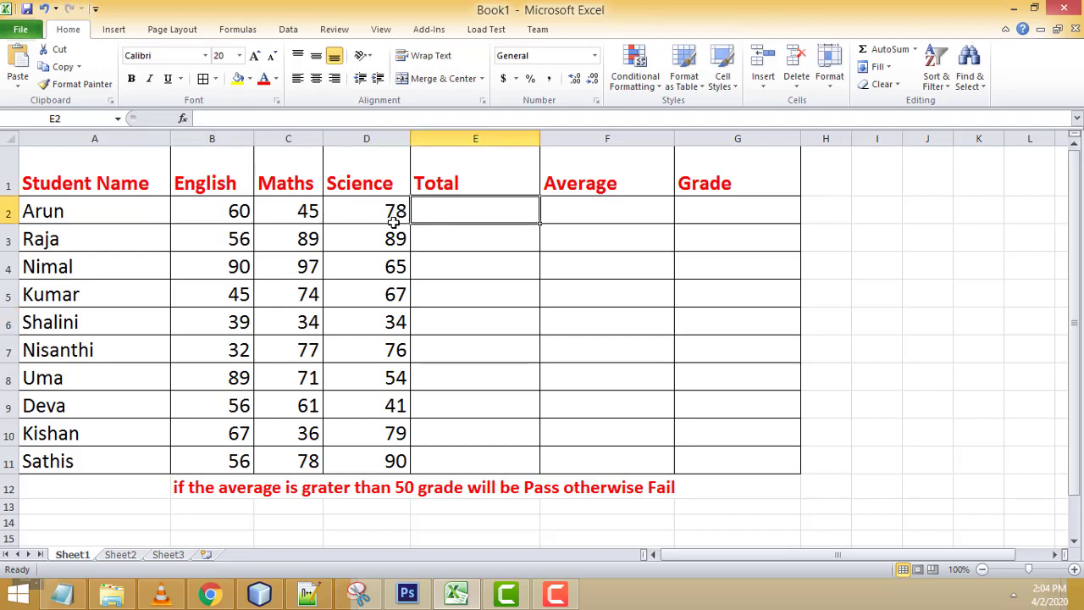
{"action": "left_click", "coordinate": [206, 210]}
{"action": "left_click_drag", "start_coordinate": [206, 210], "coordinate": [392, 213]}
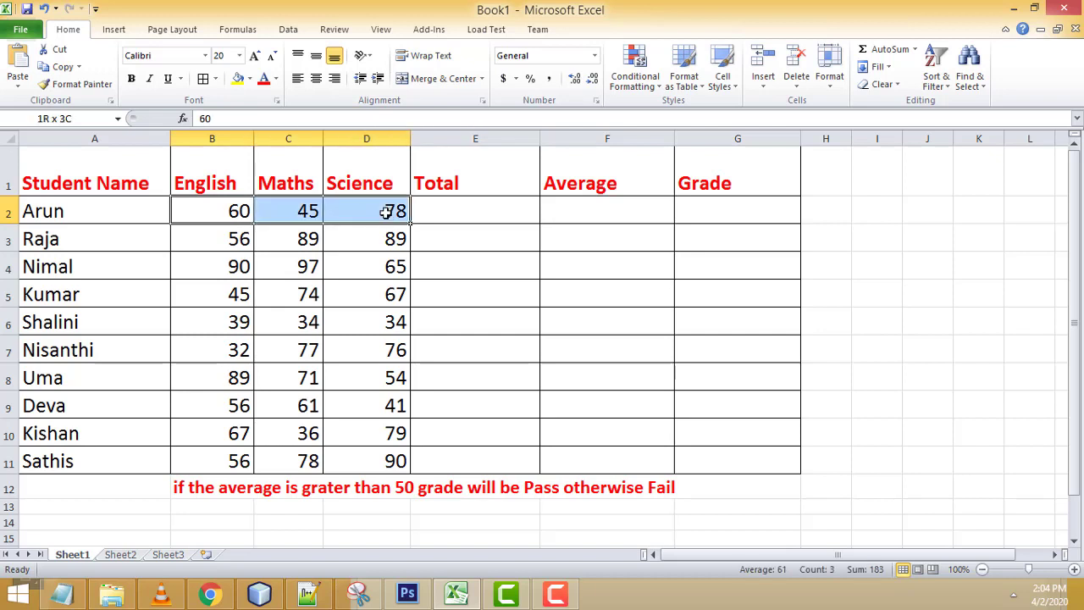
{"action": "left_click", "coordinate": [436, 210]}
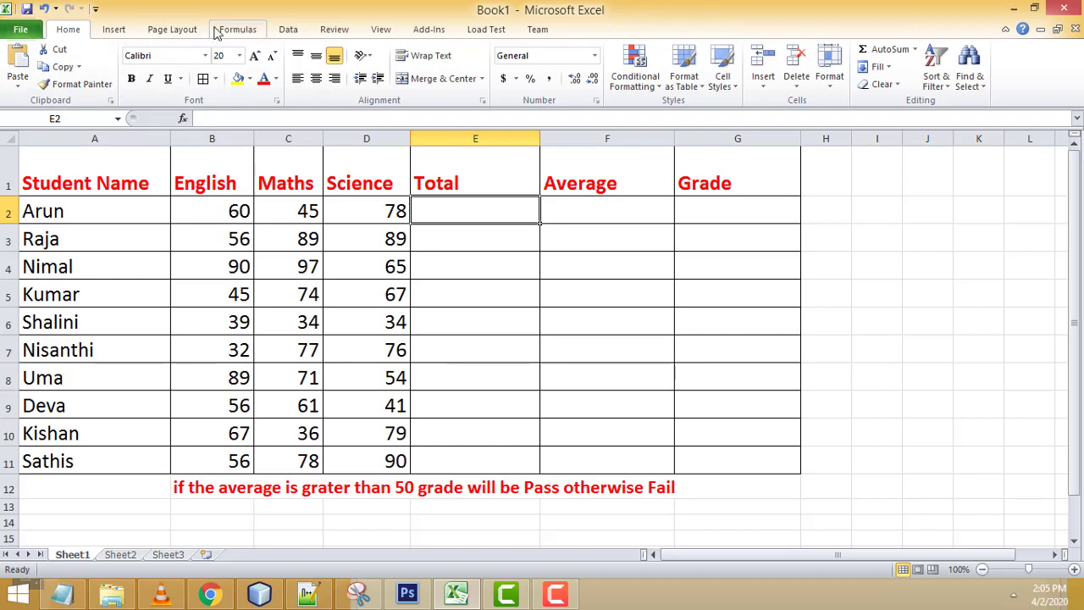
{"action": "left_click", "coordinate": [238, 33]}
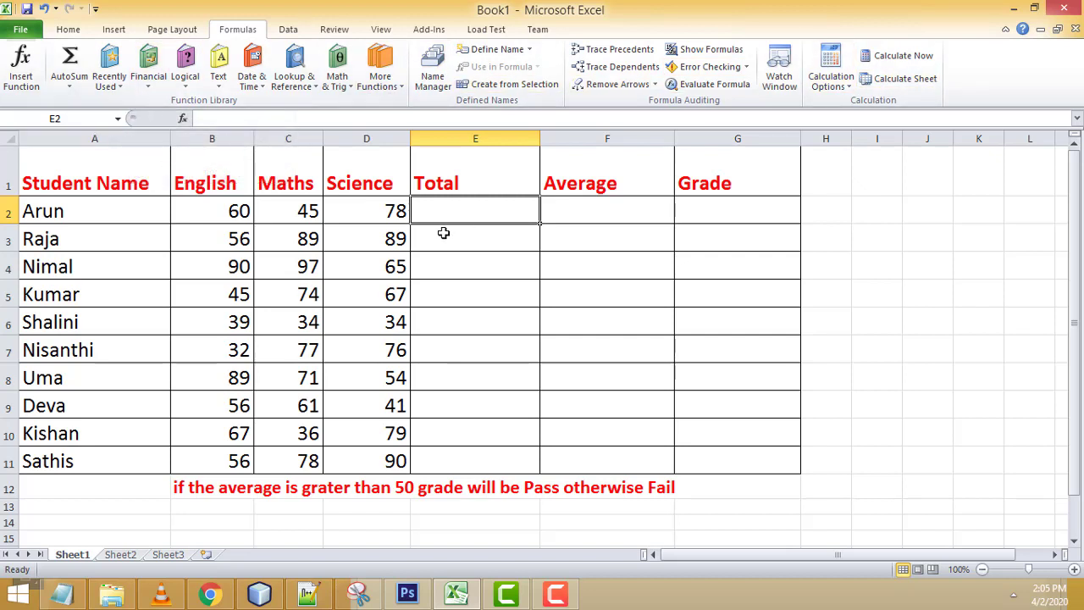
{"action": "left_click_drag", "start_coordinate": [200, 215], "coordinate": [374, 217]}
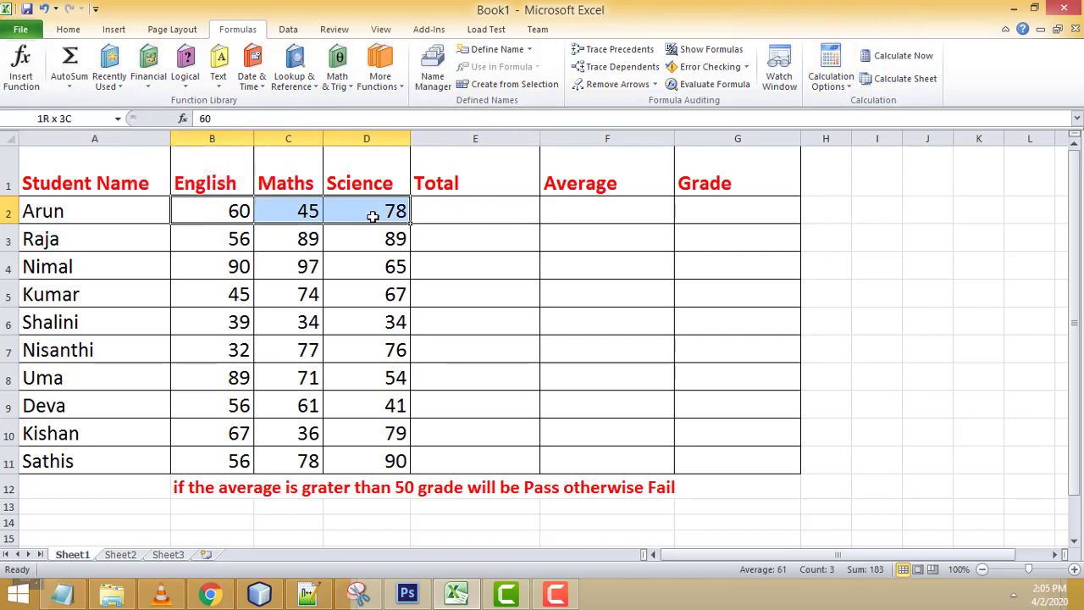
{"action": "left_click", "coordinate": [460, 215]}
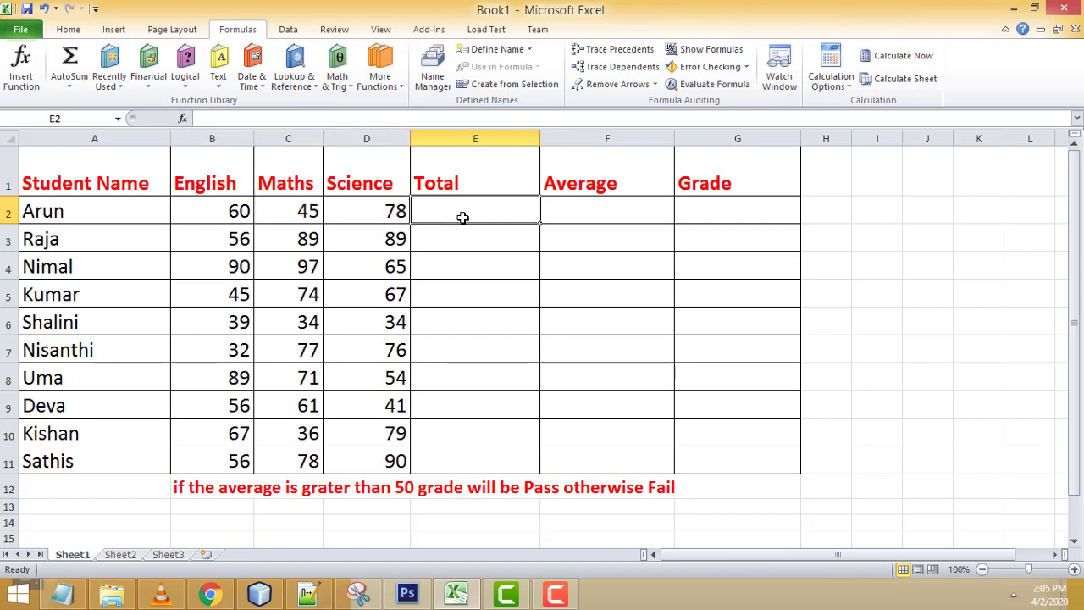
{"action": "left_click", "coordinate": [71, 213]}
{"action": "left_click", "coordinate": [210, 212]}
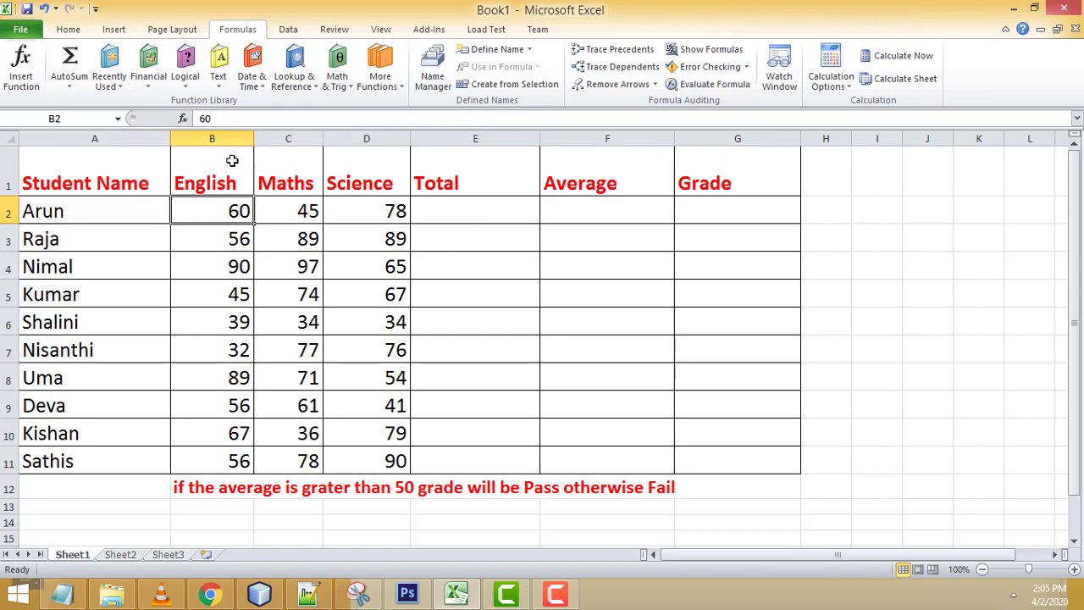
{"action": "left_click", "coordinate": [286, 209]}
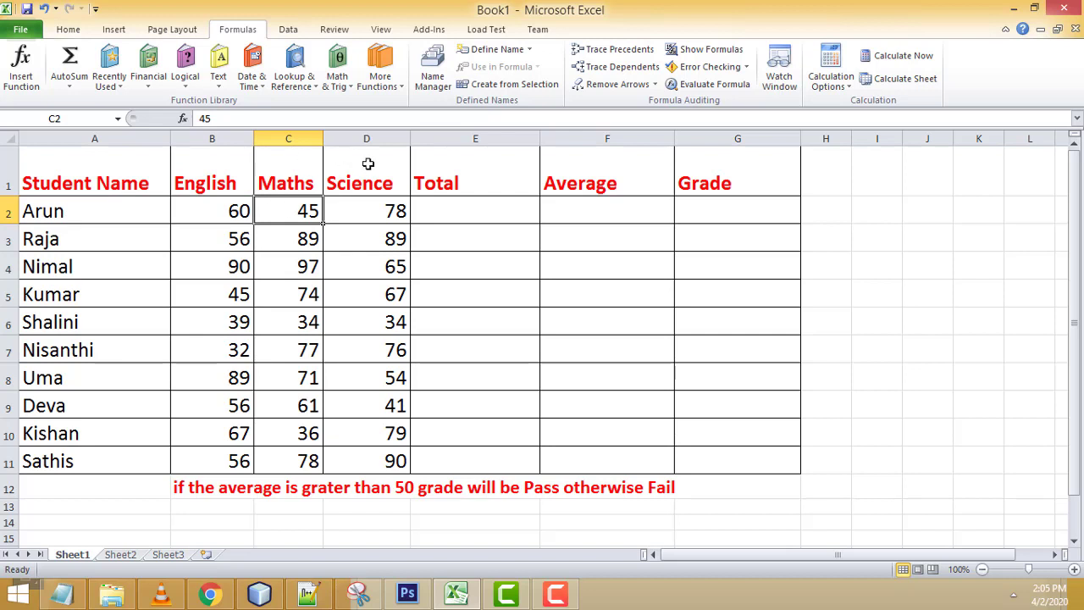
{"action": "left_click", "coordinate": [388, 206]}
{"action": "left_click", "coordinate": [191, 213]}
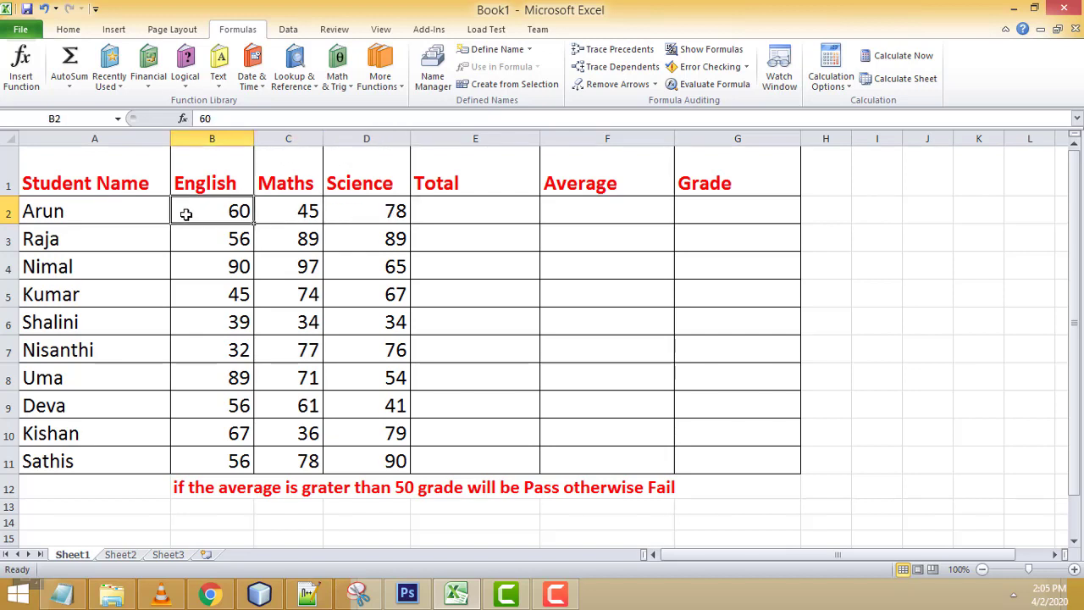
{"action": "left_click", "coordinate": [451, 221]}
{"action": "left_click", "coordinate": [236, 213]}
{"action": "left_click", "coordinate": [203, 172]}
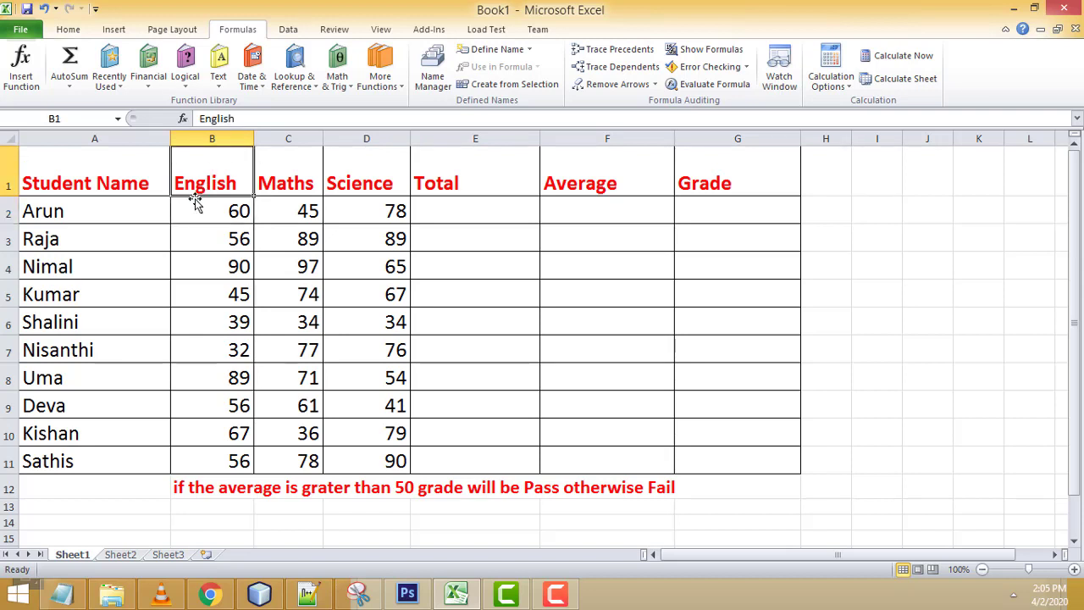
{"action": "left_click_drag", "start_coordinate": [185, 205], "coordinate": [372, 211]}
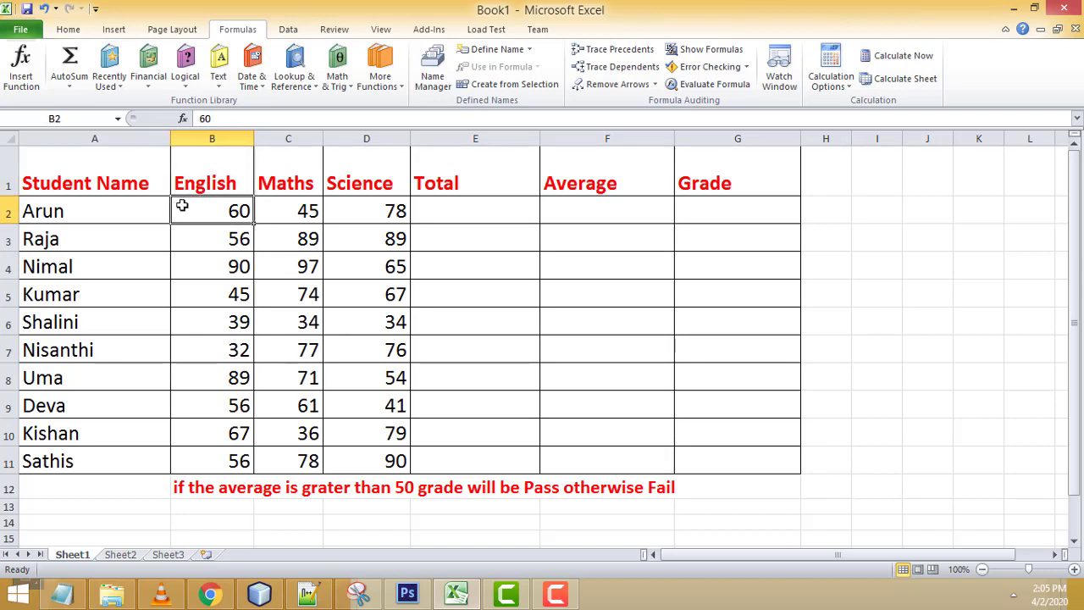
{"action": "left_click", "coordinate": [402, 165]}
{"action": "left_click", "coordinate": [188, 210]}
{"action": "left_click", "coordinate": [286, 138]}
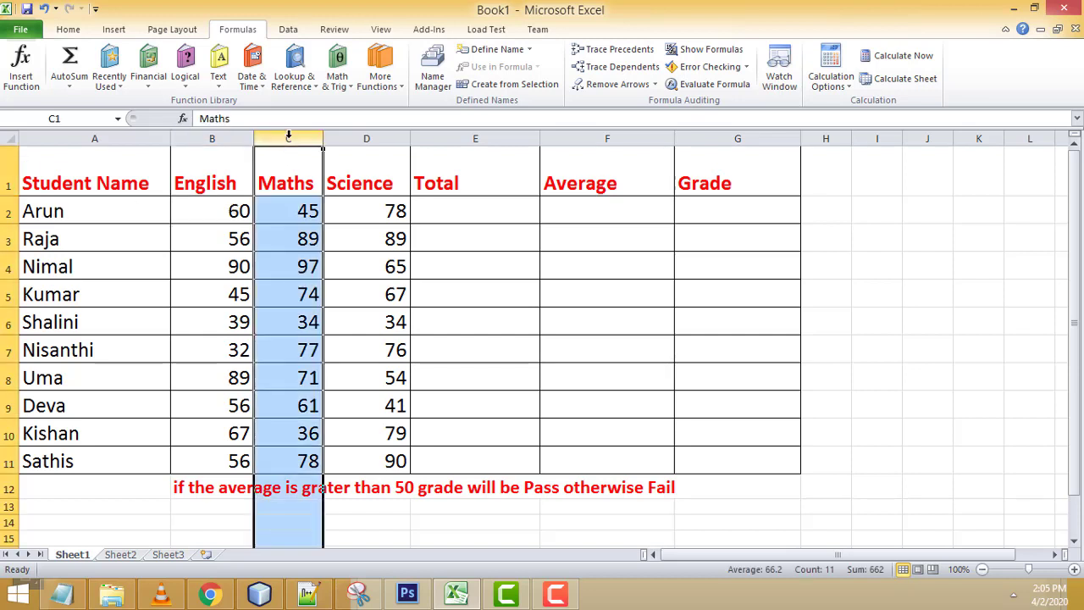
{"action": "left_click", "coordinate": [293, 203]}
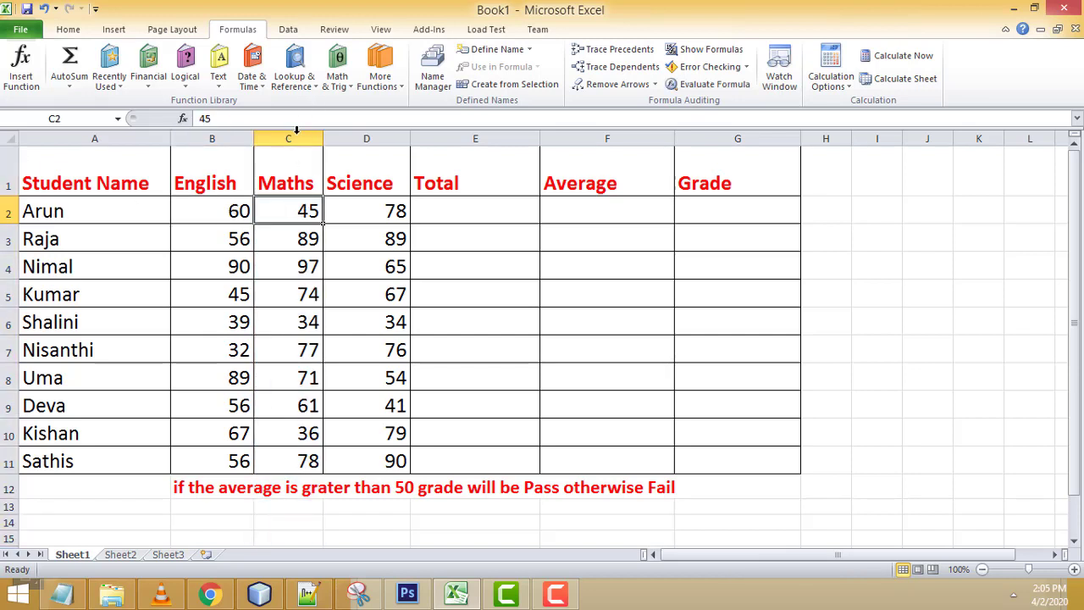
{"action": "left_click", "coordinate": [367, 140]}
{"action": "left_click", "coordinate": [367, 208]}
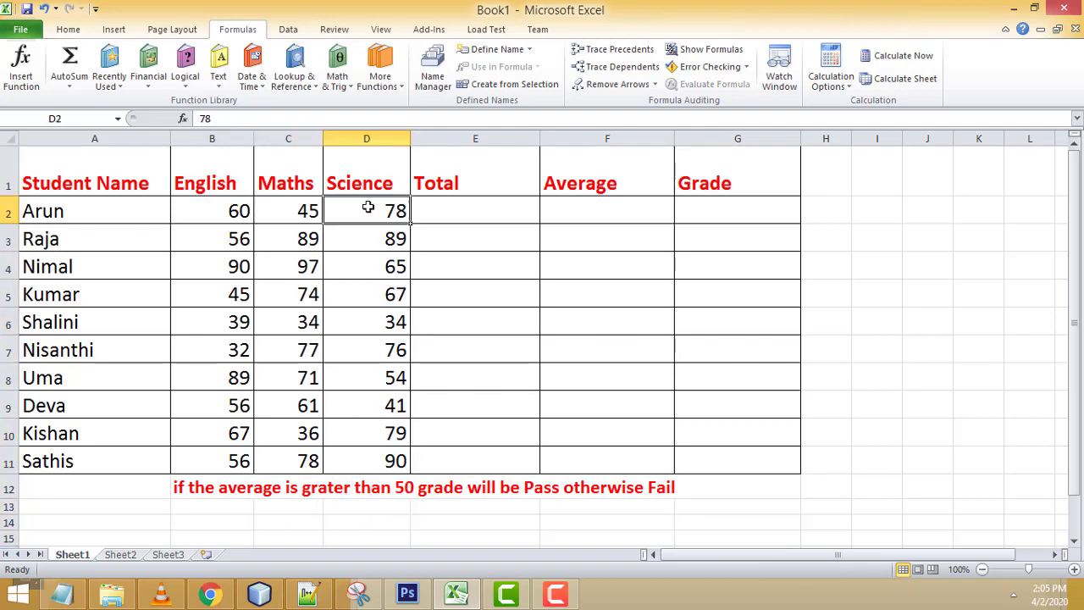
{"action": "left_click", "coordinate": [207, 215]}
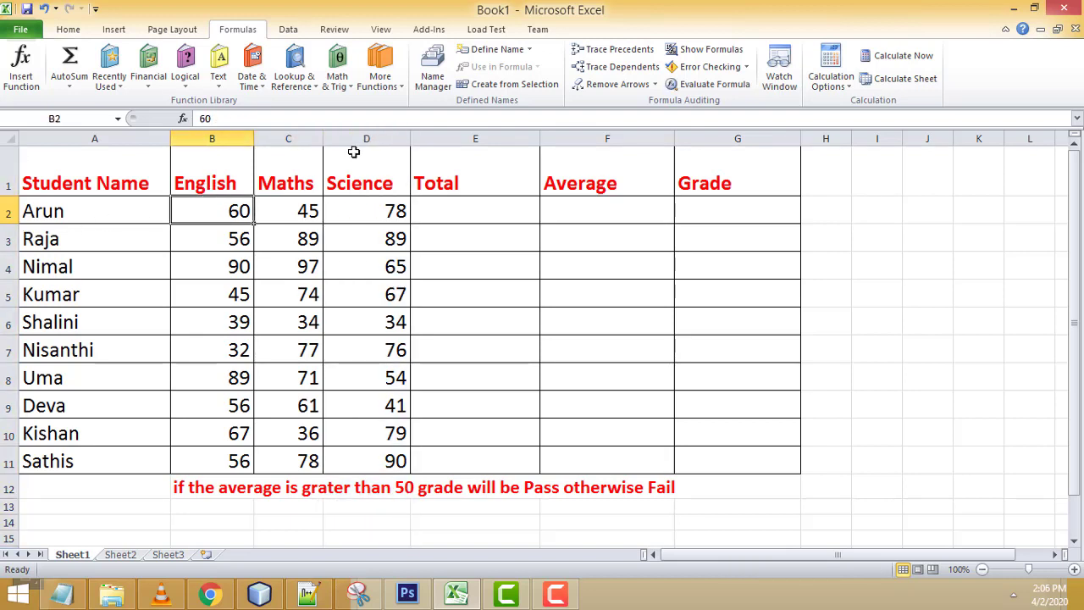
{"action": "left_click", "coordinate": [366, 207]}
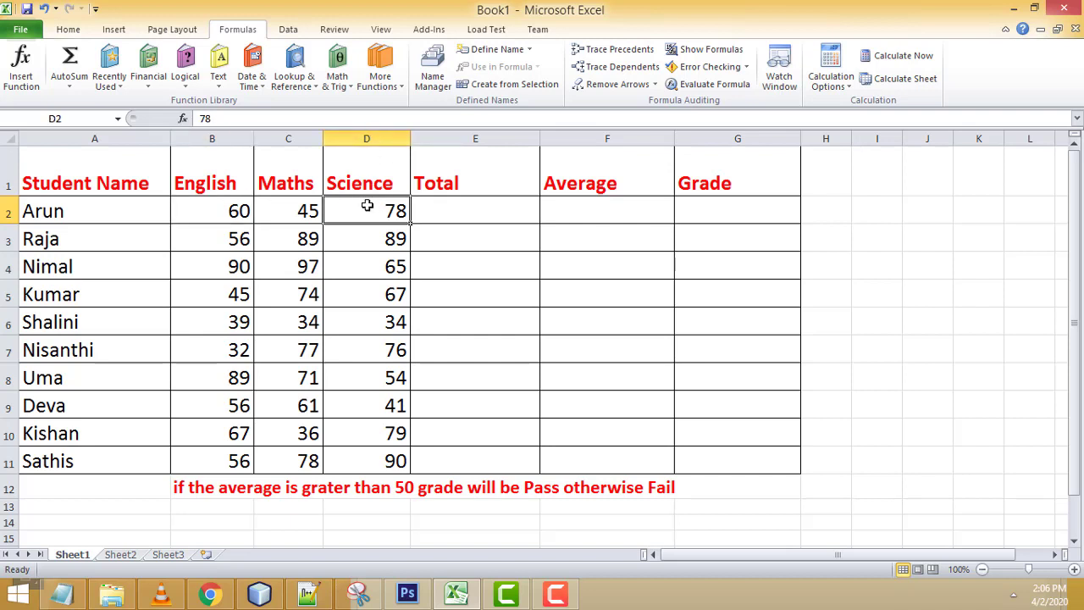
{"action": "left_click", "coordinate": [438, 211]}
{"action": "left_click", "coordinate": [202, 211]}
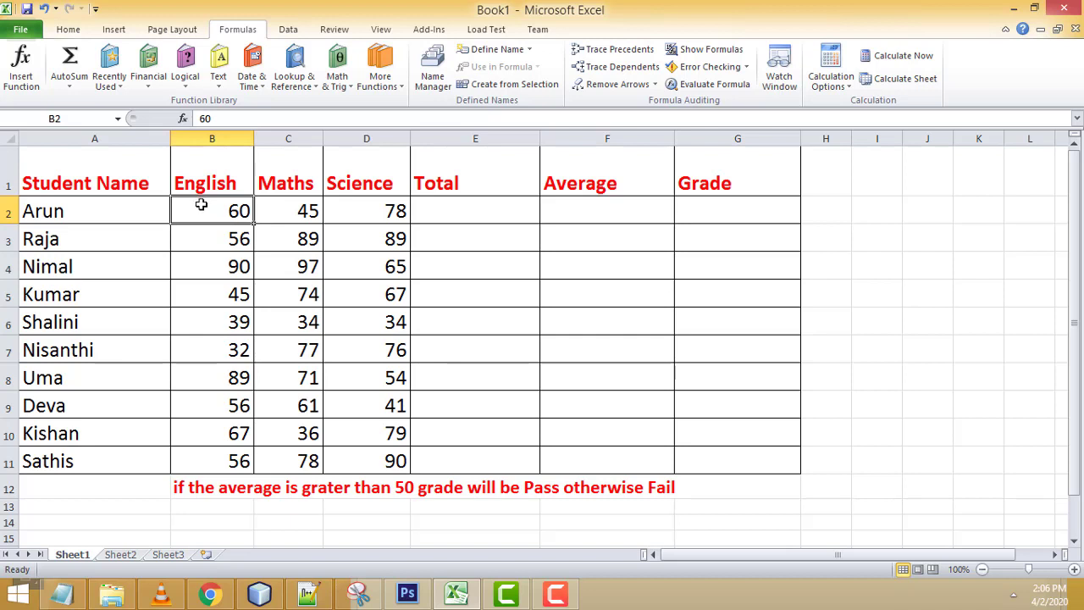
{"action": "left_click", "coordinate": [395, 216]}
{"action": "left_click_drag", "start_coordinate": [206, 211], "coordinate": [375, 211]}
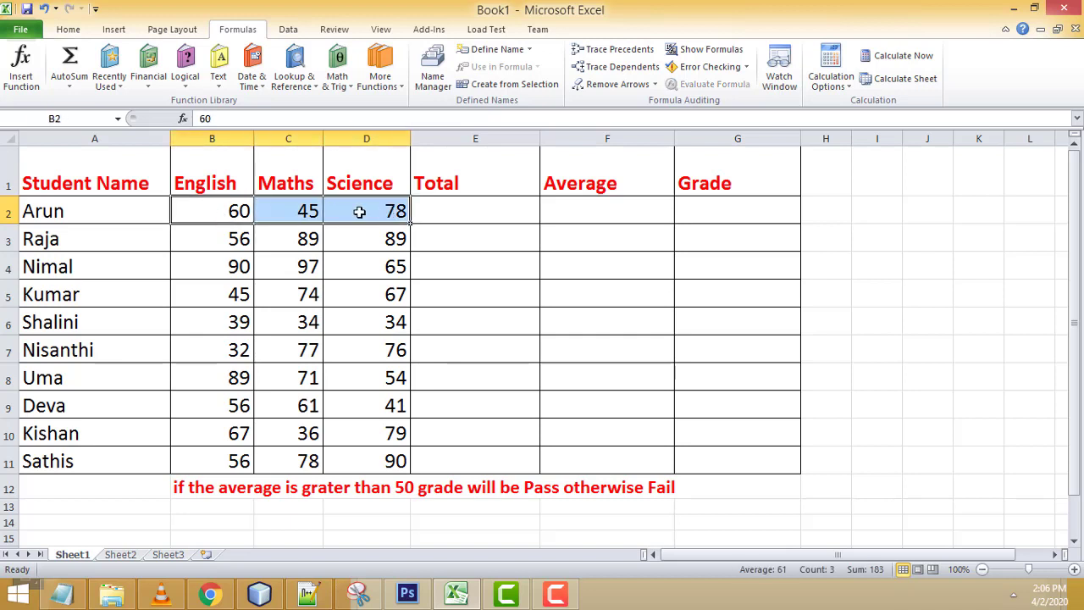
Insert =SUM(B2:D2) in E2 with AutoSum > Sum, showing a total of 183
{"action": "left_click", "coordinate": [68, 85]}
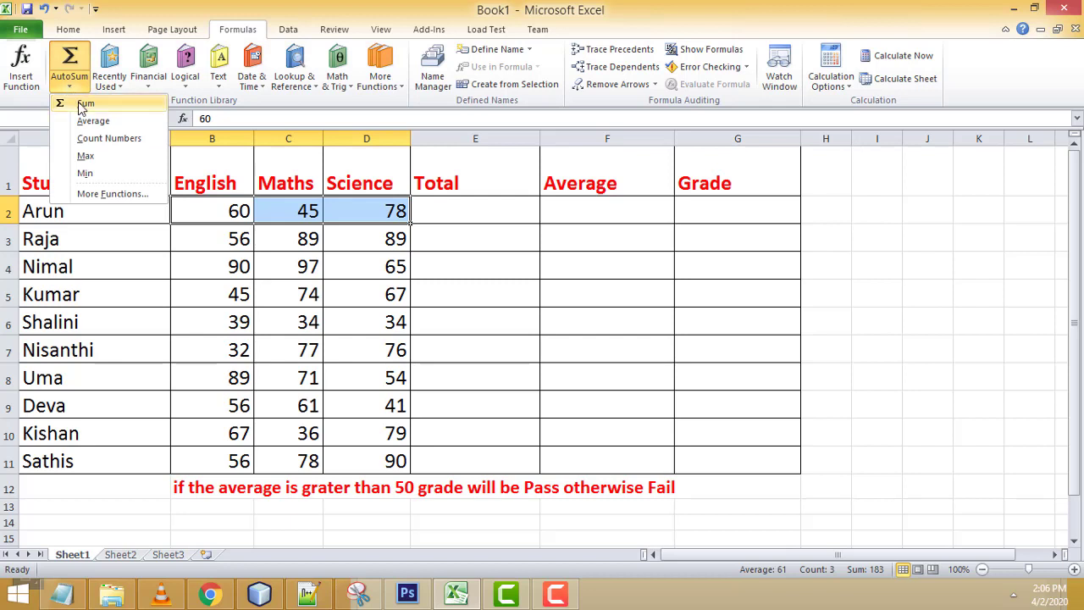
{"action": "left_click", "coordinate": [83, 104]}
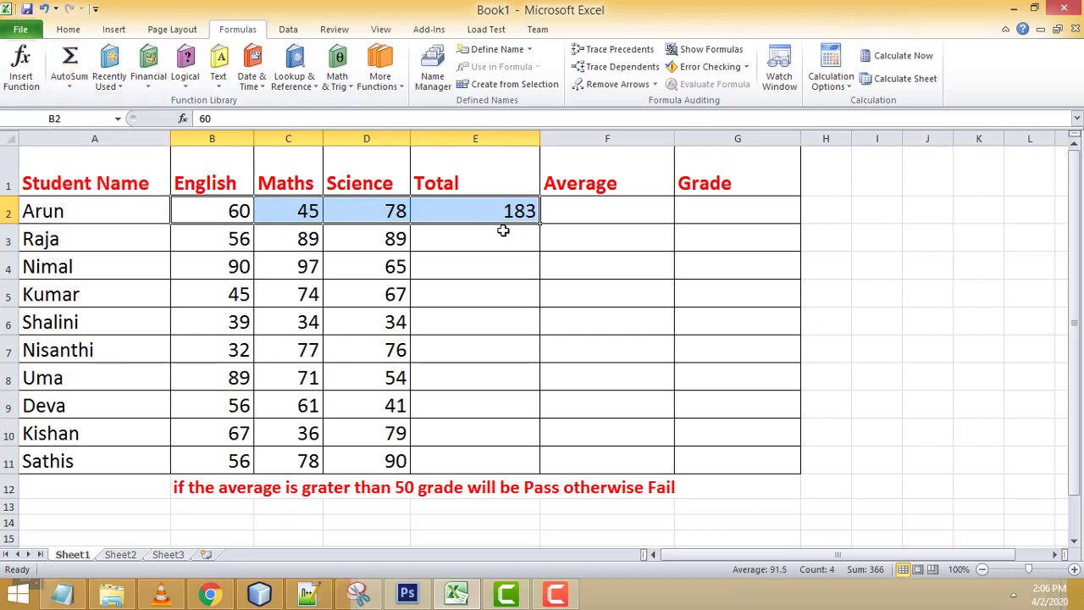
{"action": "left_click", "coordinate": [472, 215]}
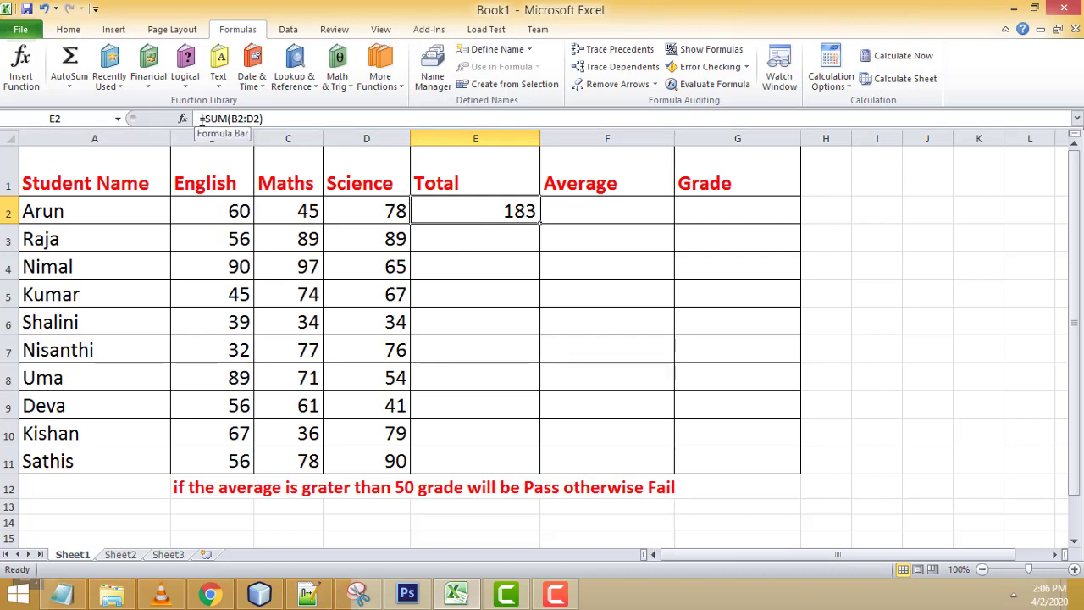
{"action": "left_click", "coordinate": [221, 214]}
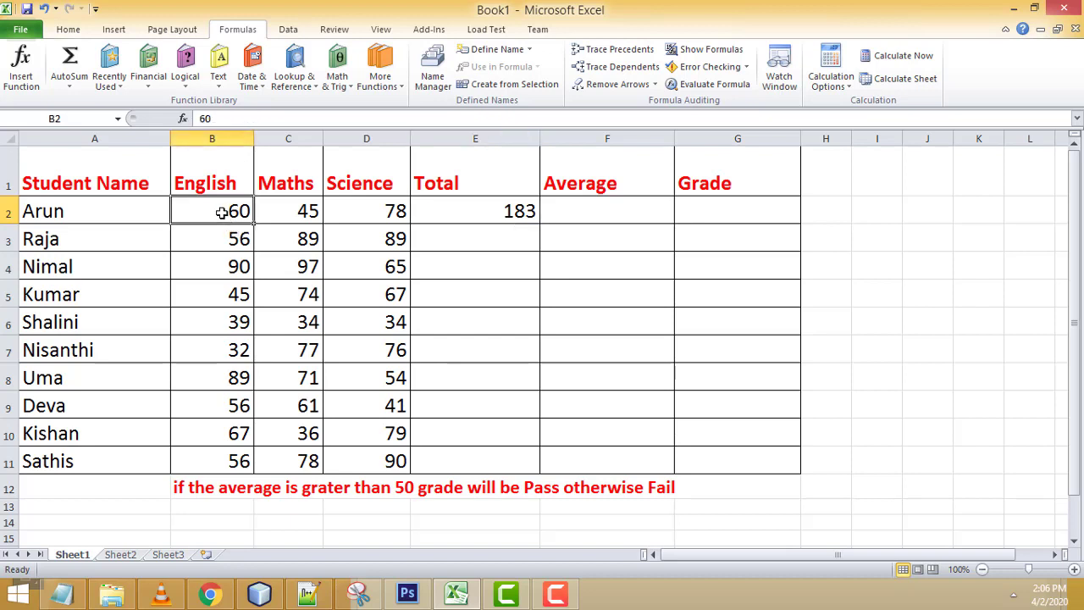
{"action": "left_click", "coordinate": [366, 216]}
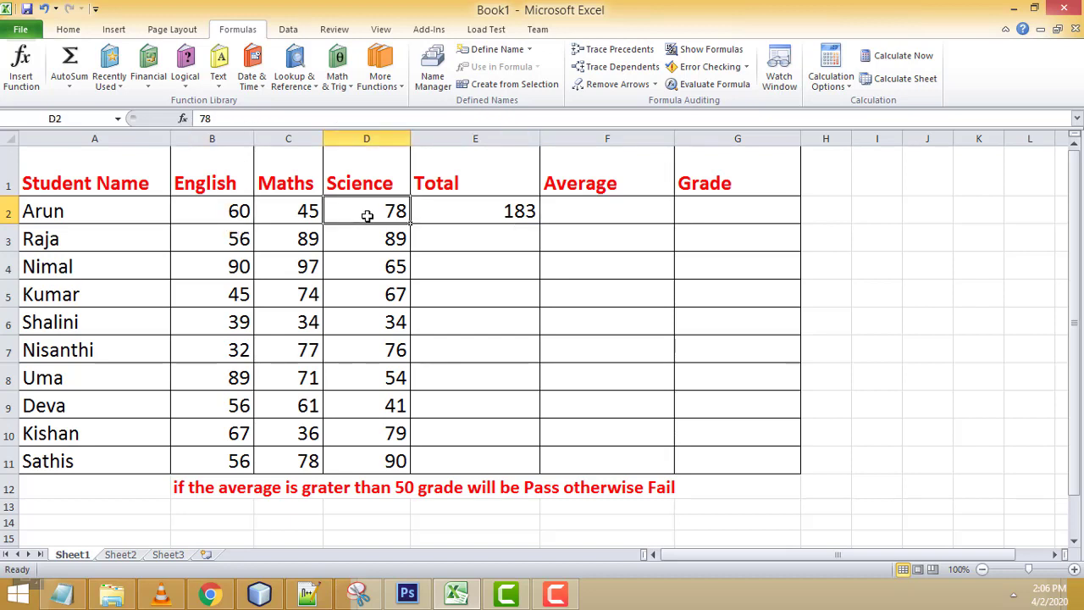
{"action": "left_click", "coordinate": [502, 206]}
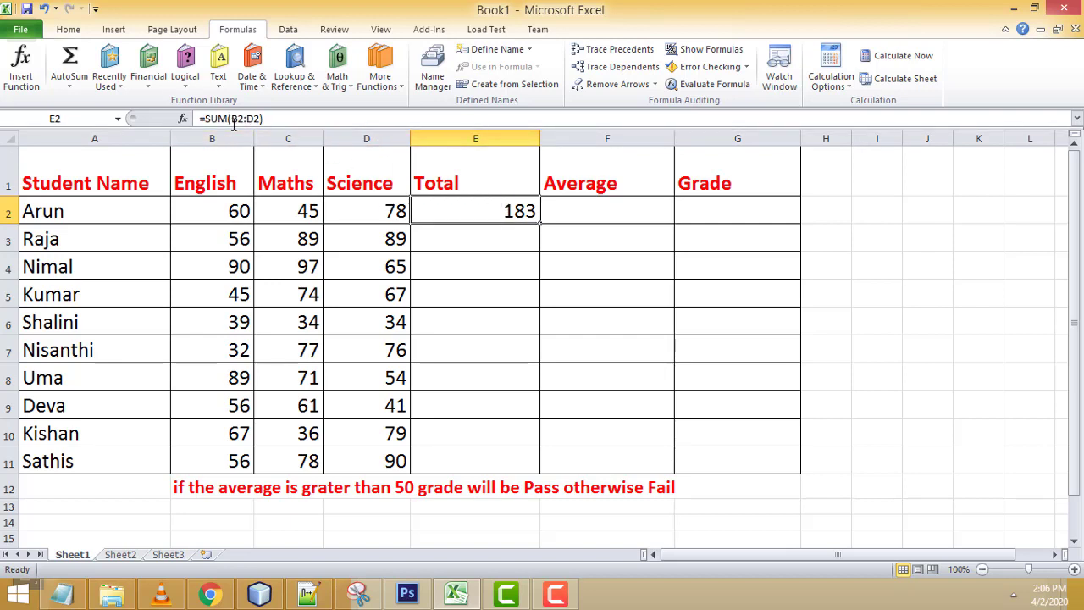
{"action": "left_click", "coordinate": [263, 119]}
{"action": "left_click_drag", "start_coordinate": [263, 118], "coordinate": [200, 118]}
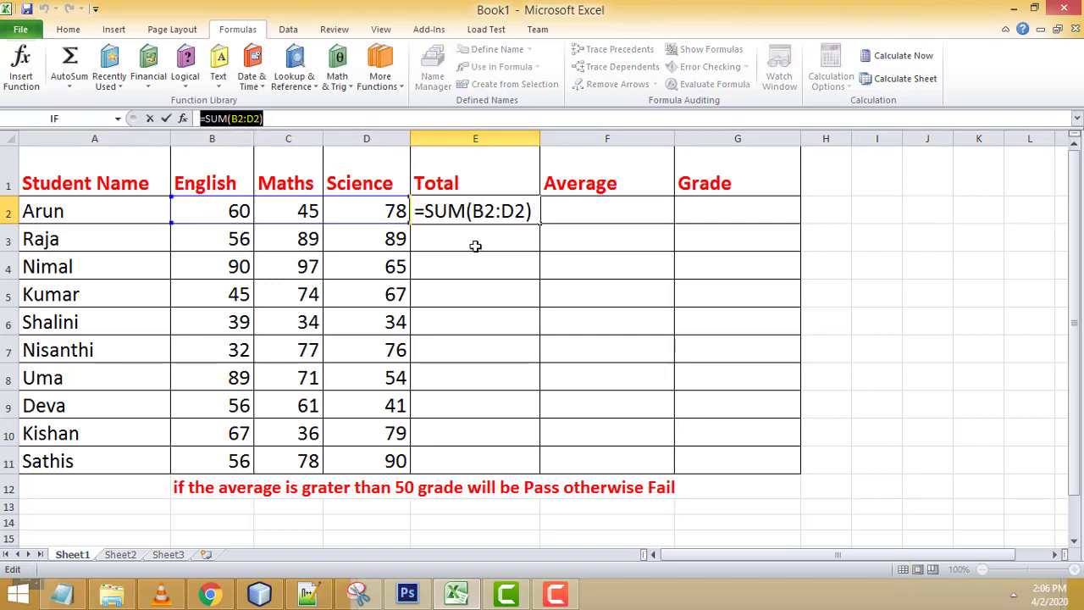
{"action": "left_click", "coordinate": [236, 244]}
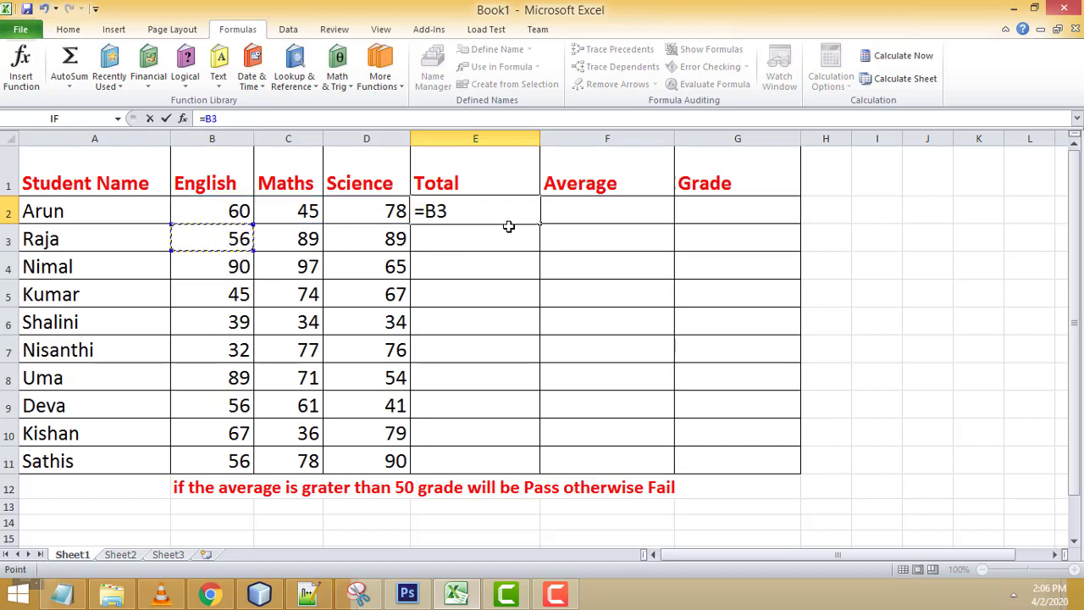
{"action": "key", "text": "Escape"}
{"action": "left_click_drag", "start_coordinate": [222, 219], "coordinate": [351, 217]}
{"action": "left_click", "coordinate": [376, 247]}
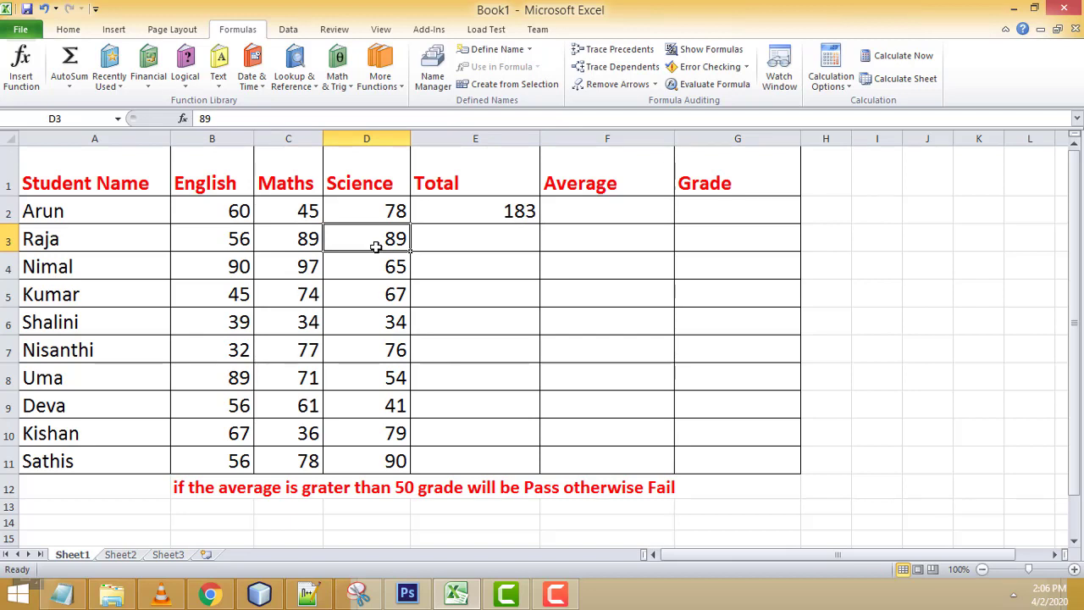
{"action": "left_click", "coordinate": [468, 245]}
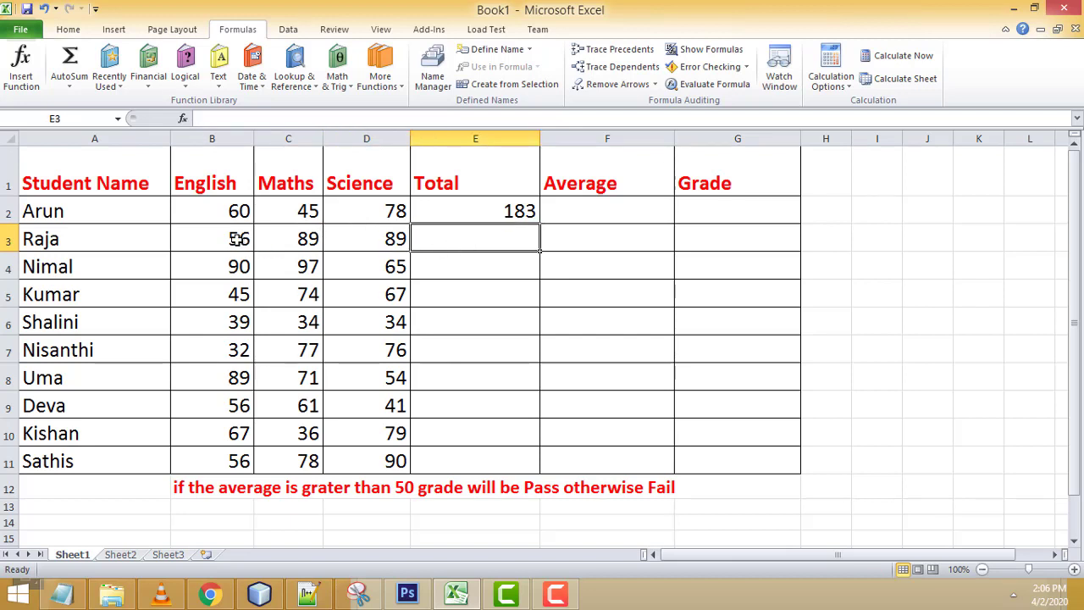
{"action": "left_click", "coordinate": [238, 239]}
{"action": "left_click", "coordinate": [471, 259]}
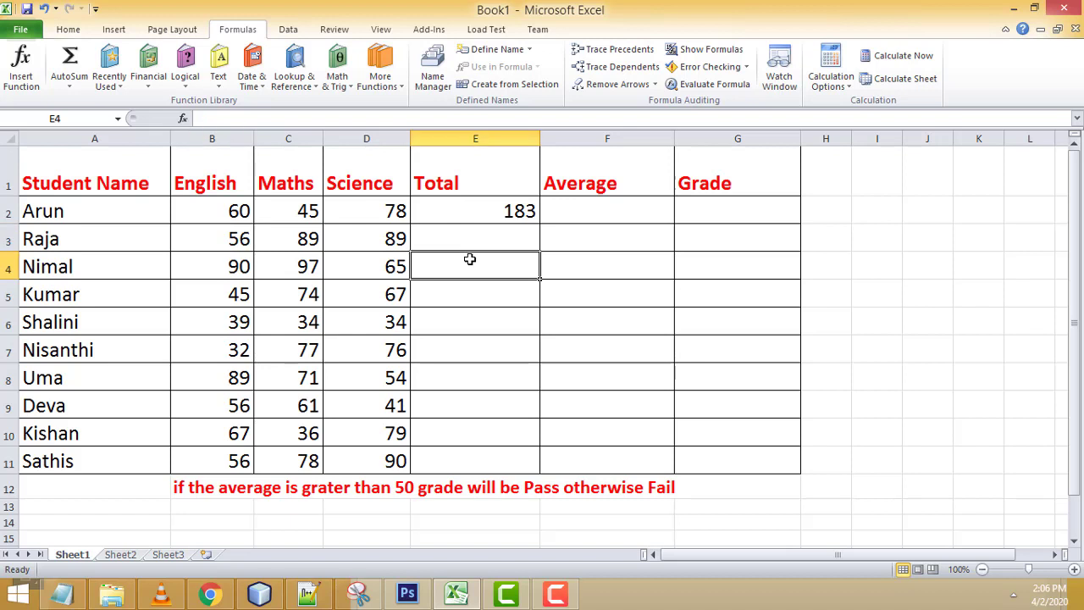
{"action": "left_click", "coordinate": [231, 243]}
{"action": "left_click", "coordinate": [359, 242]}
{"action": "left_click", "coordinate": [222, 246]}
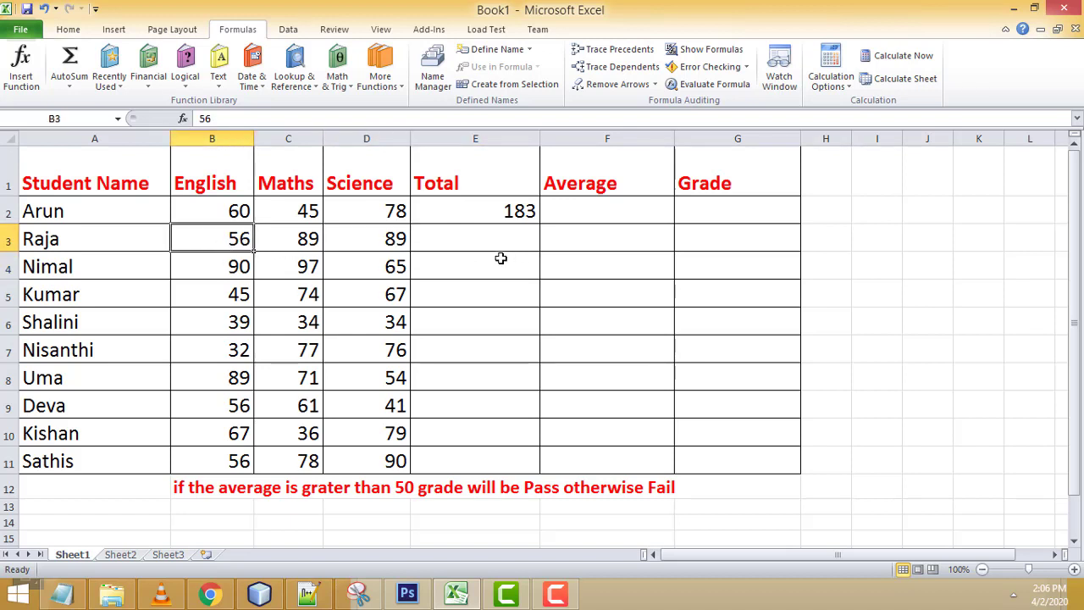
{"action": "left_click", "coordinate": [471, 242]}
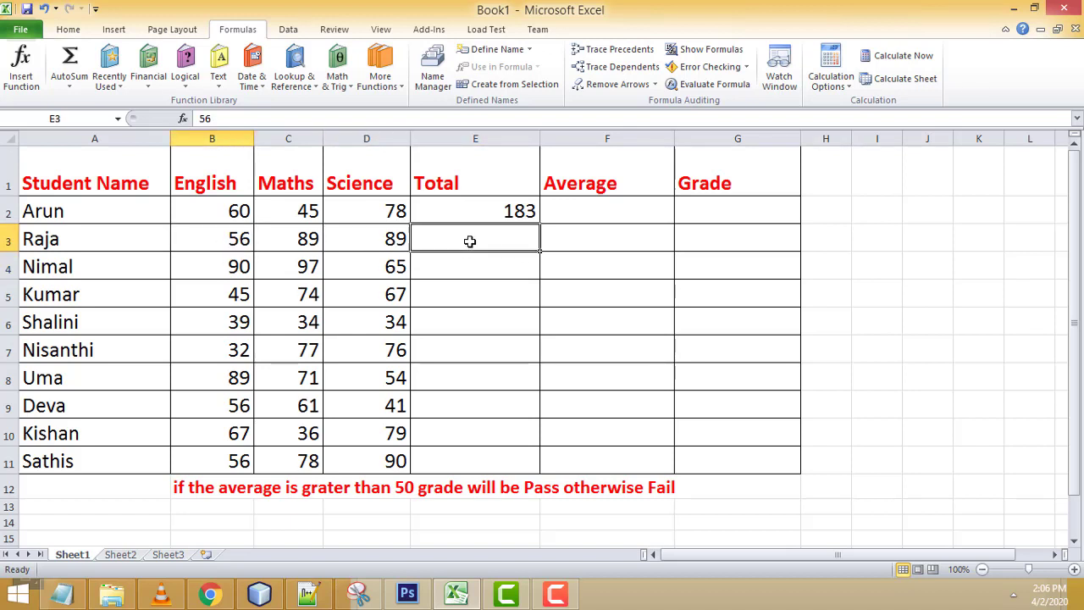
{"action": "left_click", "coordinate": [252, 119]}
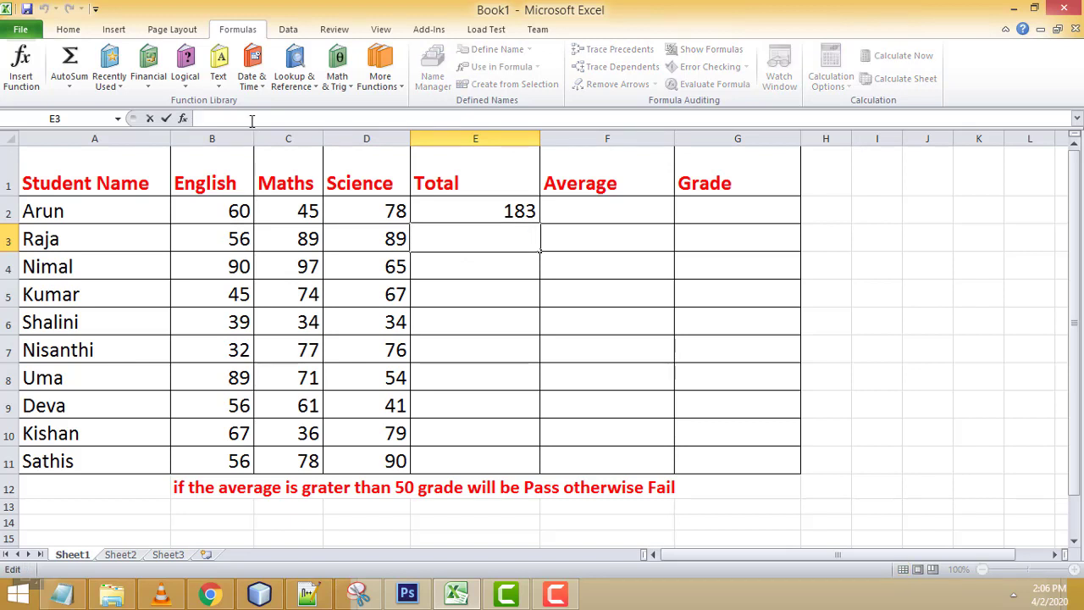
Enter =SUM(B3:D3) in E3 to total the second student's marks as 234
{"action": "type", "text": "="}
{"action": "type", "text": "su"}
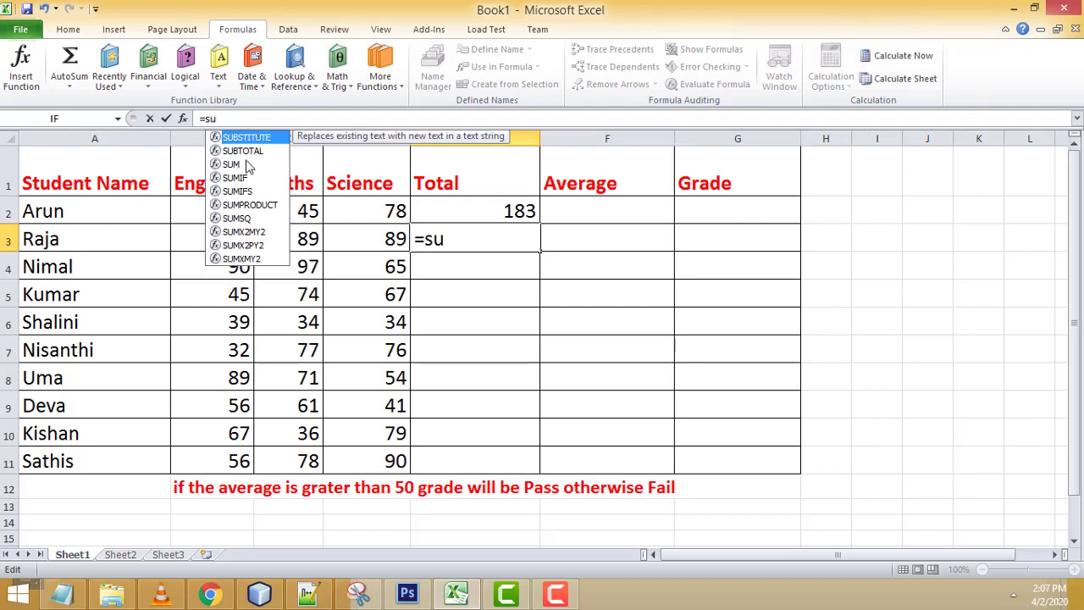
{"action": "double_click", "coordinate": [243, 164]}
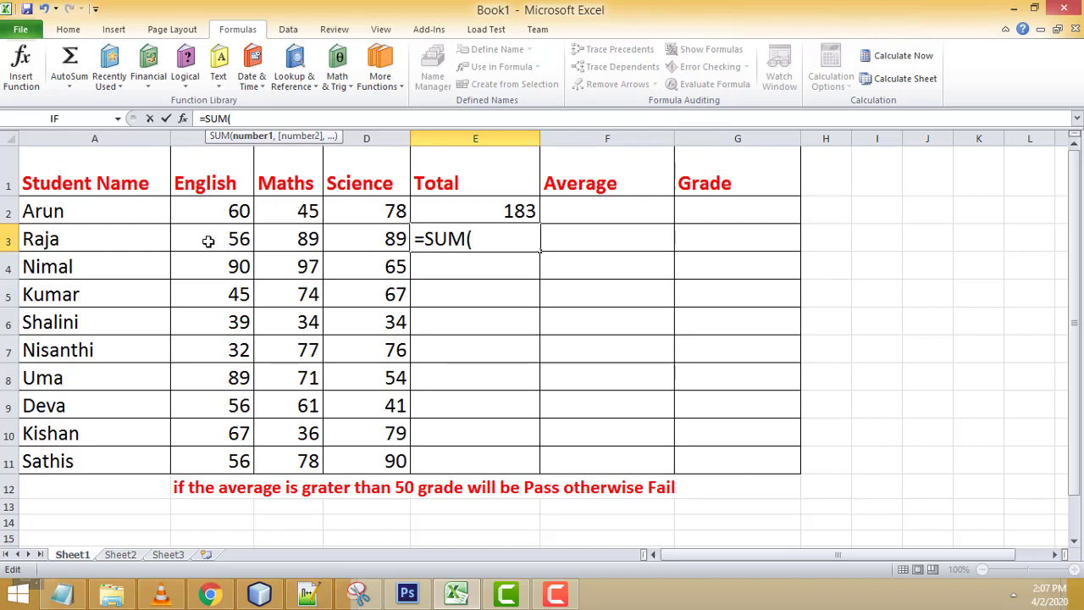
{"action": "left_click_drag", "start_coordinate": [213, 243], "coordinate": [366, 239]}
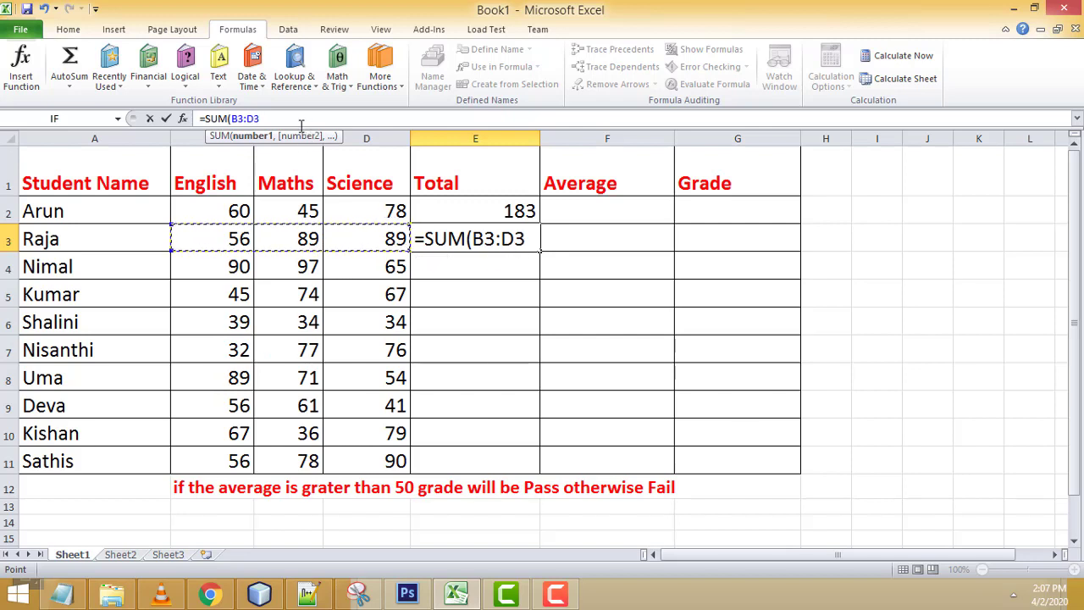
{"action": "type", "text": ")"}
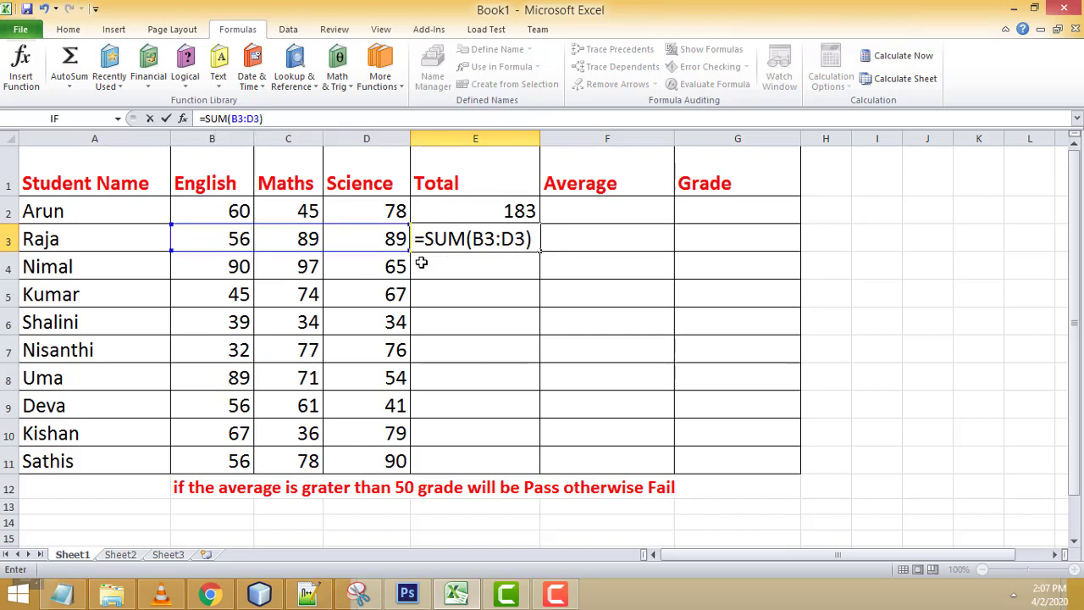
{"action": "key", "text": "Return"}
Compare the SUM formulas in E2 and E3, then select empty cell E4
{"action": "left_click", "coordinate": [509, 241]}
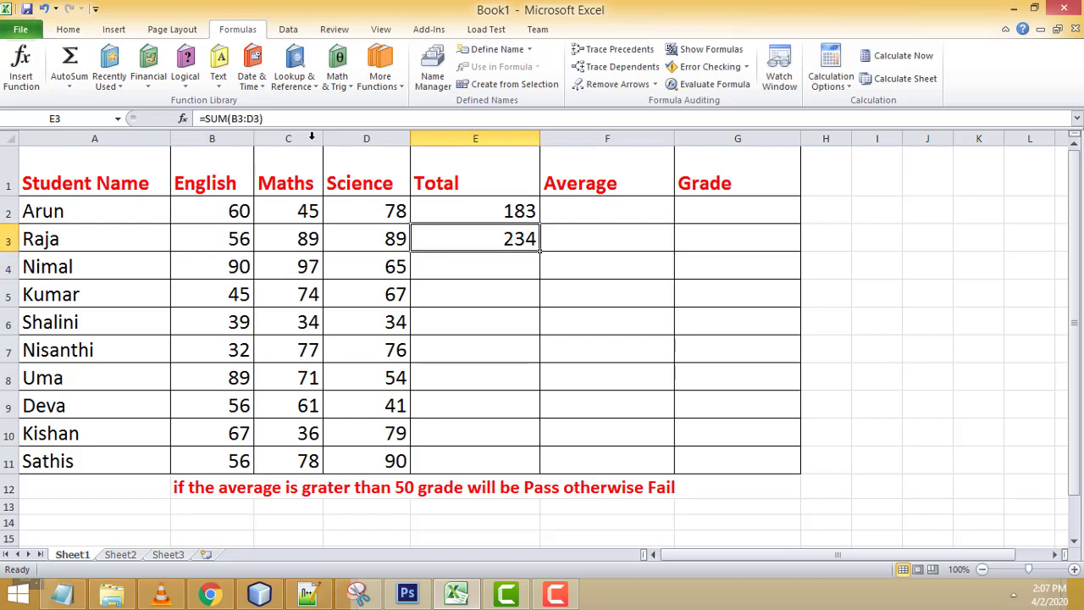
{"action": "left_click", "coordinate": [509, 214]}
{"action": "left_click", "coordinate": [515, 237]}
{"action": "left_click", "coordinate": [505, 209]}
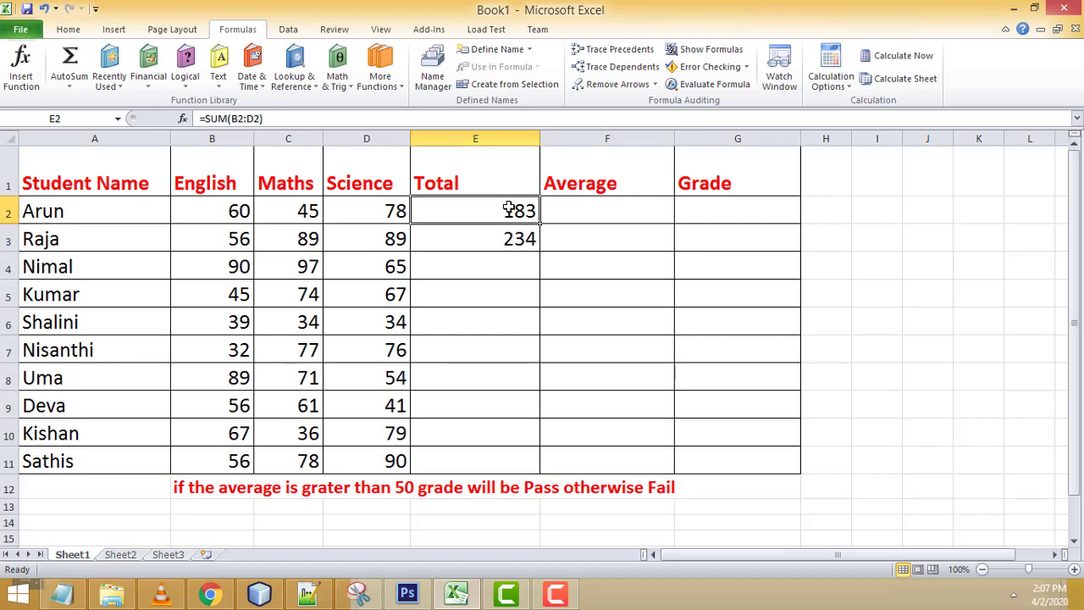
{"action": "left_click", "coordinate": [506, 232]}
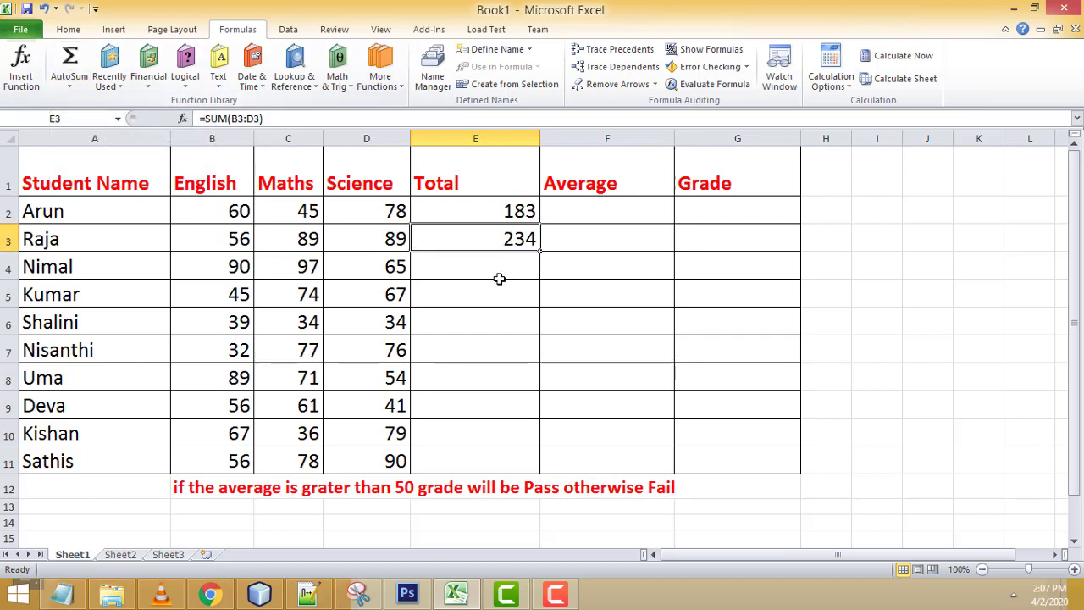
{"action": "left_click", "coordinate": [508, 211]}
{"action": "left_click", "coordinate": [520, 259]}
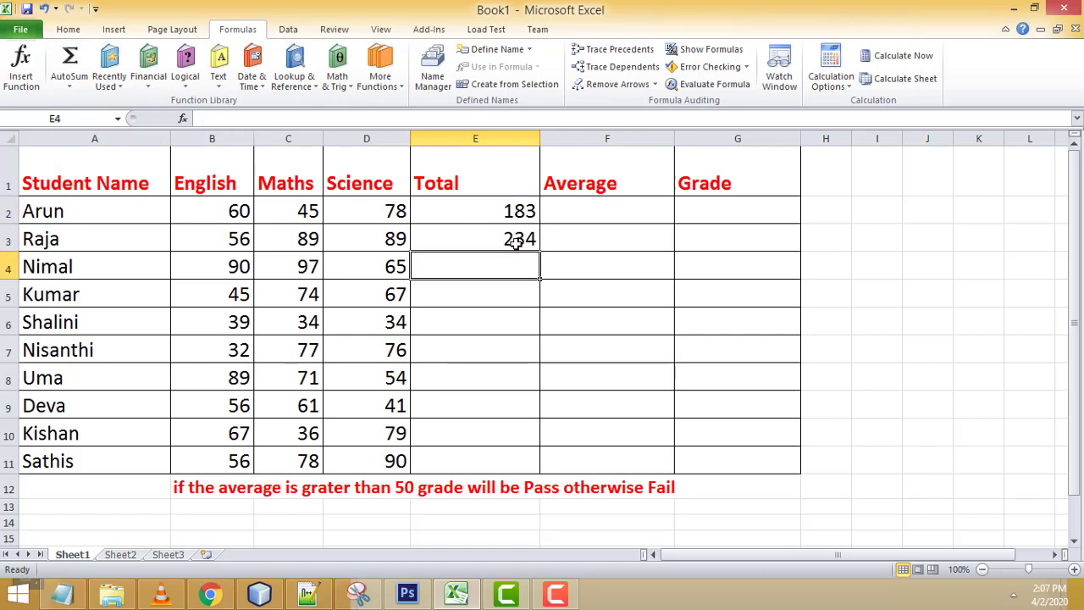
{"action": "left_click", "coordinate": [512, 240]}
{"action": "left_click", "coordinate": [498, 266]}
Fill E3's SUM formula down to E11 and check the copied totals
{"action": "left_click", "coordinate": [513, 241]}
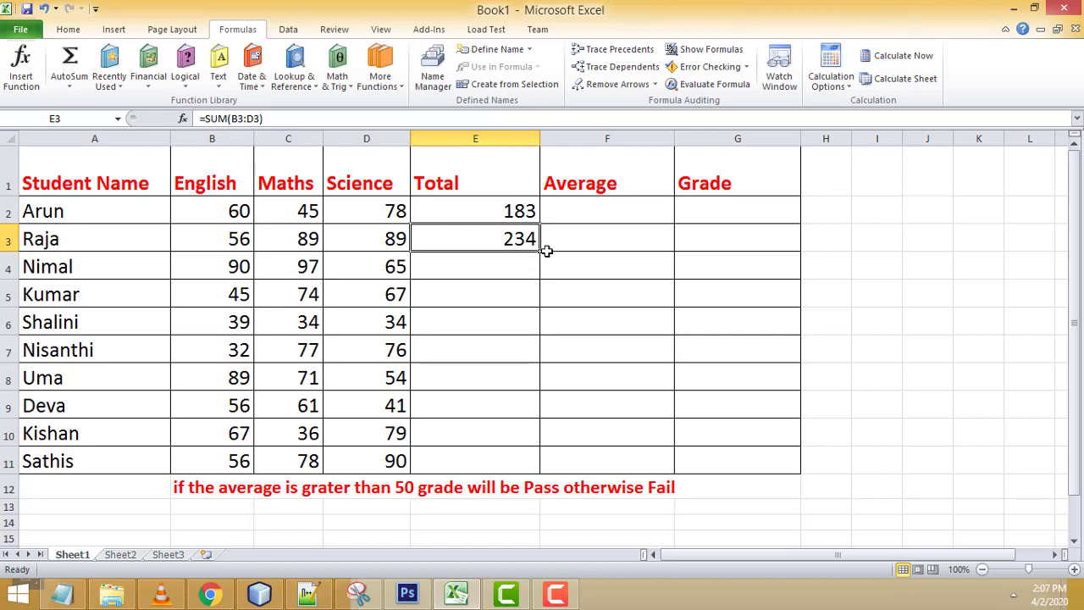
{"action": "left_click_drag", "start_coordinate": [539, 251], "coordinate": [533, 468]}
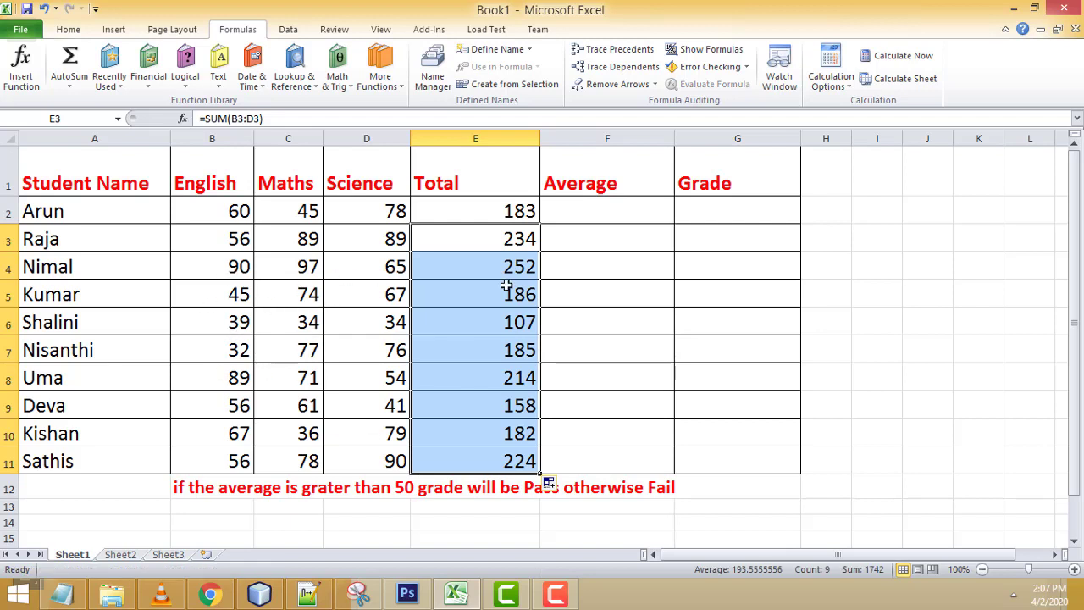
{"action": "left_click", "coordinate": [571, 413]}
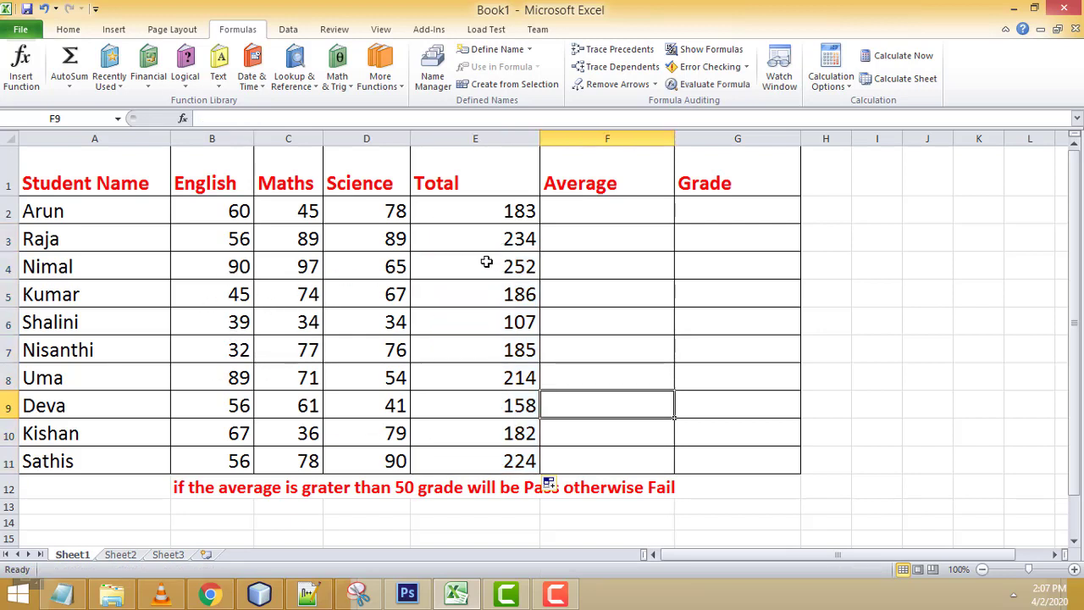
{"action": "left_click", "coordinate": [486, 460]}
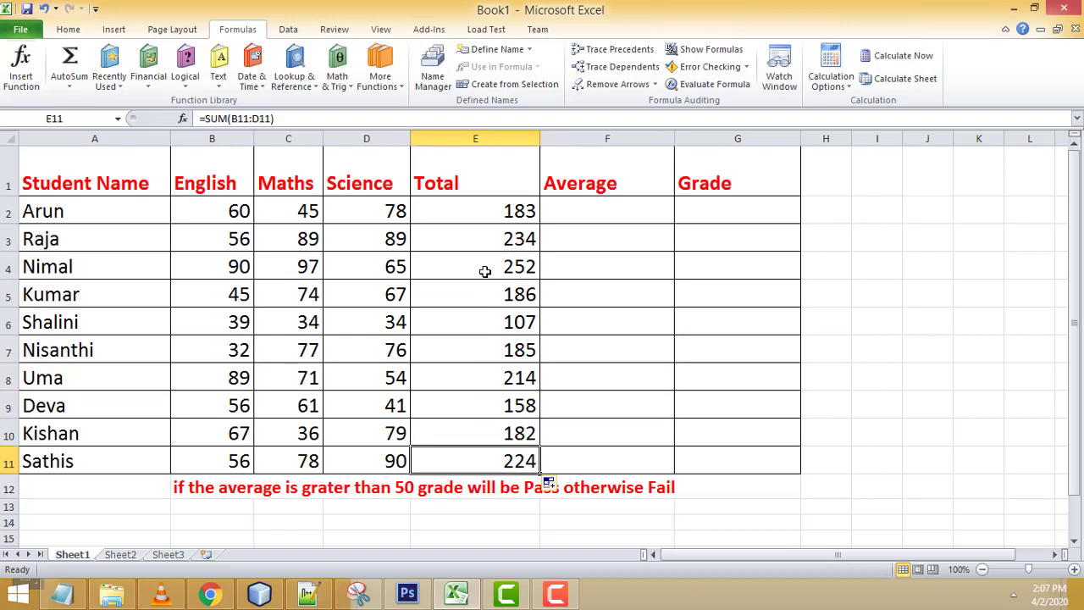
{"action": "left_click", "coordinate": [519, 242]}
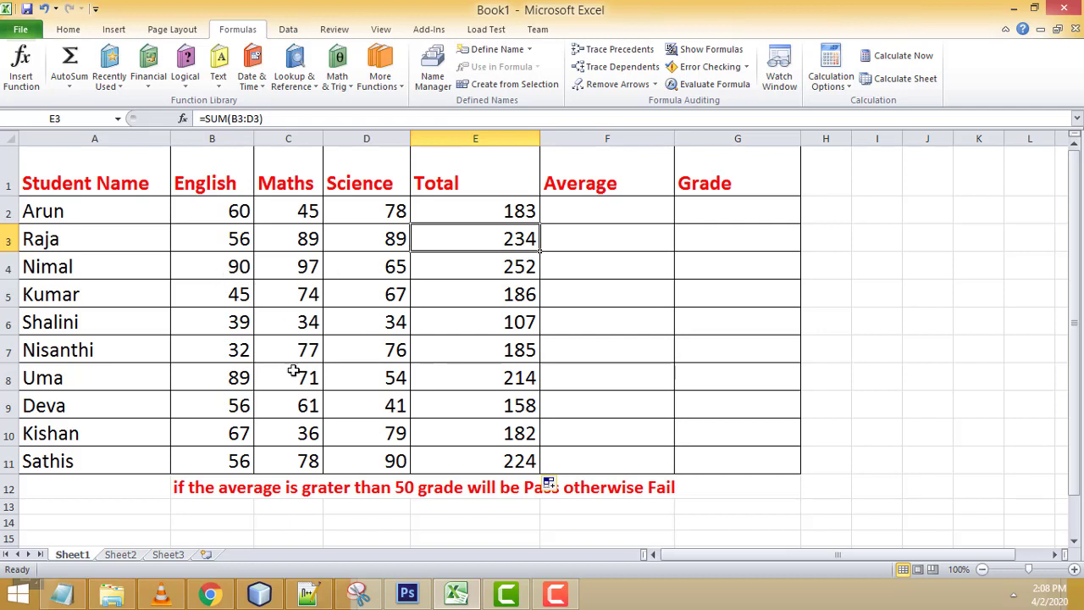
Center-align the header cells A1:G1 from the Home tab
{"action": "left_click", "coordinate": [879, 386]}
{"action": "left_click", "coordinate": [873, 333]}
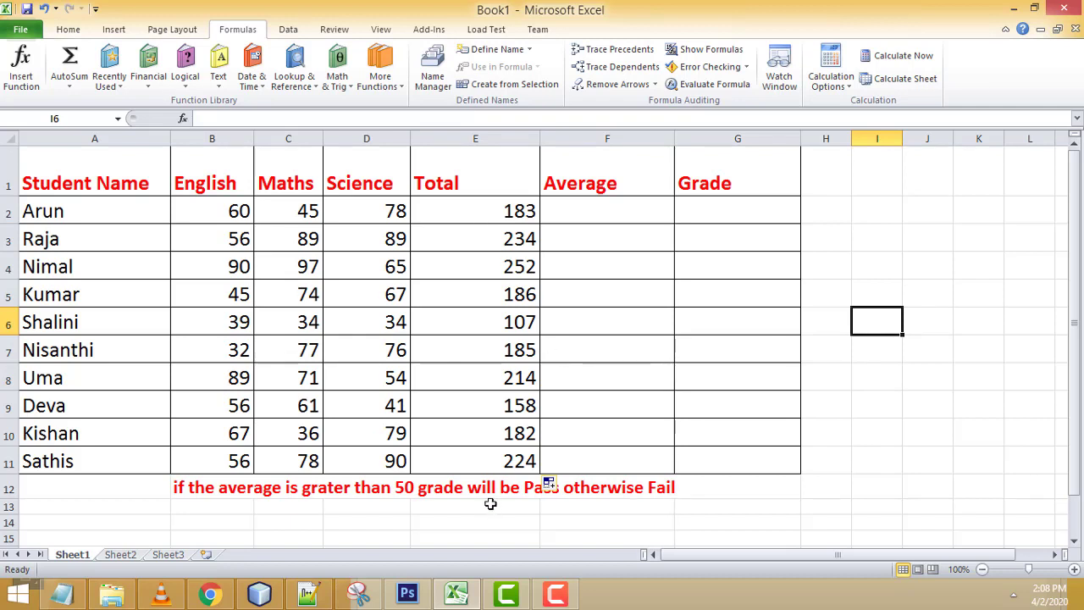
{"action": "left_click_drag", "start_coordinate": [85, 176], "coordinate": [722, 188]}
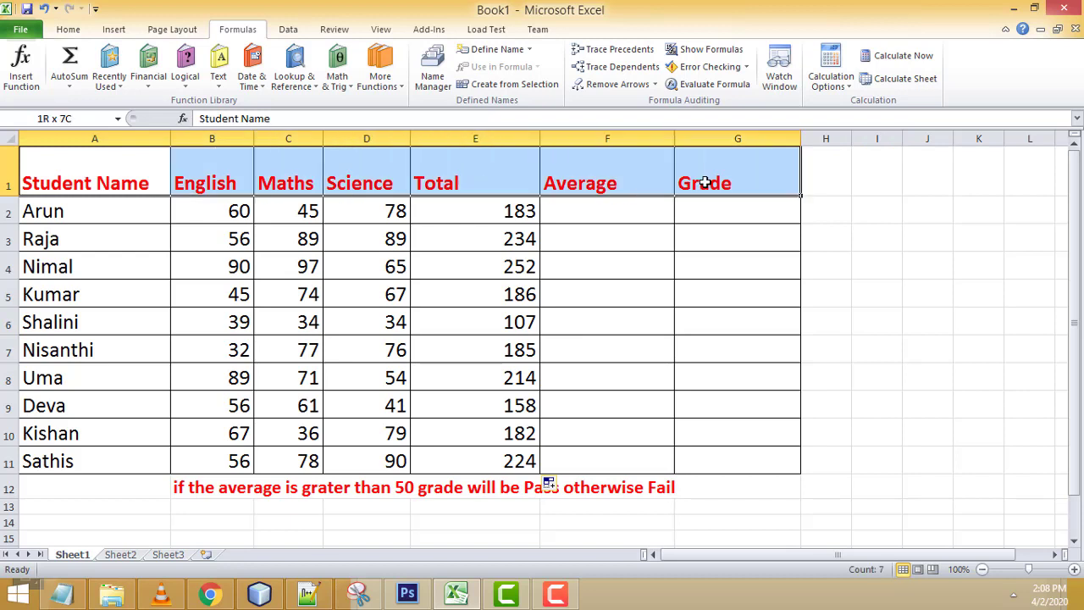
{"action": "left_click", "coordinate": [71, 30]}
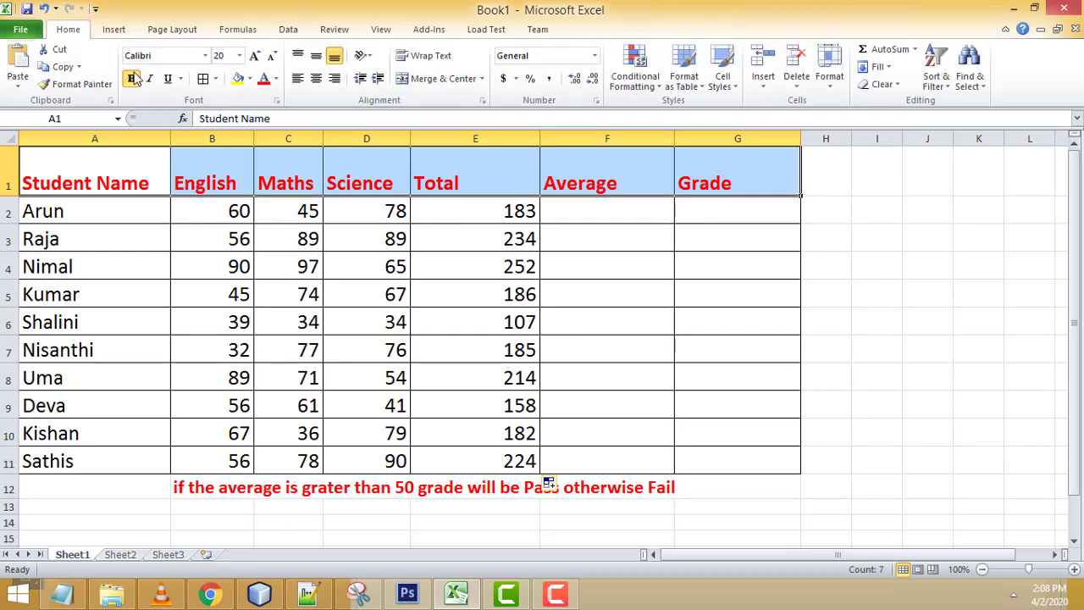
{"action": "left_click", "coordinate": [316, 78]}
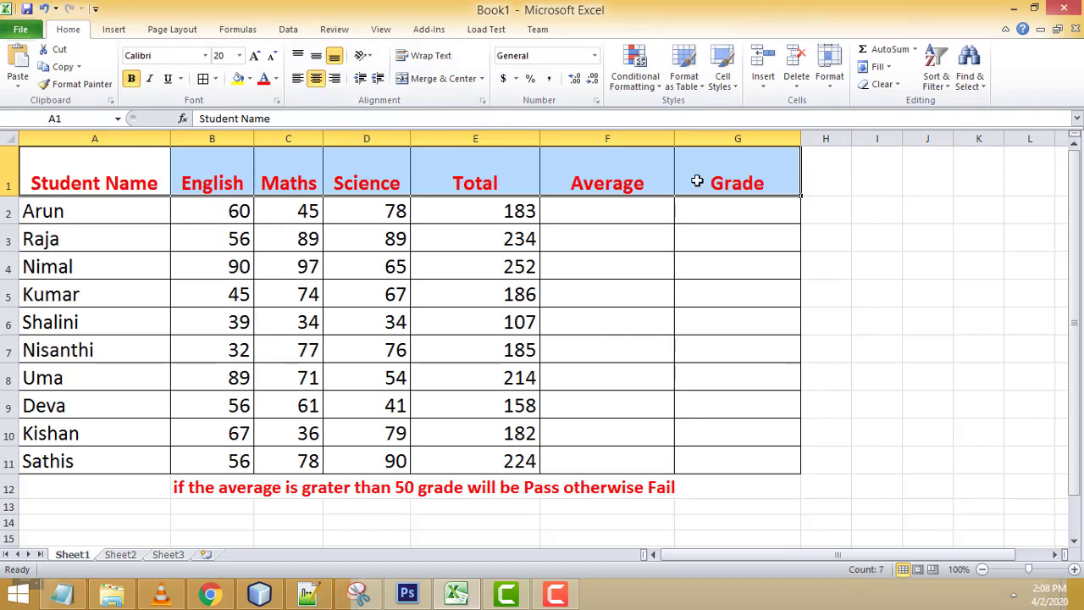
Return to the Formulas tab and select the empty Average cell F2
{"action": "left_click", "coordinate": [240, 29]}
{"action": "left_click", "coordinate": [238, 30]}
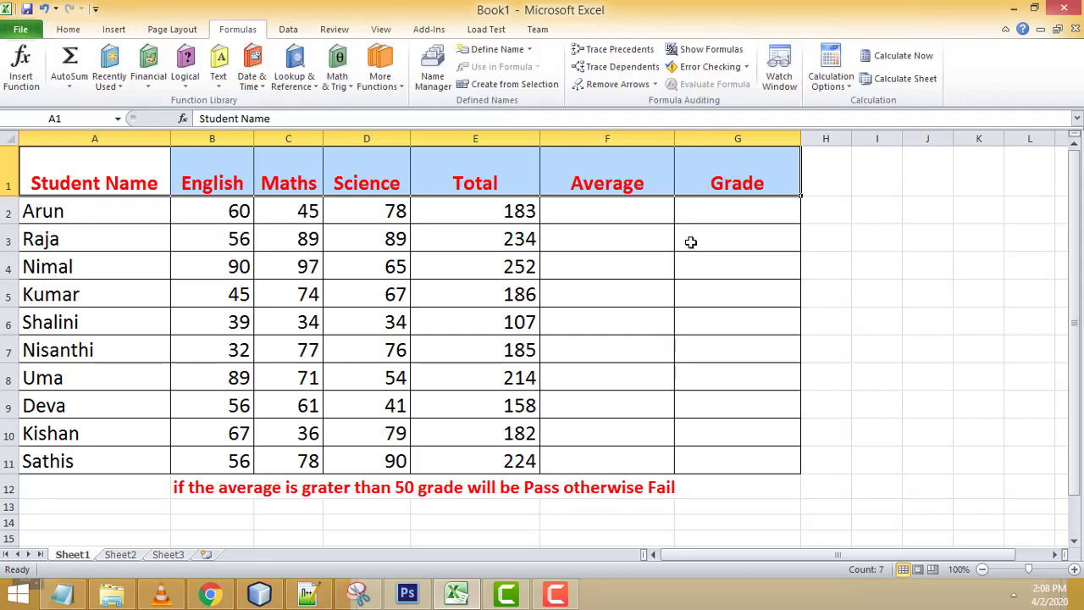
{"action": "left_click", "coordinate": [72, 30]}
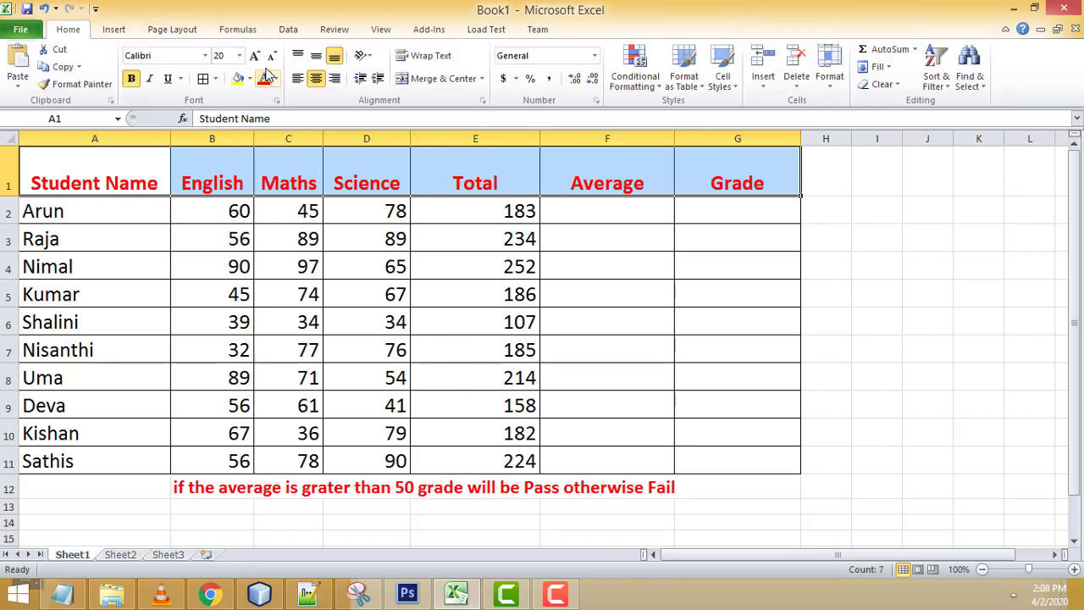
{"action": "left_click", "coordinate": [244, 32]}
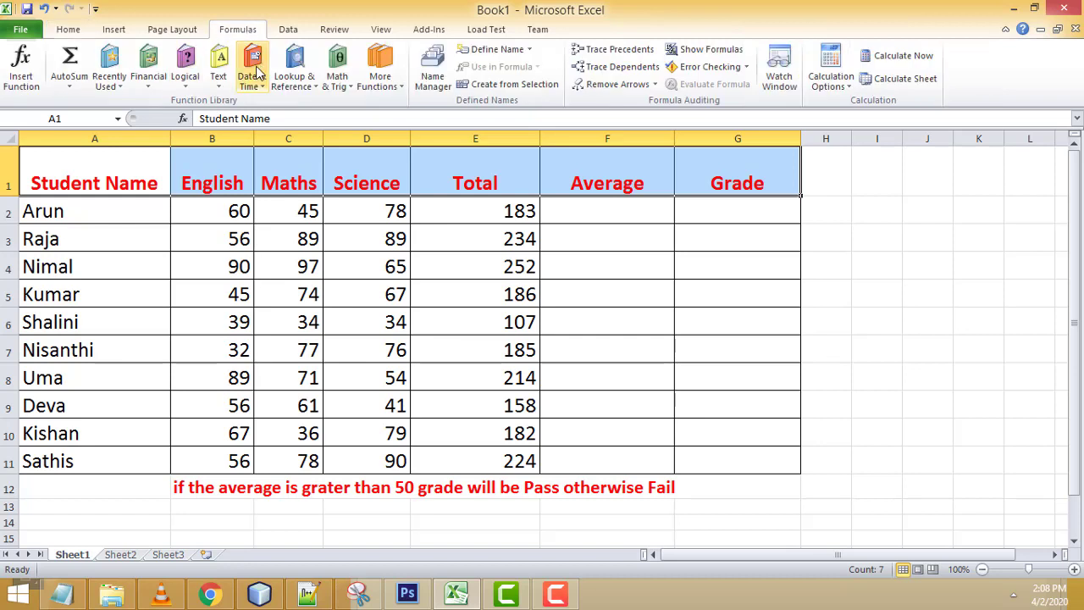
{"action": "left_click", "coordinate": [608, 218]}
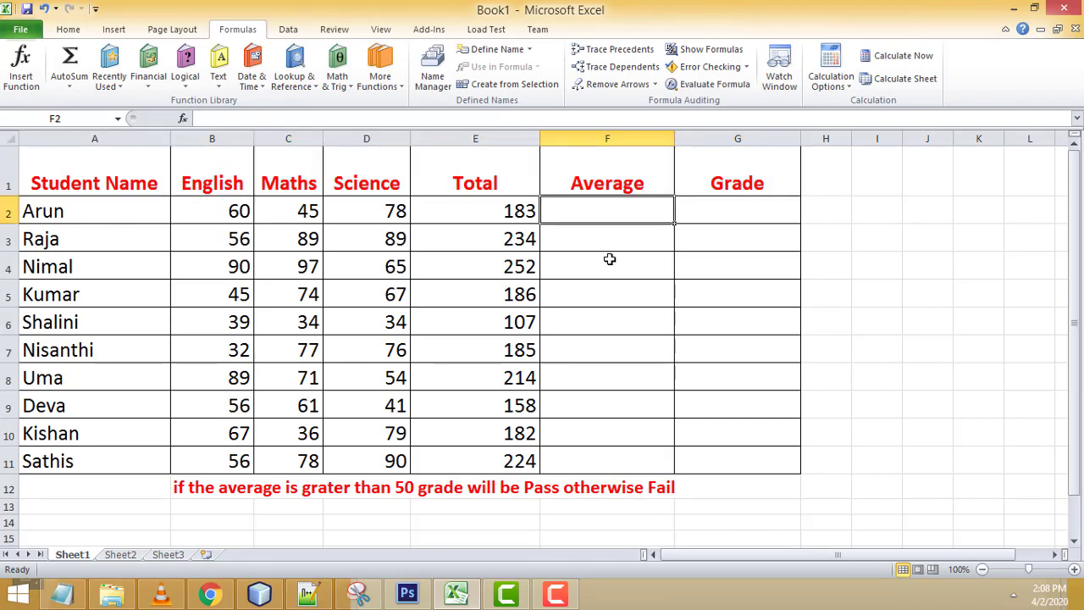
Average B2:D2 into F2 with AutoSum > Average, giving =AVERAGE(B2:D2) showing 61
{"action": "left_click", "coordinate": [190, 213]}
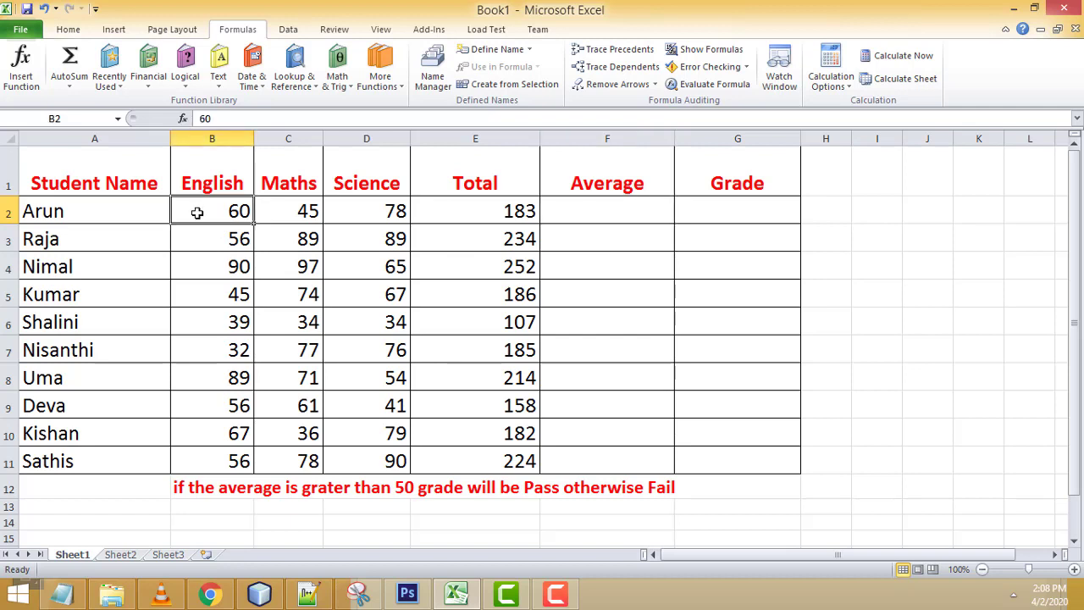
{"action": "left_click", "coordinate": [359, 217]}
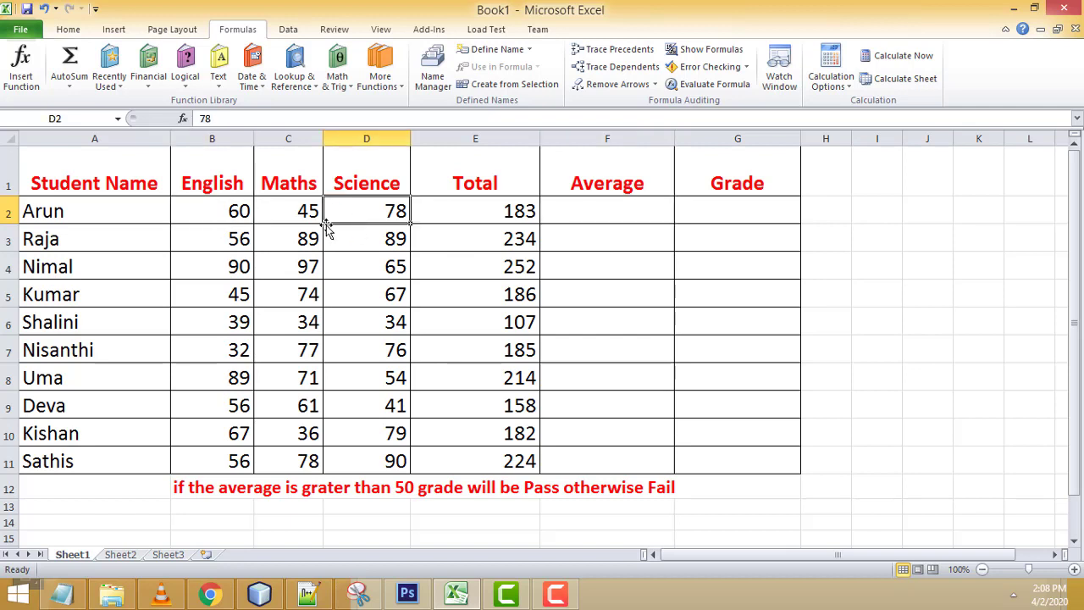
{"action": "left_click_drag", "start_coordinate": [195, 208], "coordinate": [370, 209]}
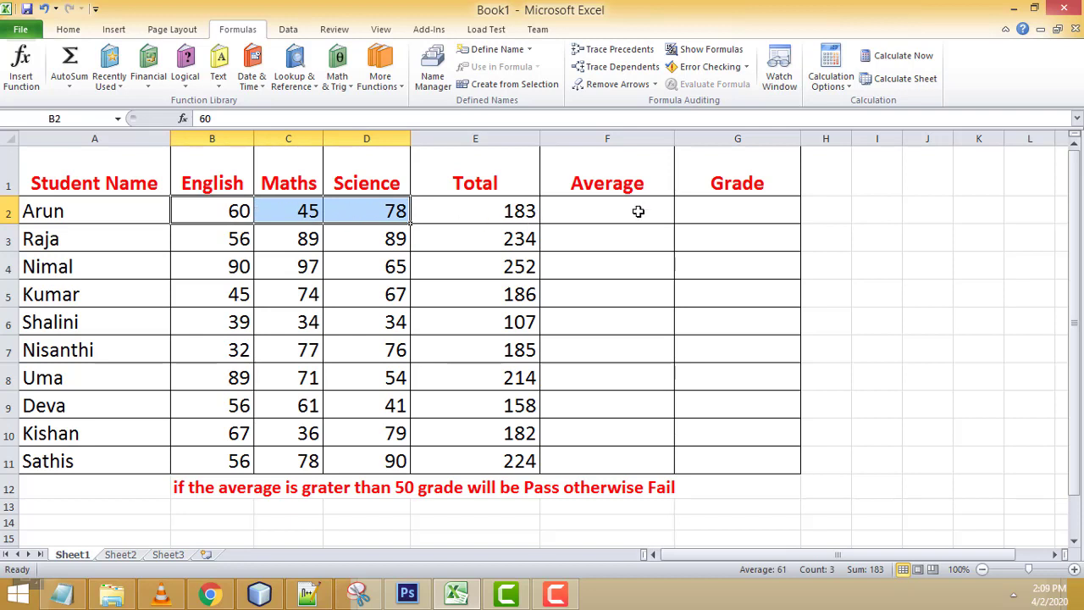
{"action": "left_click", "coordinate": [395, 210]}
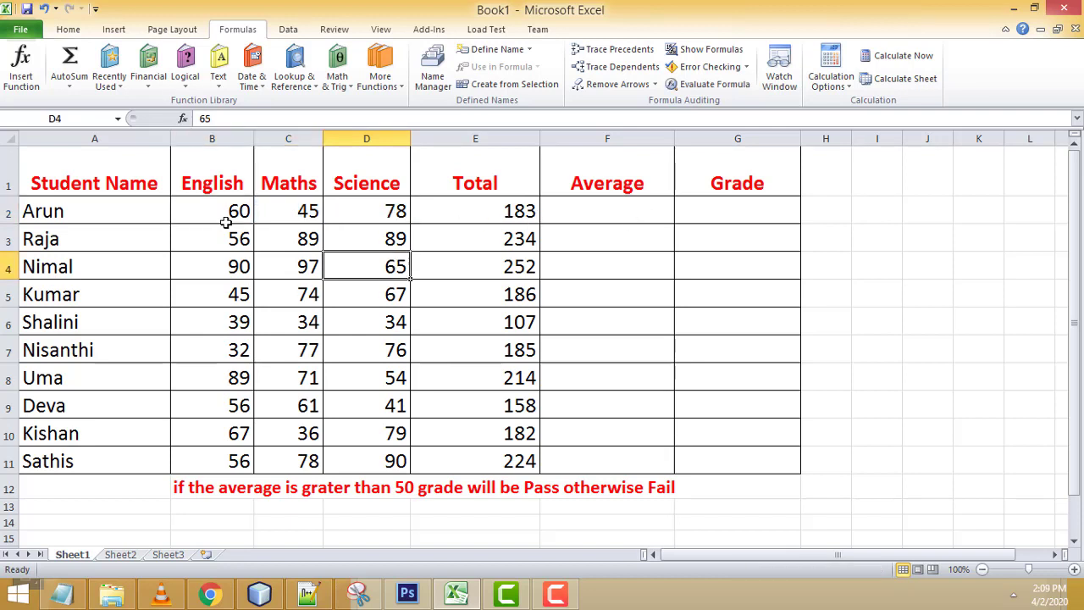
{"action": "left_click_drag", "start_coordinate": [210, 212], "coordinate": [356, 211]}
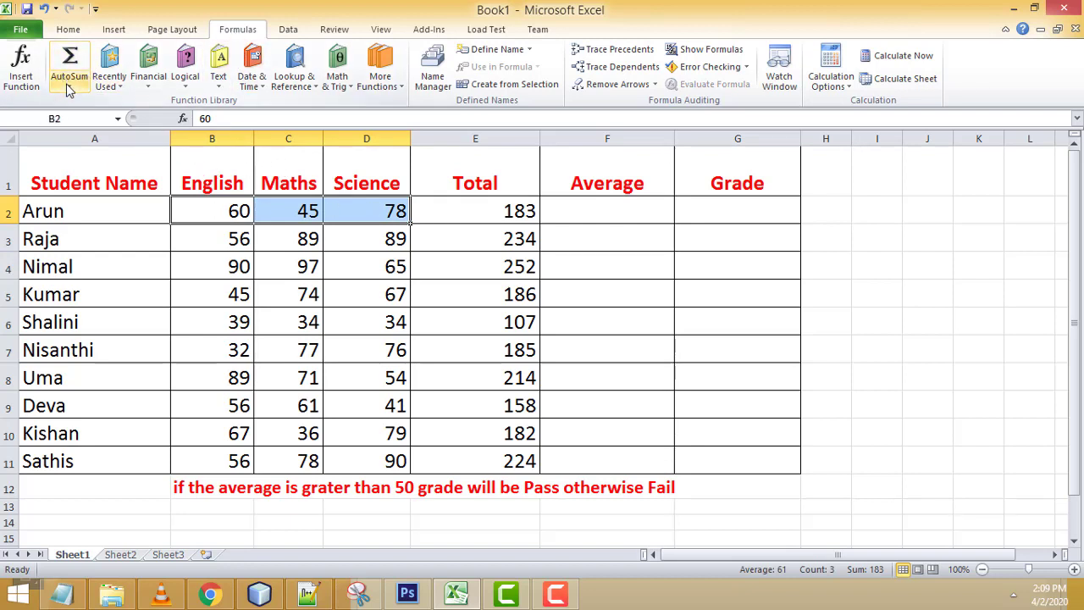
{"action": "left_click", "coordinate": [68, 88]}
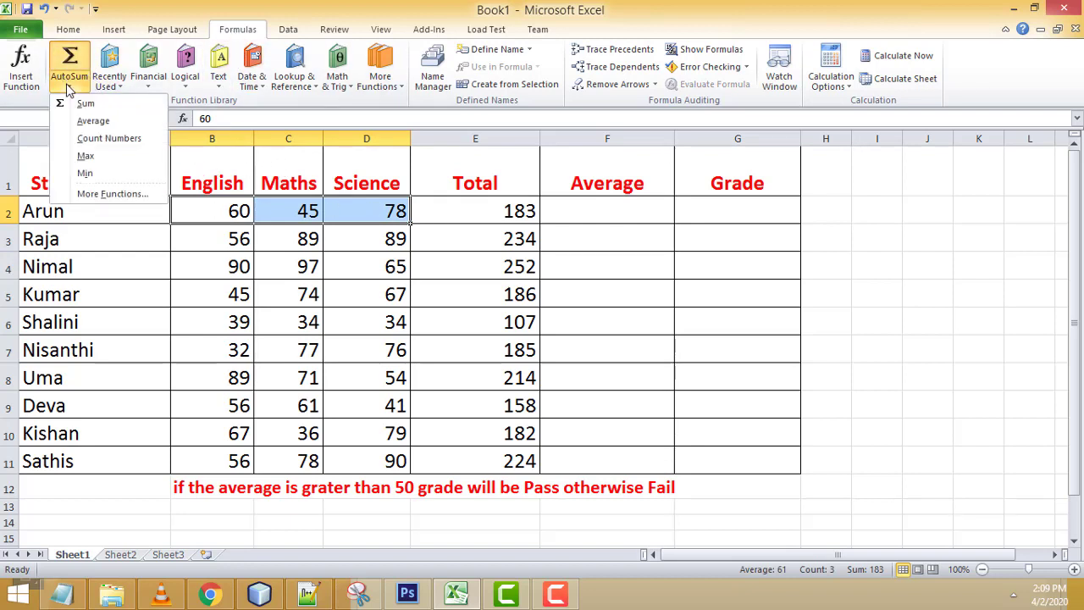
{"action": "left_click", "coordinate": [94, 121]}
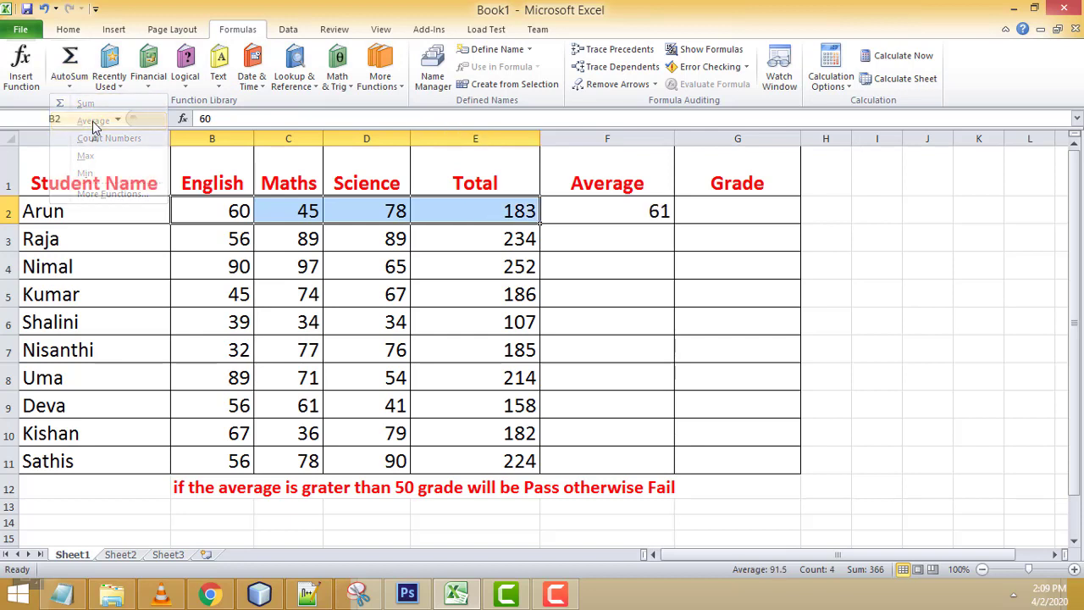
{"action": "left_click", "coordinate": [638, 213]}
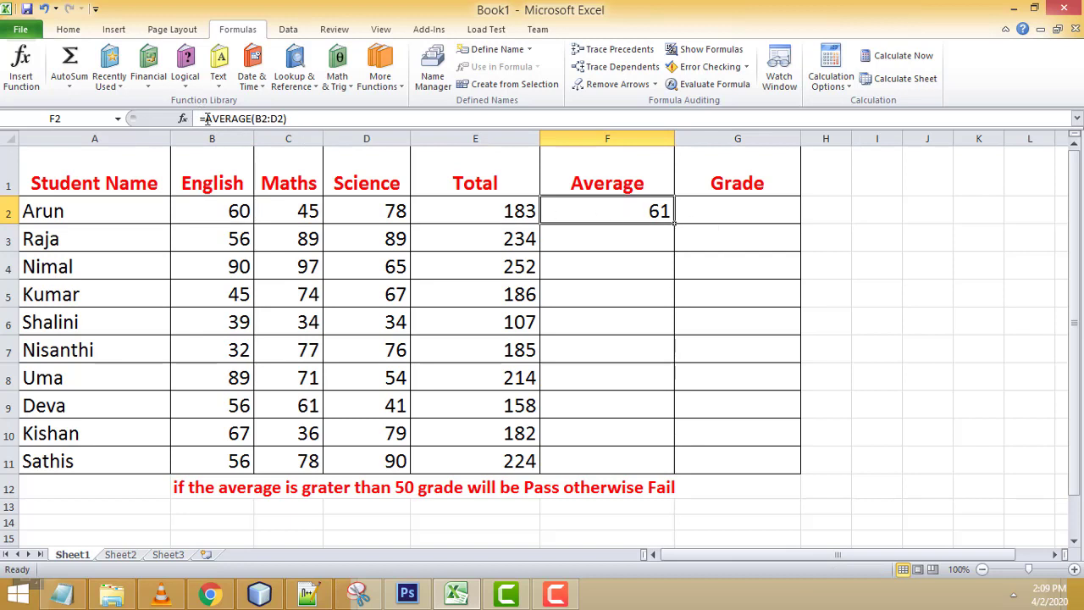
Enter =AVERAGE(B3:D3) in F3 for the second student's average
{"action": "left_click", "coordinate": [492, 215]}
{"action": "left_click", "coordinate": [622, 210]}
{"action": "left_click", "coordinate": [593, 236]}
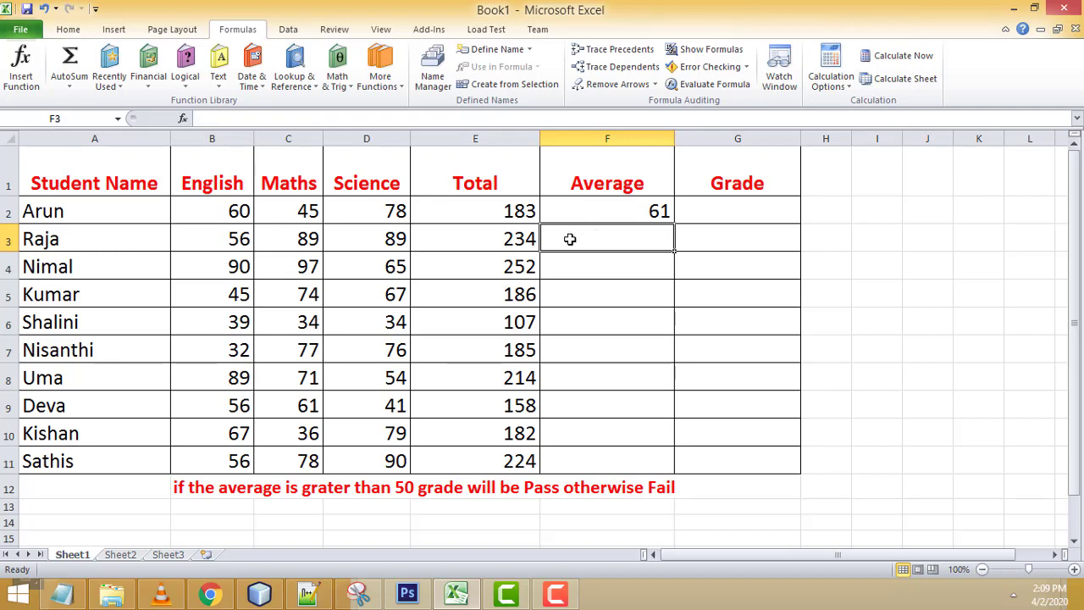
{"action": "left_click", "coordinate": [231, 117]}
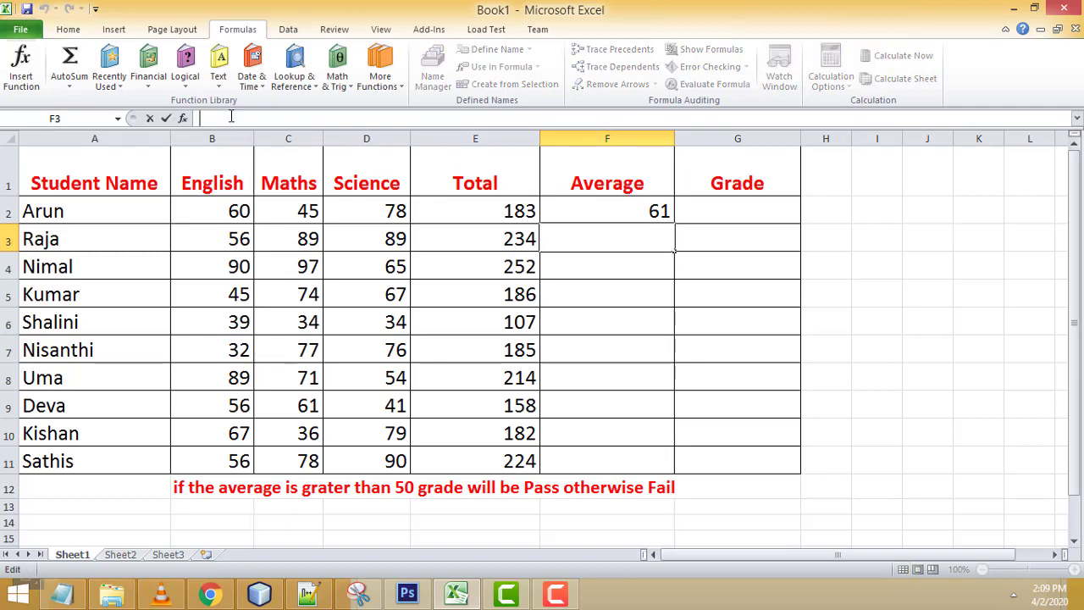
{"action": "type", "text": "=A"}
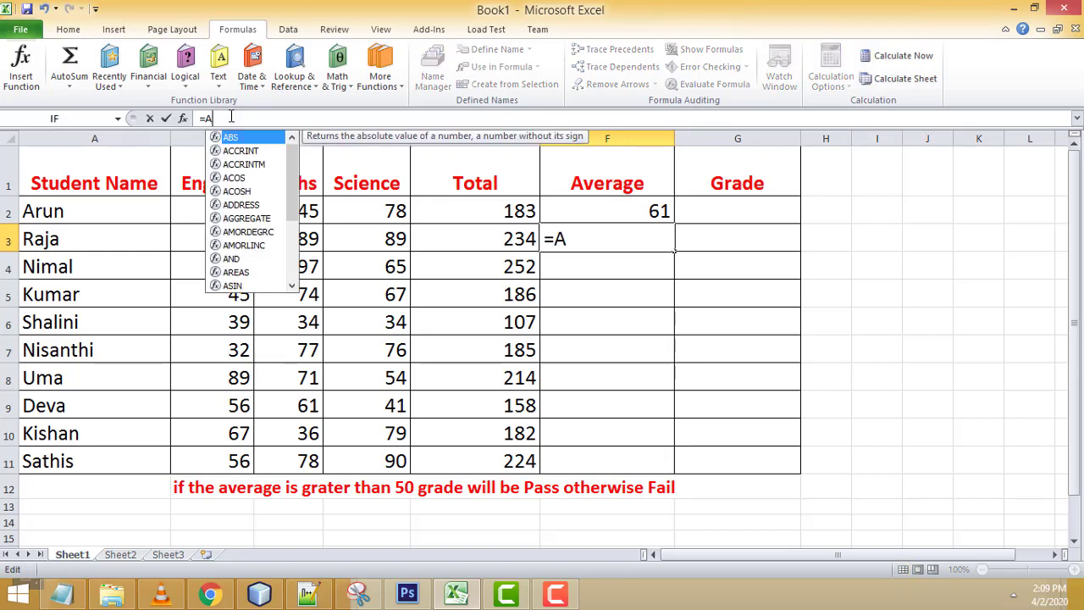
{"action": "type", "text": "v"}
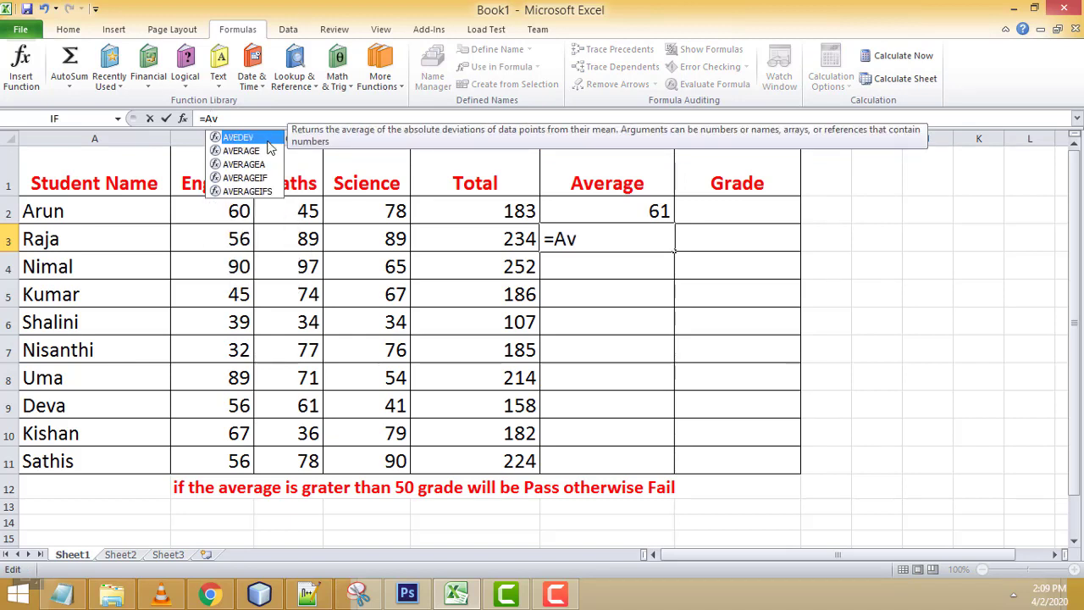
{"action": "double_click", "coordinate": [260, 154]}
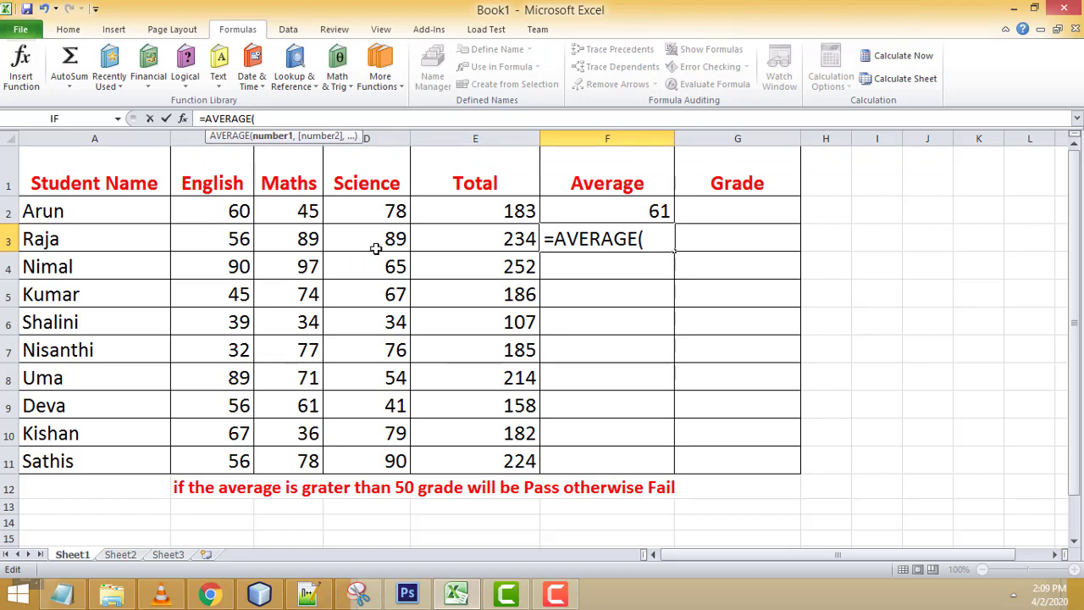
{"action": "left_click_drag", "start_coordinate": [242, 239], "coordinate": [365, 243]}
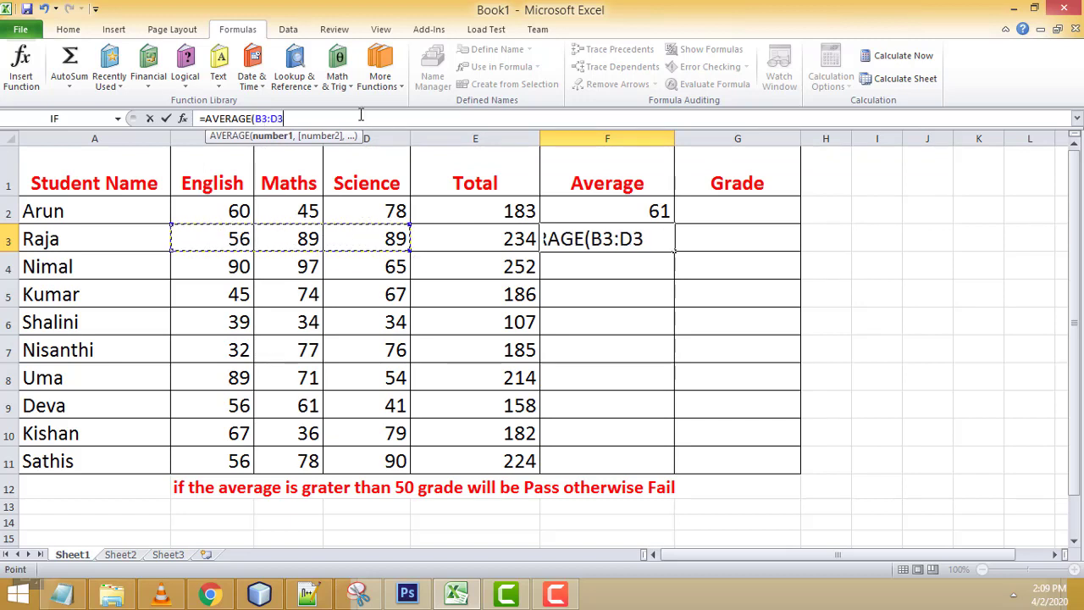
{"action": "type", "text": ")"}
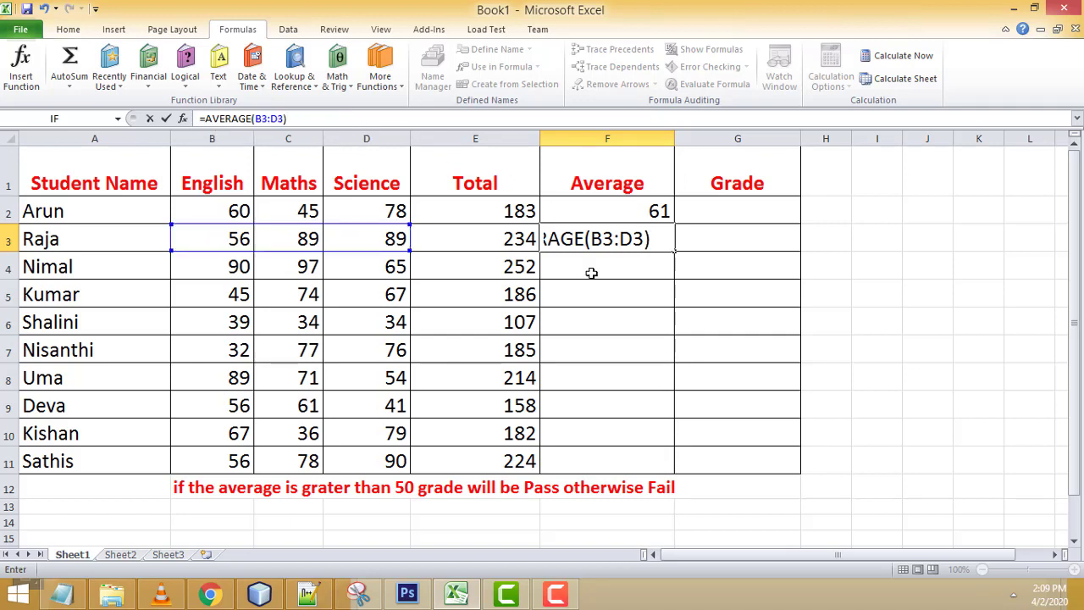
{"action": "key", "text": "Return"}
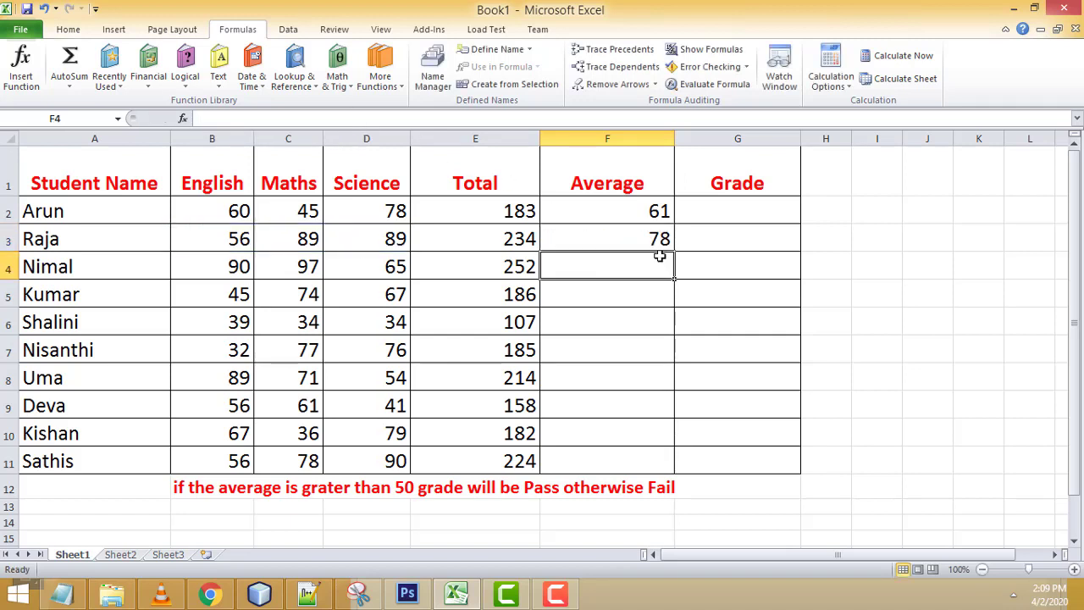
Fill F3's AVERAGE formula down to F11 for all remaining students
{"action": "left_click", "coordinate": [659, 239]}
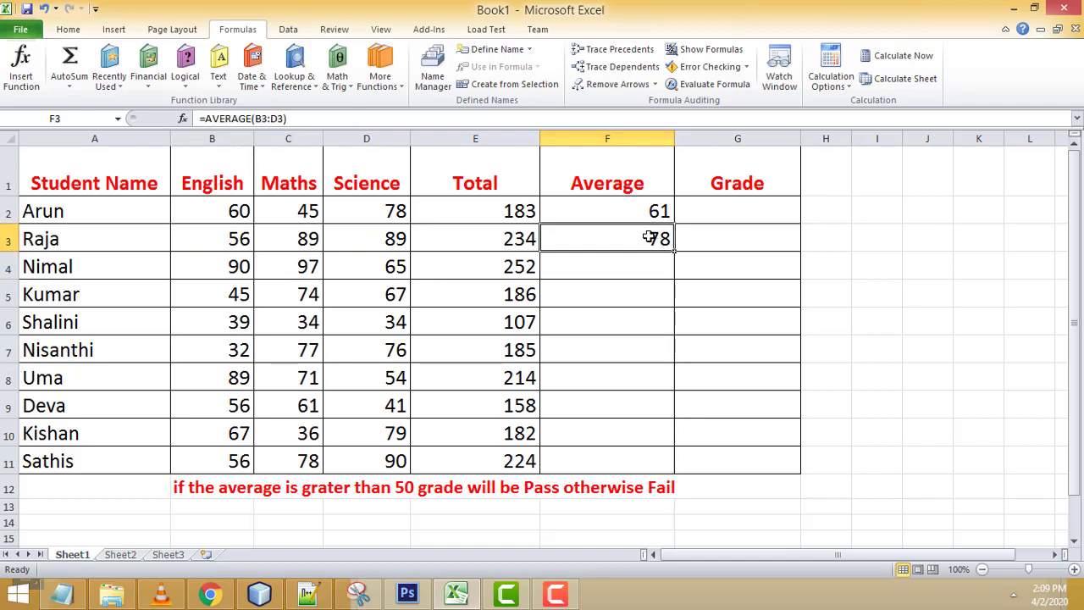
{"action": "left_click", "coordinate": [657, 298]}
{"action": "left_click", "coordinate": [631, 241]}
{"action": "left_click_drag", "start_coordinate": [675, 249], "coordinate": [669, 462]}
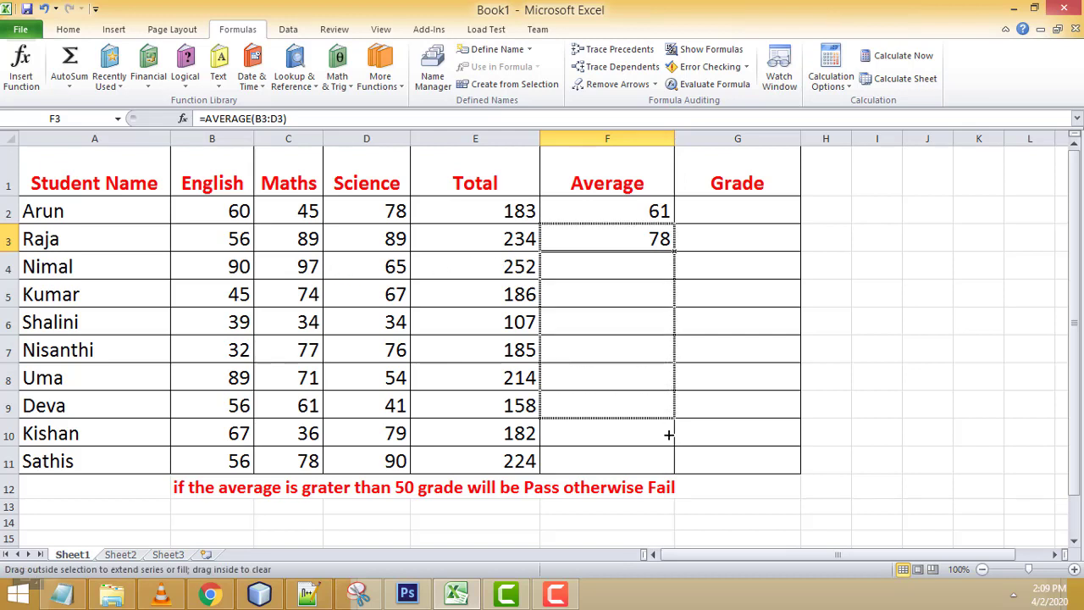
{"action": "left_click", "coordinate": [754, 335]}
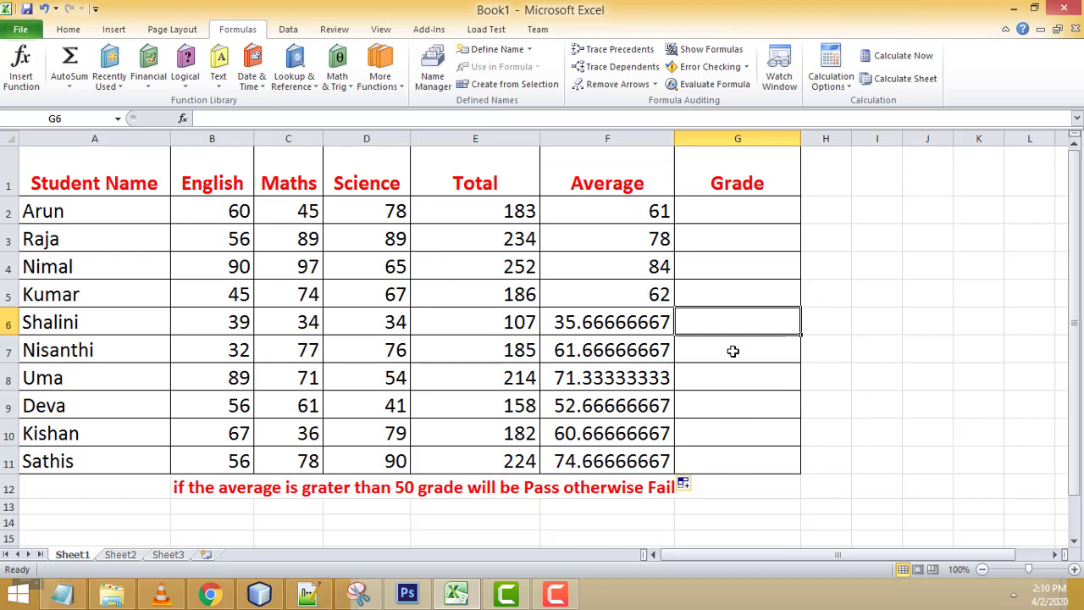
{"action": "left_click", "coordinate": [877, 346]}
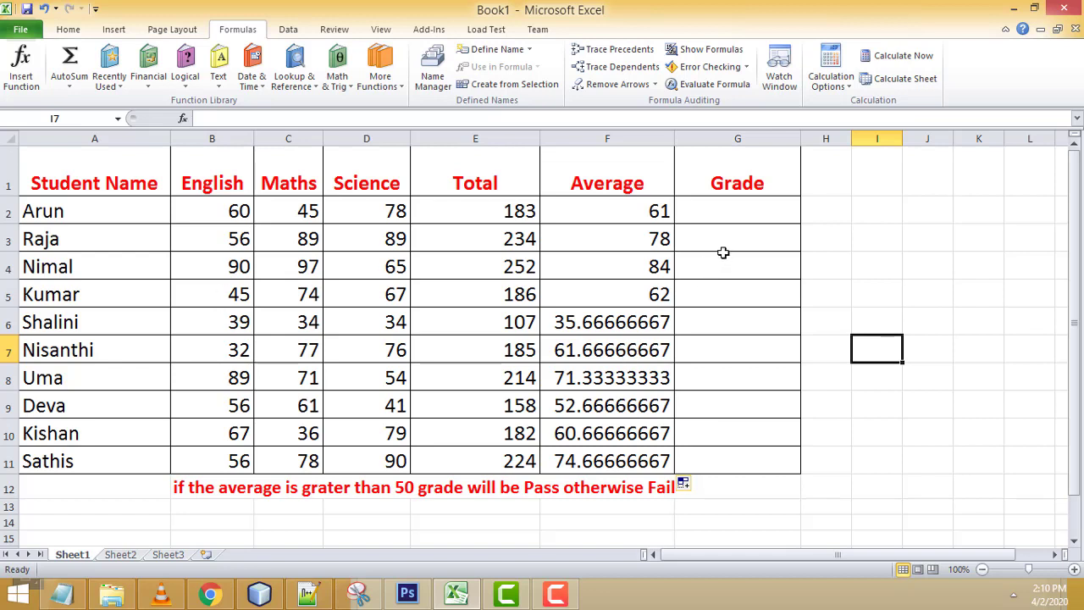
{"action": "left_click", "coordinate": [742, 211]}
{"action": "left_click", "coordinate": [896, 212]}
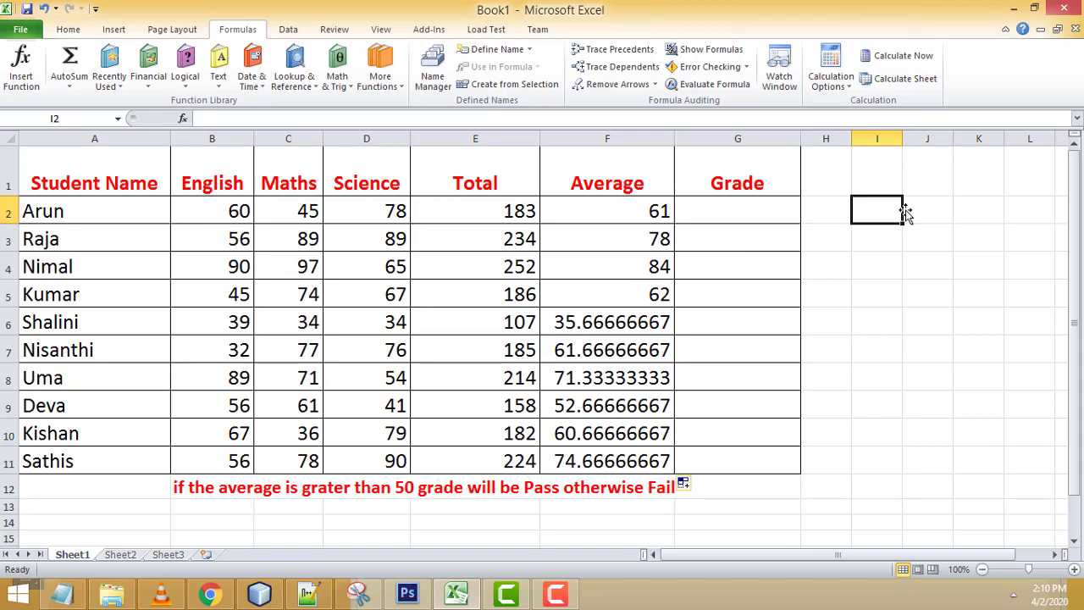
{"action": "left_click", "coordinate": [745, 218]}
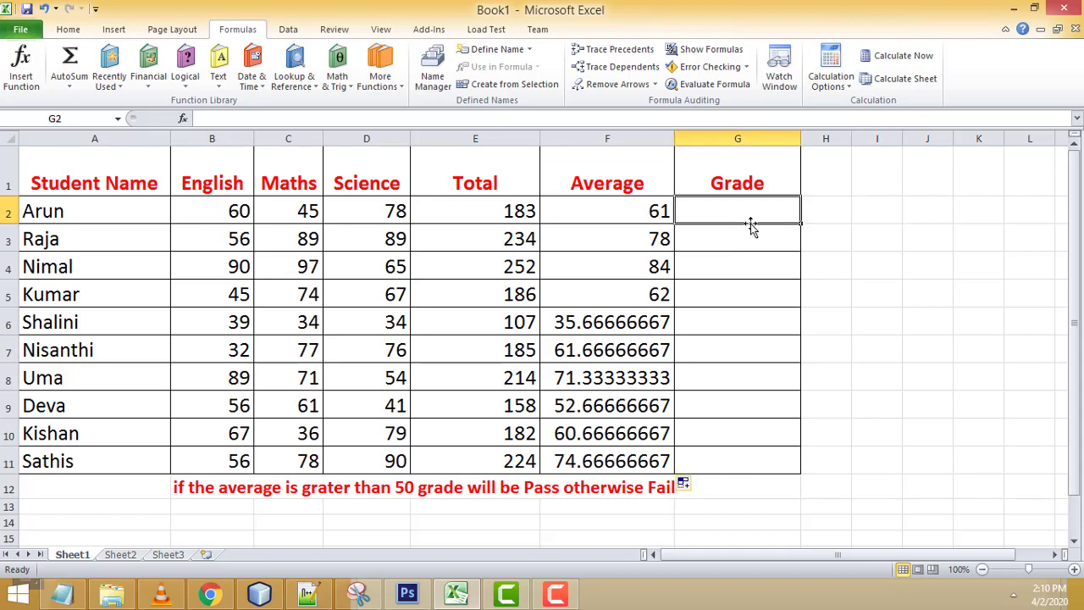
{"action": "left_click", "coordinate": [71, 92]}
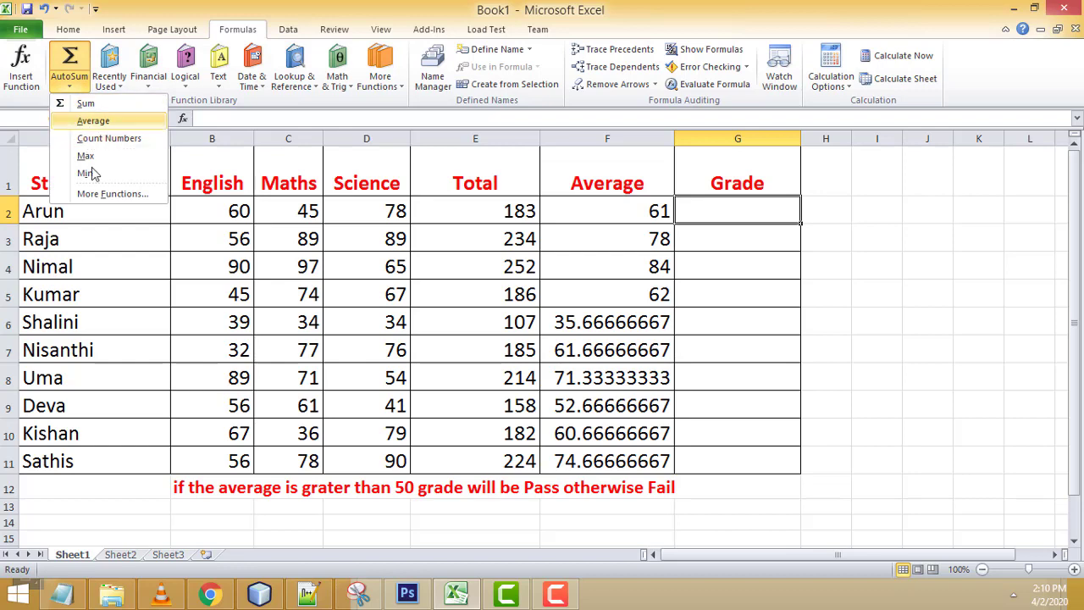
{"action": "left_click", "coordinate": [93, 194]}
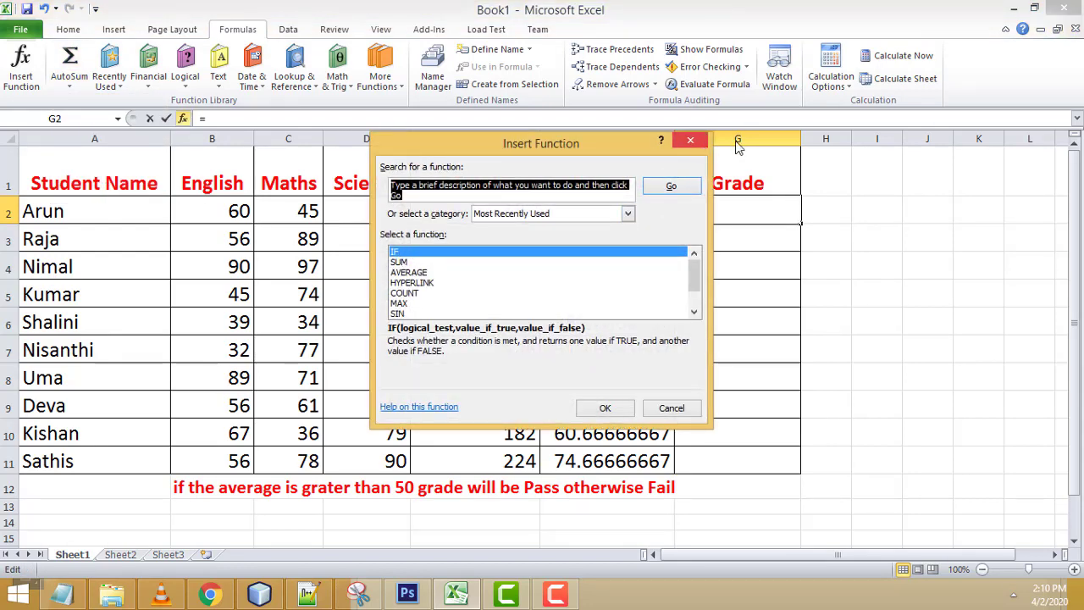
{"action": "left_click", "coordinate": [691, 142]}
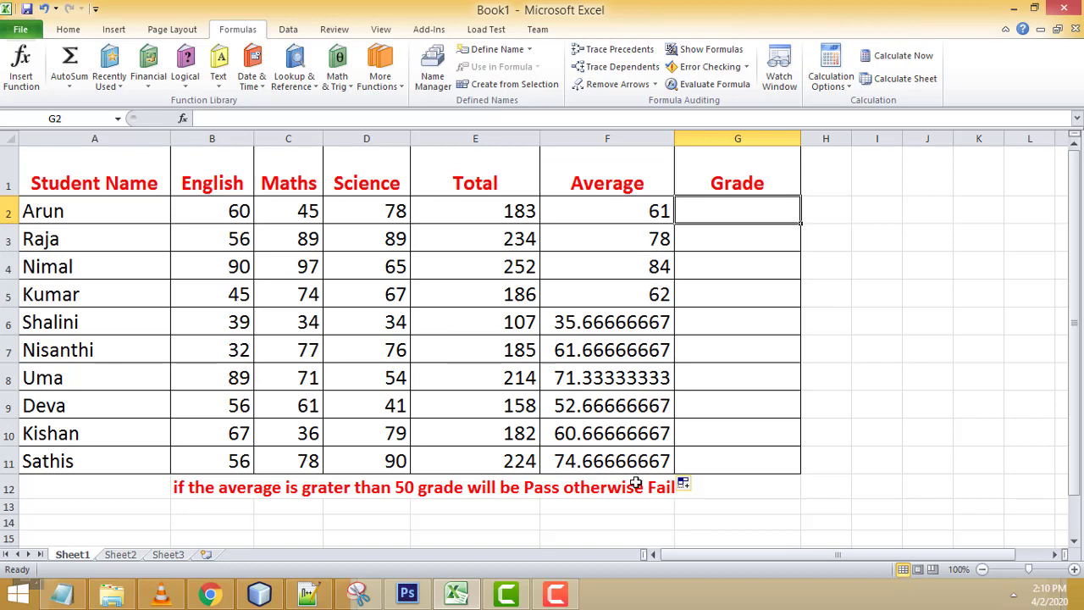
{"action": "left_click", "coordinate": [564, 330]}
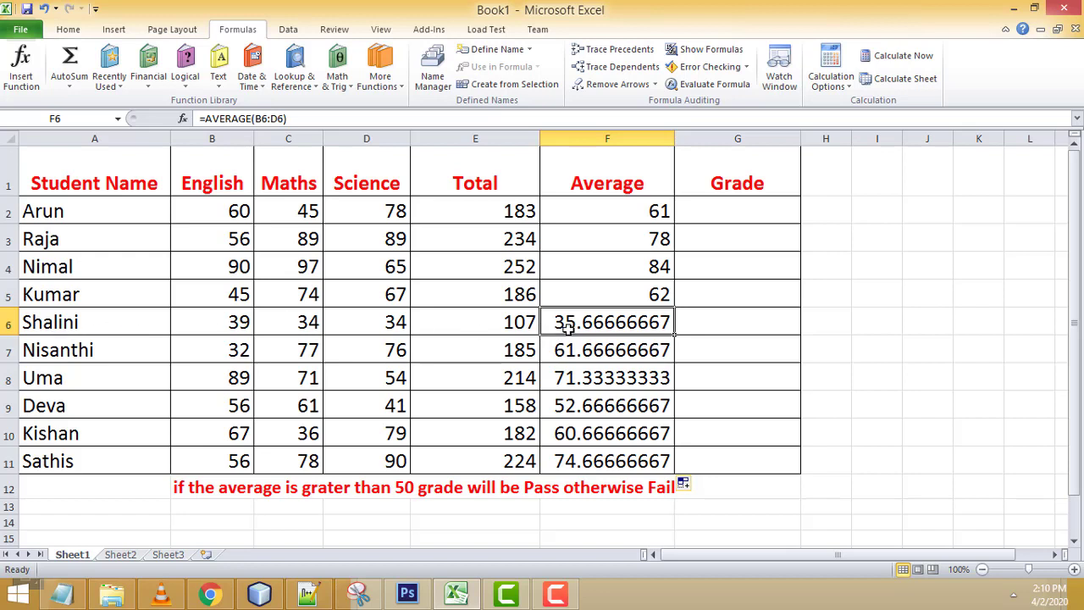
Type =IF(F2>50,"Pass","Fail") for G2 in the formula bar
{"action": "left_click", "coordinate": [724, 215]}
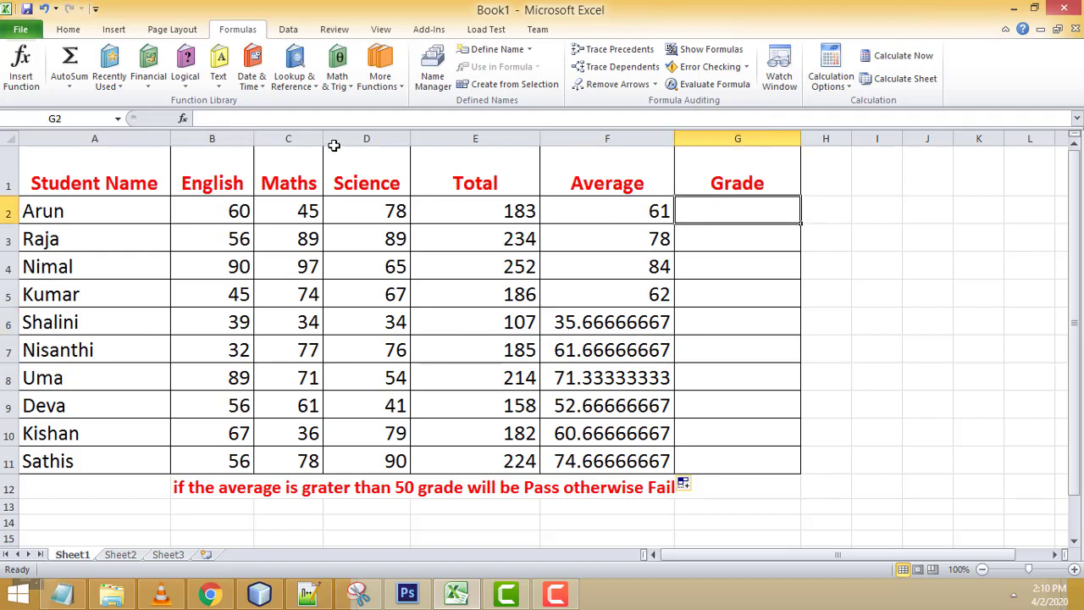
{"action": "left_click", "coordinate": [300, 122]}
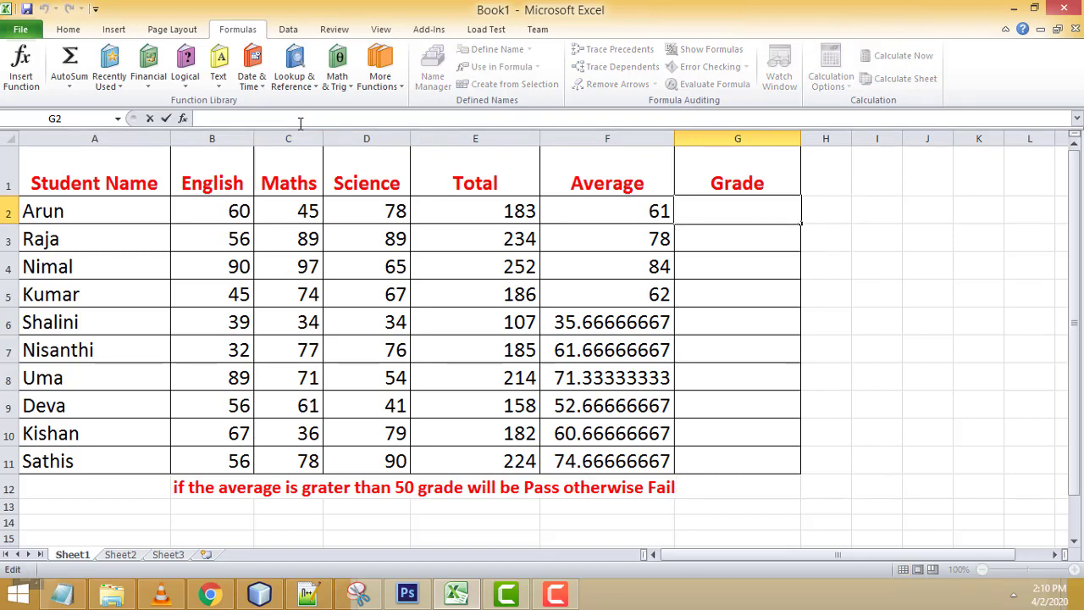
{"action": "type", "text": "="}
{"action": "type", "text": "if"}
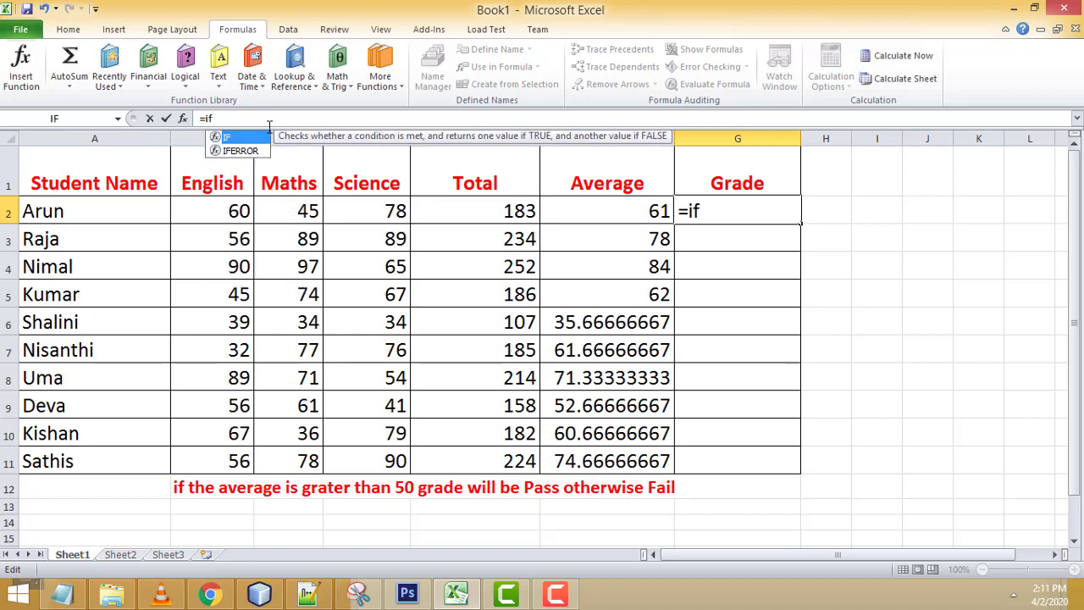
{"action": "double_click", "coordinate": [254, 139]}
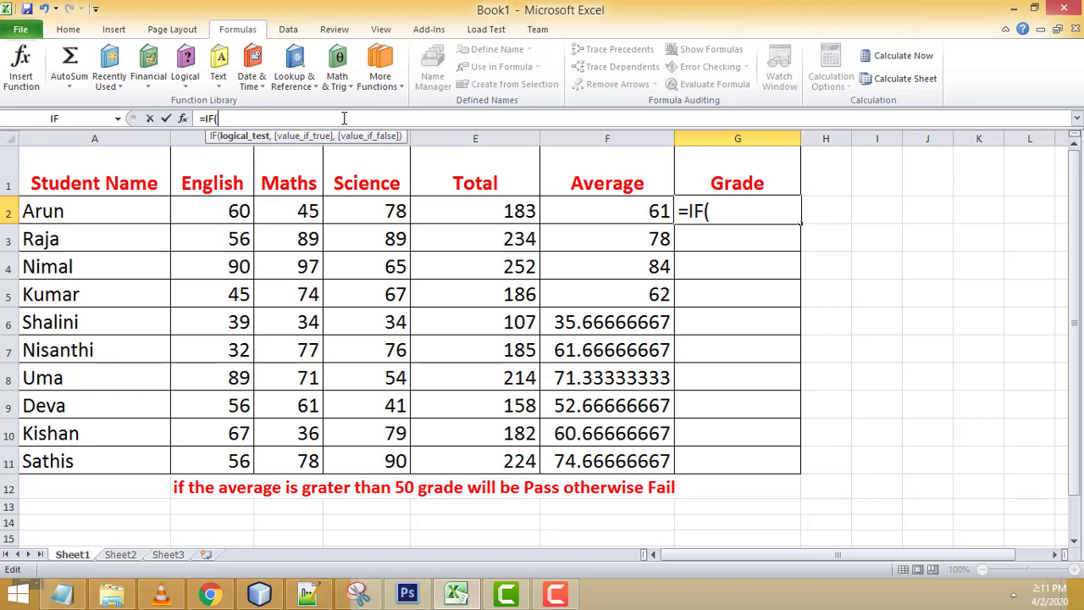
{"action": "type", "text": "f2>"}
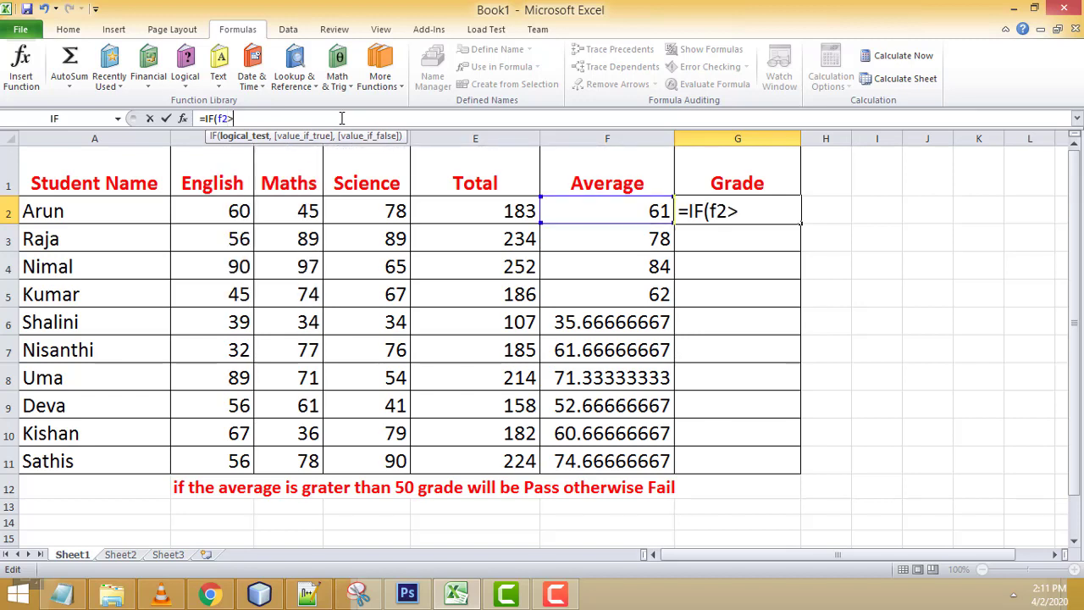
{"action": "type", "text": "50"}
{"action": "type", "text": ","}
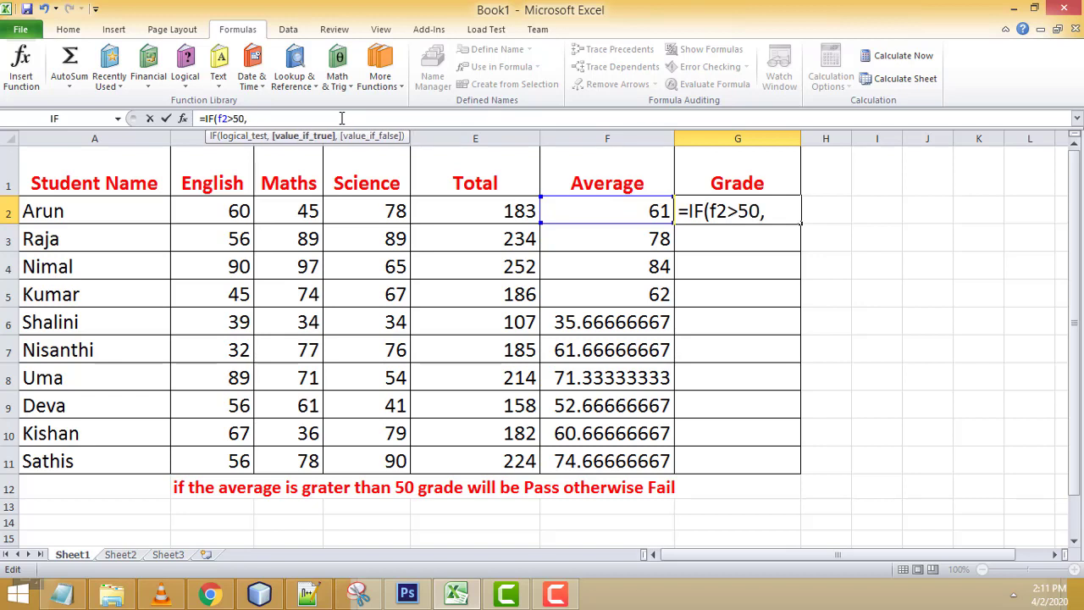
{"action": "type", "text": "\""}
{"action": "type", "text": "Pass"}
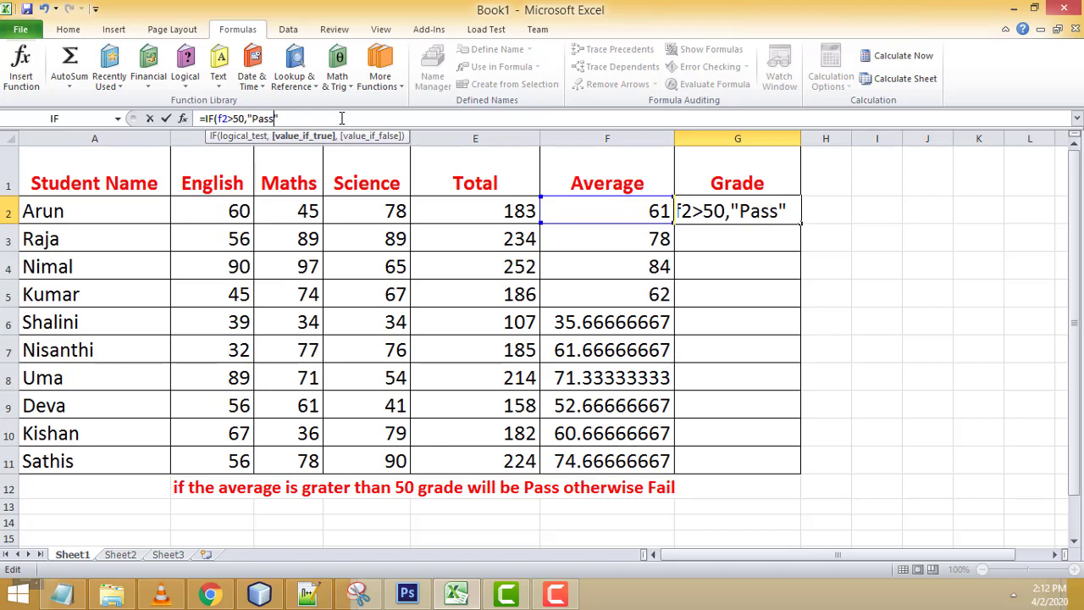
{"action": "type", "text": ","}
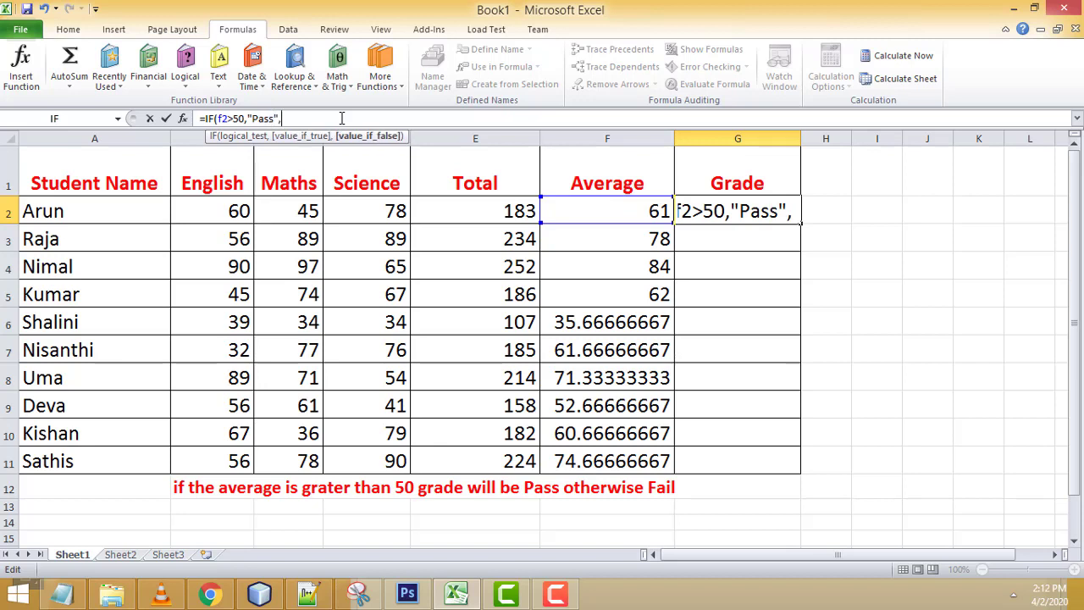
{"action": "type", "text": "\"\""}
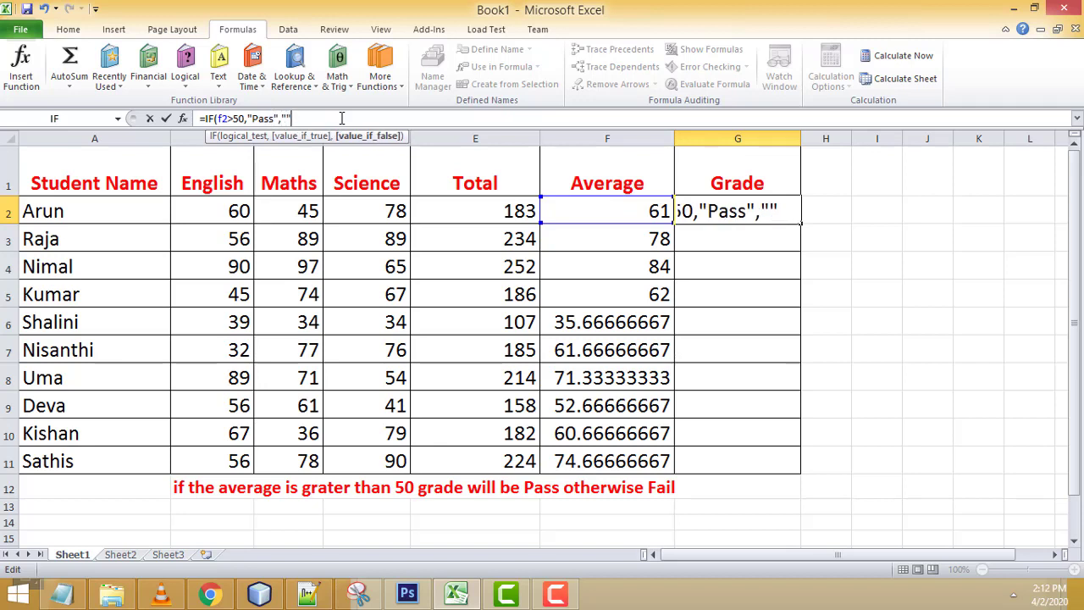
{"action": "type", "text": "F"}
{"action": "type", "text": "a"}
{"action": "type", "text": "il"}
{"action": "type", "text": ")"}
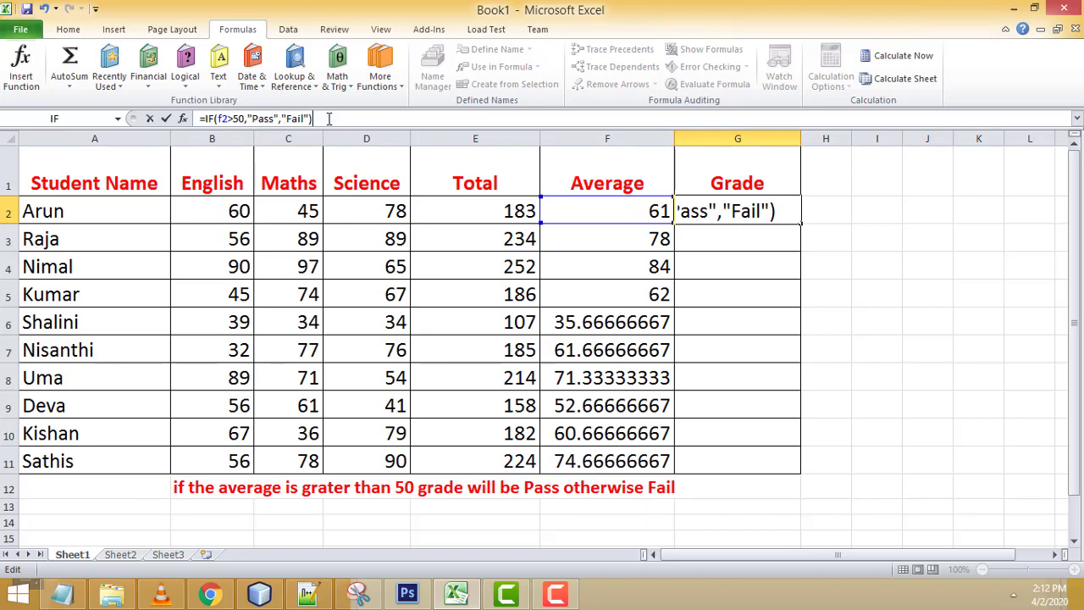
Review the >50 condition and Pass/Fail results, then commit the IF formula
{"action": "left_click_drag", "start_coordinate": [329, 118], "coordinate": [180, 119]}
{"action": "left_click", "coordinate": [239, 119]}
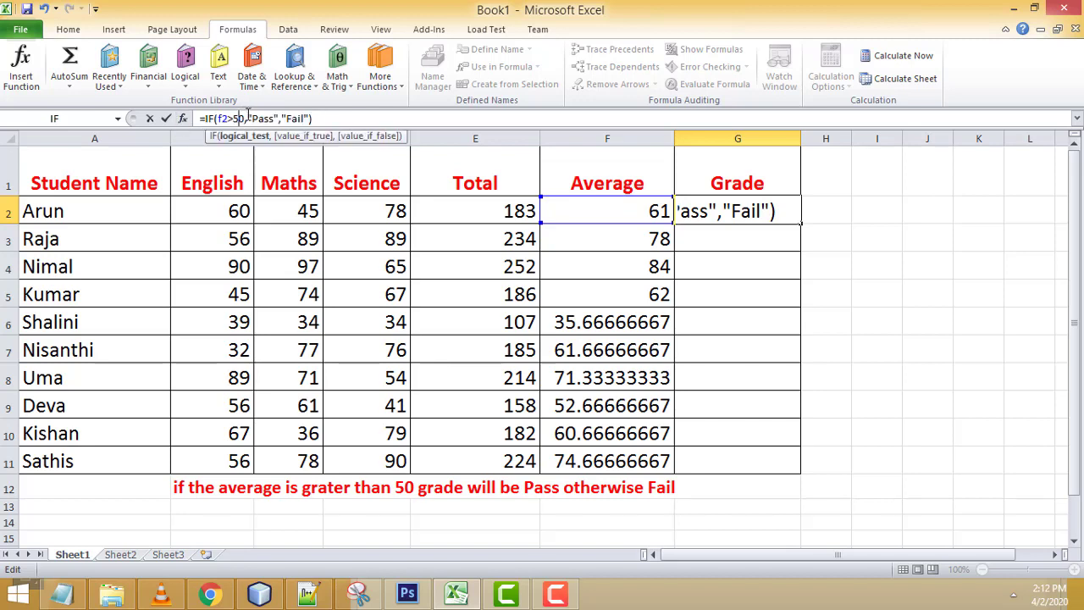
{"action": "left_click_drag", "start_coordinate": [232, 119], "coordinate": [227, 119]}
{"action": "double_click", "coordinate": [261, 119]}
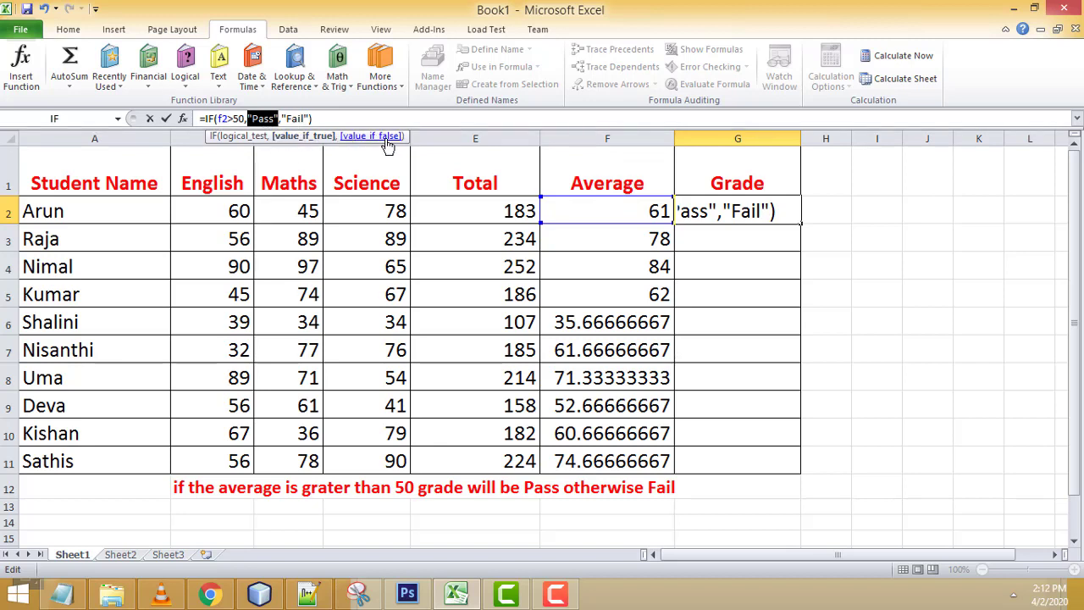
{"action": "left_click", "coordinate": [302, 118]}
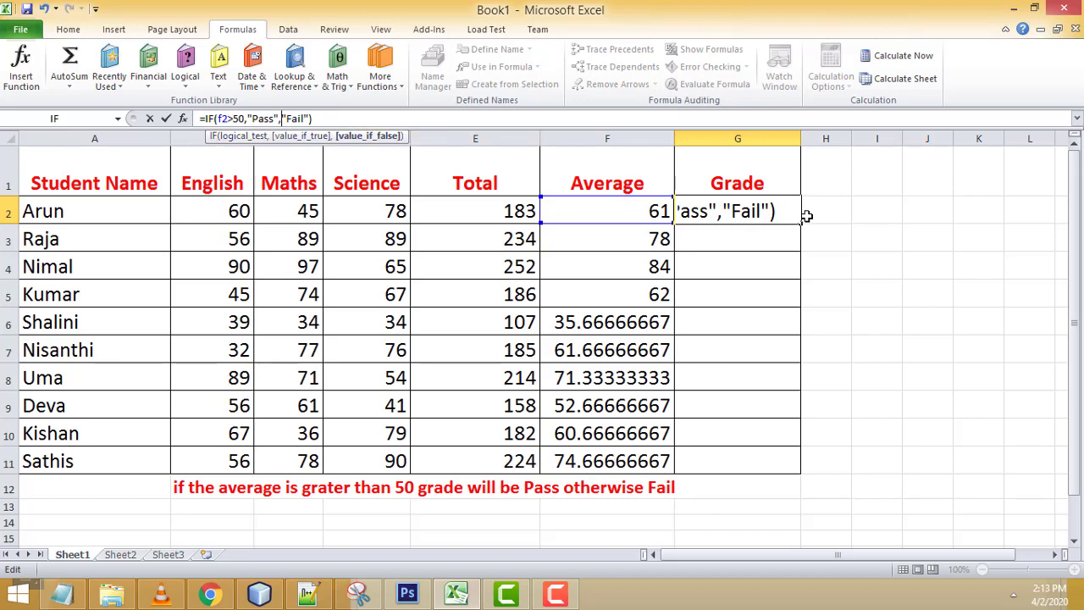
{"action": "key", "text": "Return"}
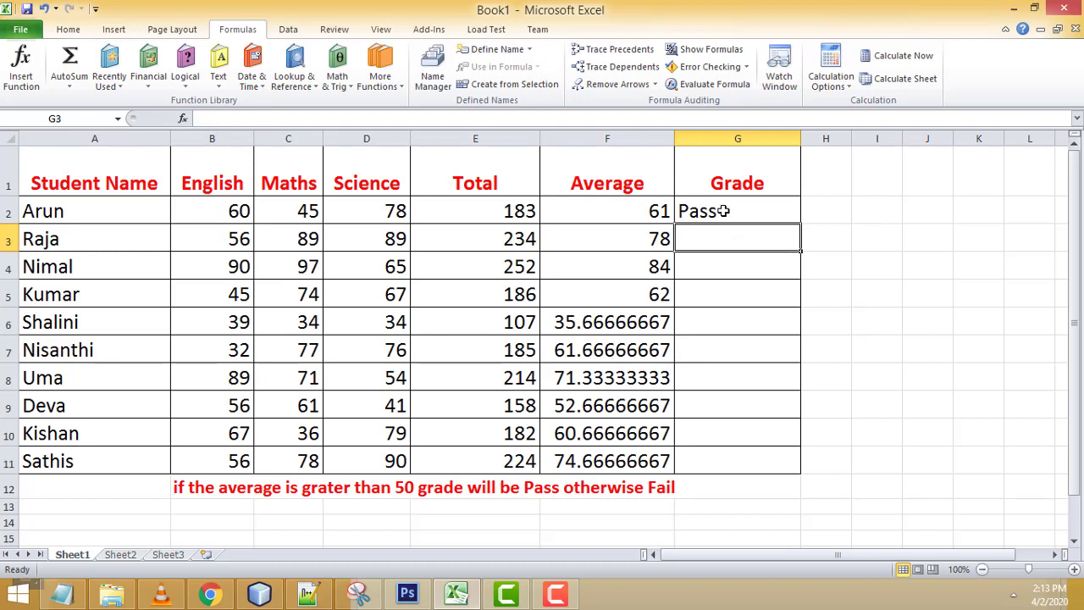
Clear the mistyped entry and its #NAME? error from Raja's Grade cell G3
{"action": "left_click", "coordinate": [724, 211]}
{"action": "left_click", "coordinate": [732, 233]}
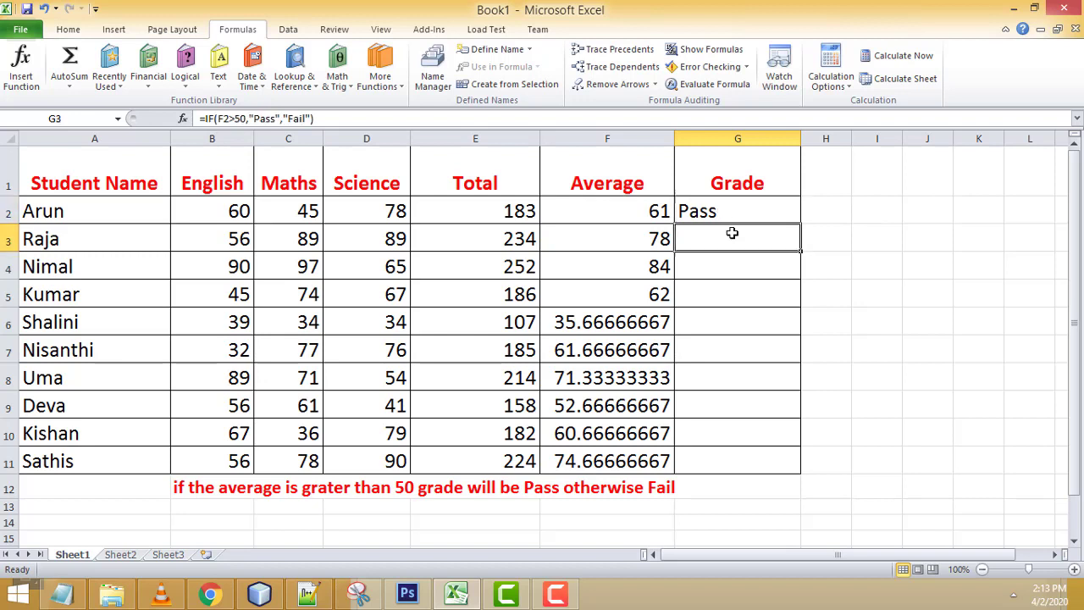
{"action": "left_click", "coordinate": [315, 119]}
{"action": "type", "text": "="}
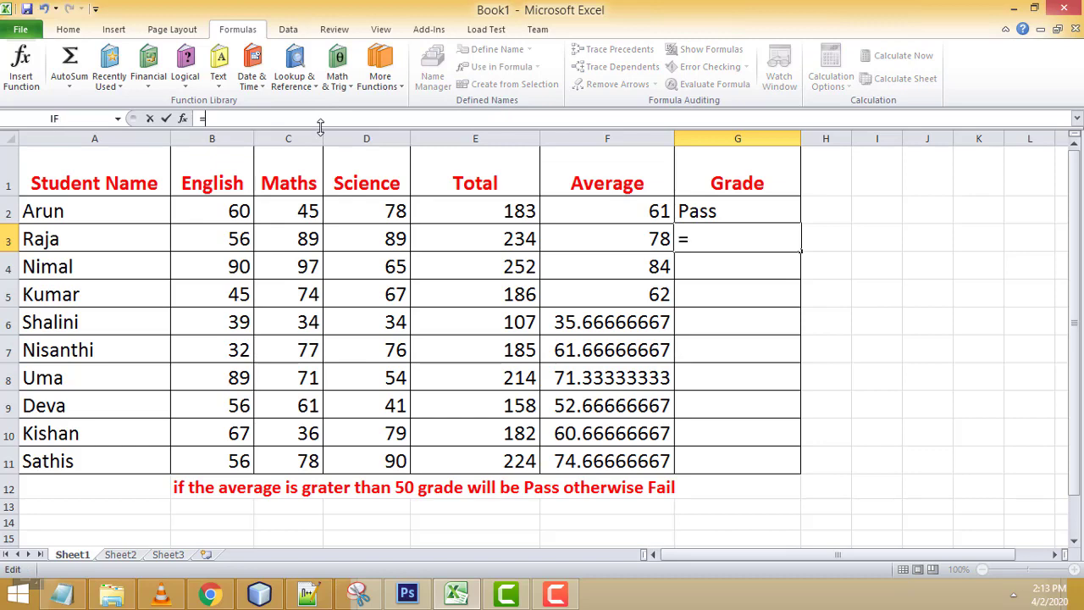
{"action": "type", "text": "ig"}
{"action": "key", "text": "BackSpace"}
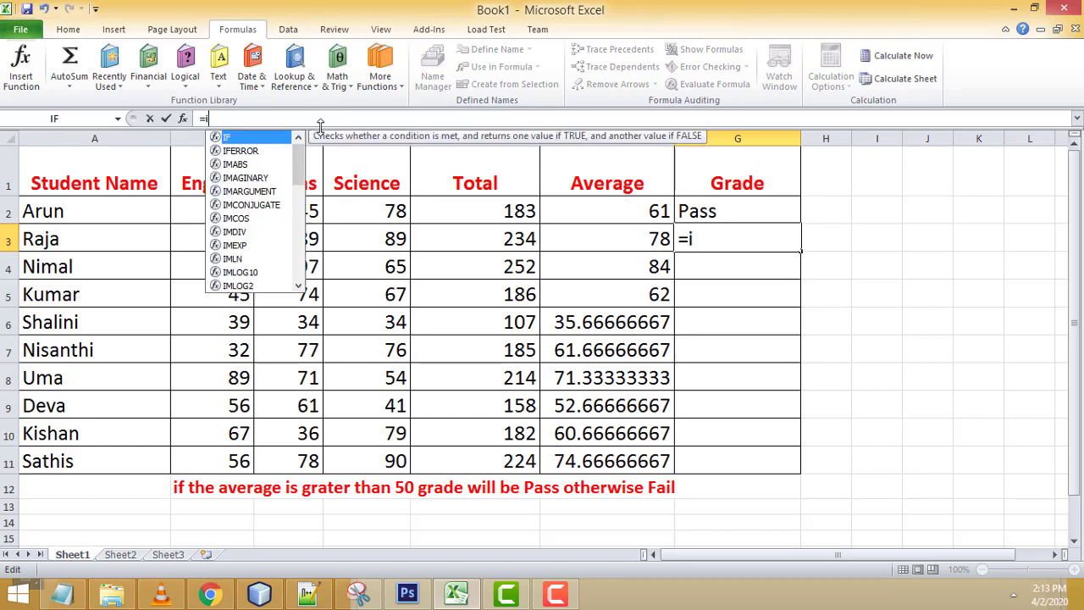
{"action": "key", "text": "Return"}
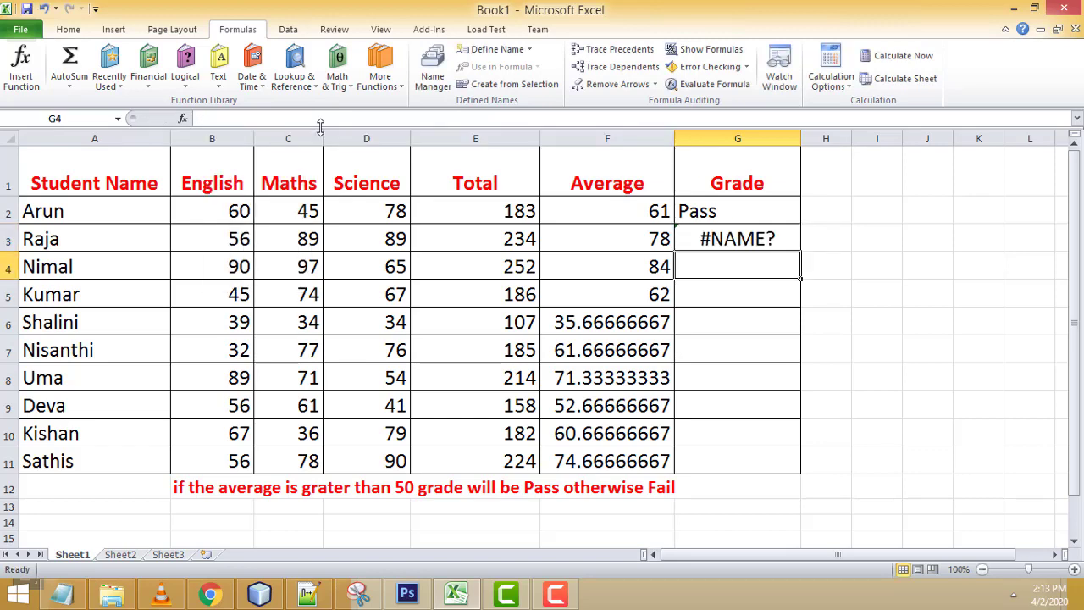
{"action": "left_click", "coordinate": [767, 237]}
{"action": "key", "text": "Delete"}
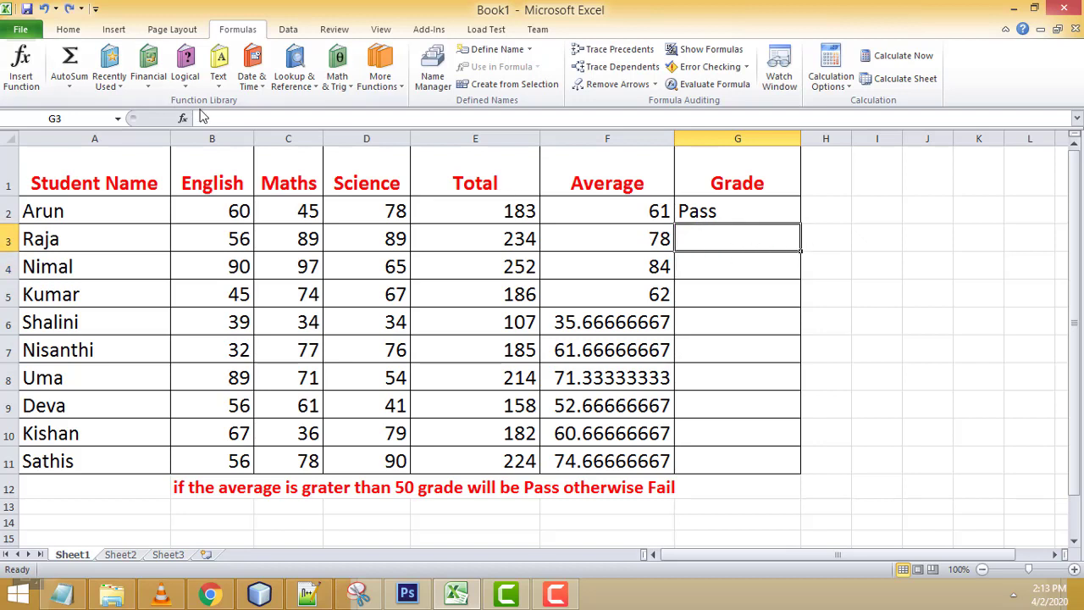
Enter =IF(F3>50,"Pass","Fail") in G3 so Raja's grade shows Pass
{"action": "left_click", "coordinate": [203, 118]}
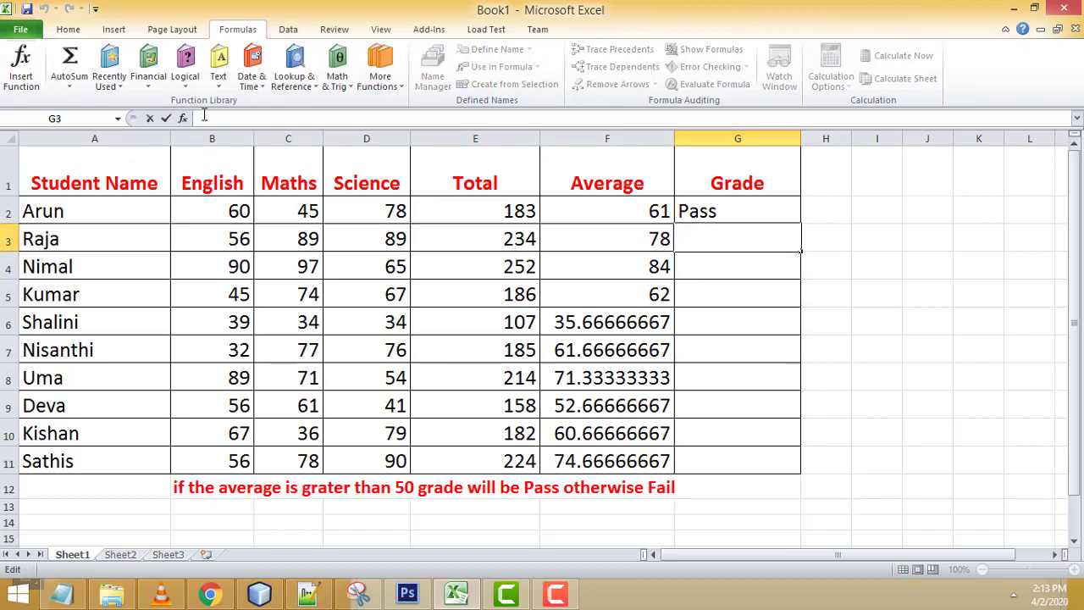
{"action": "type", "text": "=if"}
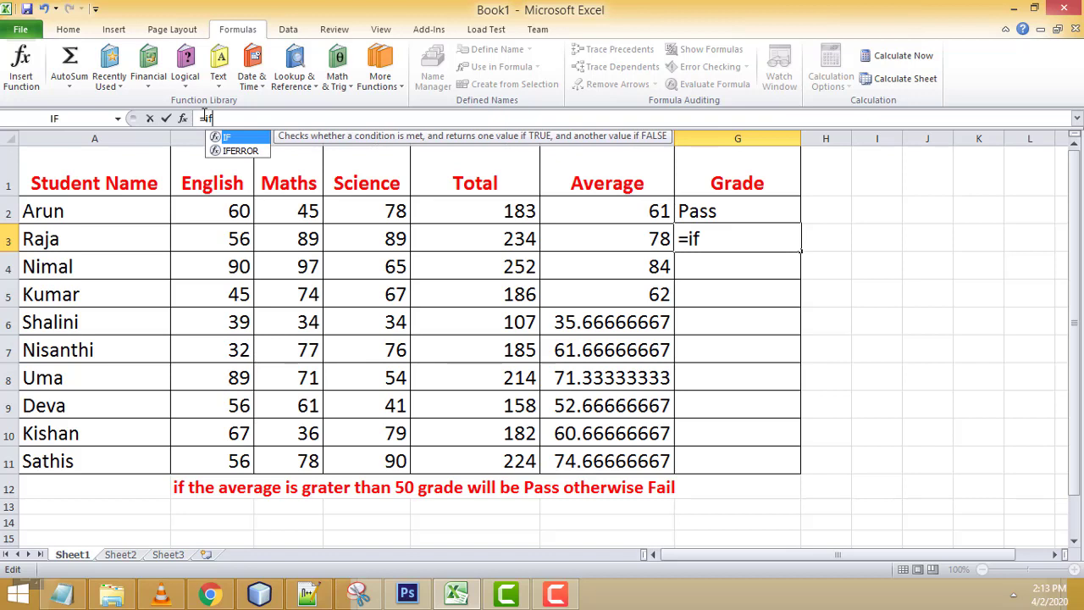
{"action": "double_click", "coordinate": [250, 138]}
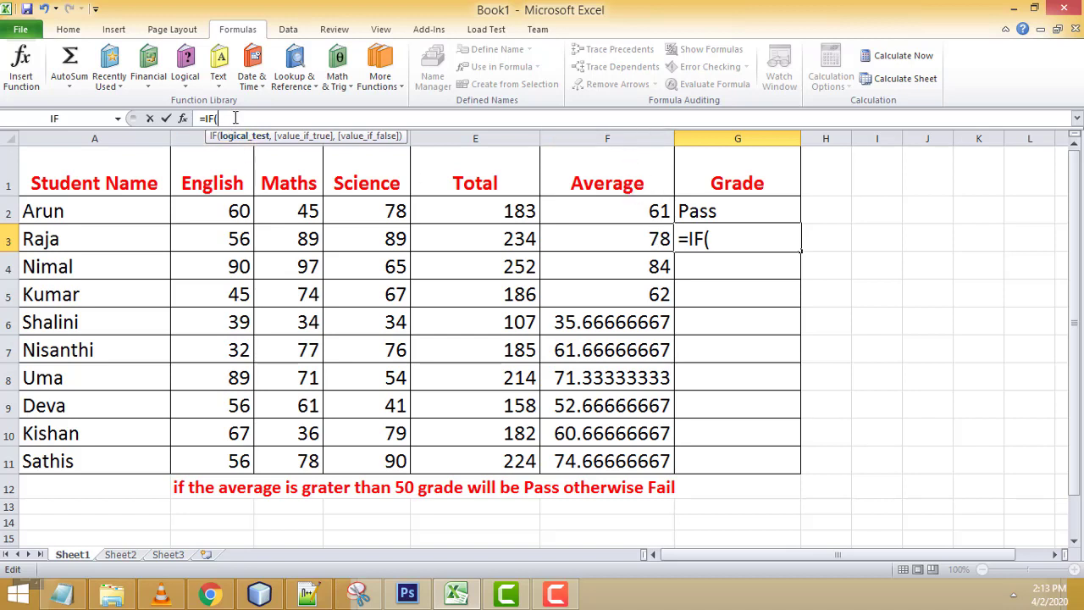
{"action": "type", "text": "f2"}
{"action": "key", "text": "BackSpace"}
{"action": "type", "text": "3"}
{"action": "type", "text": ">"}
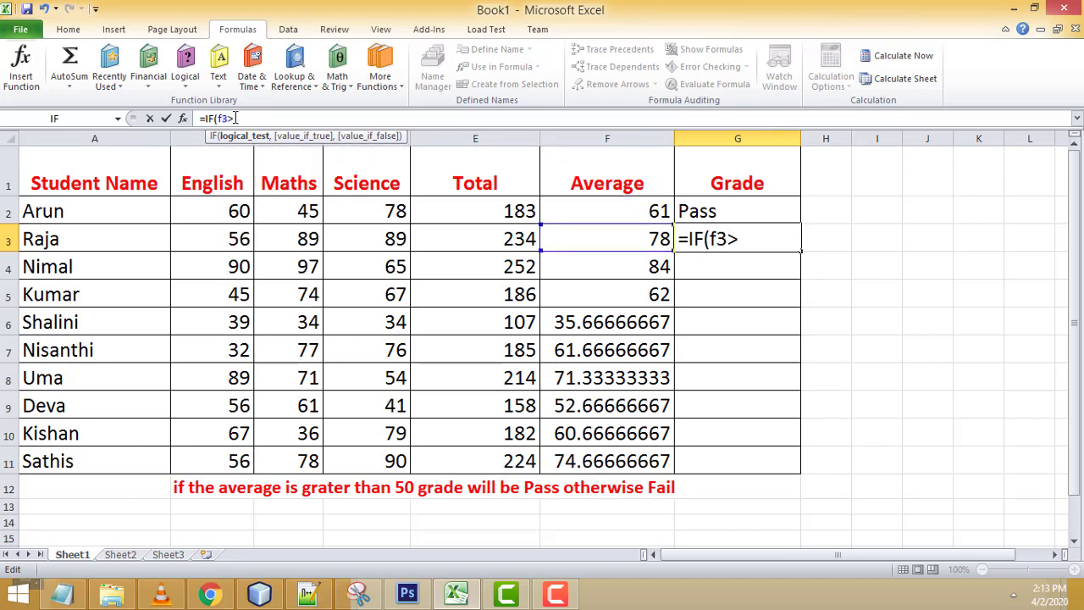
{"action": "type", "text": "50,\""}
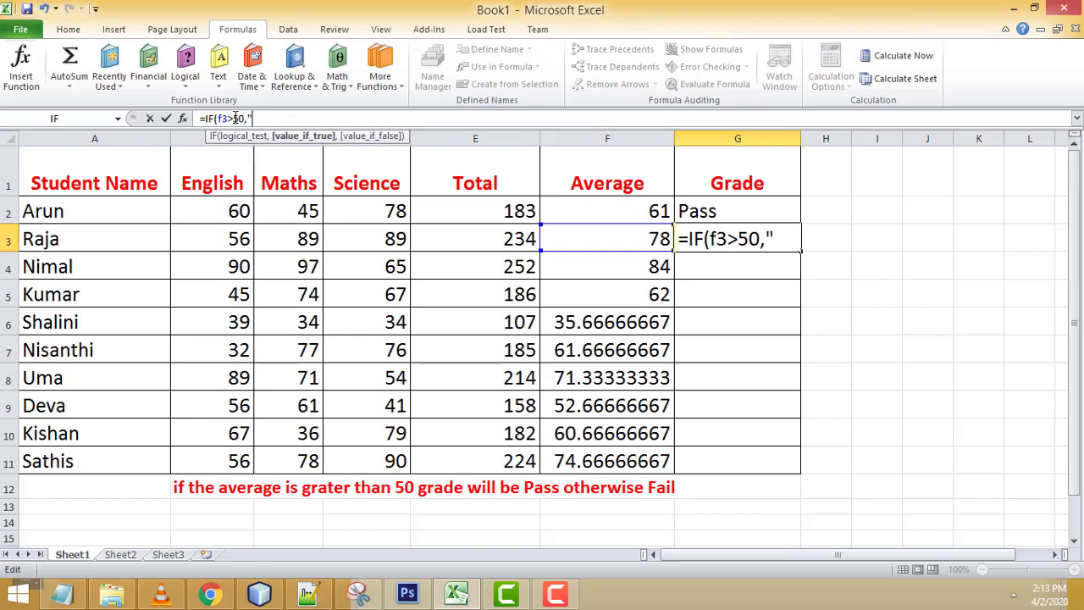
{"action": "type", "text": "\"Pas"}
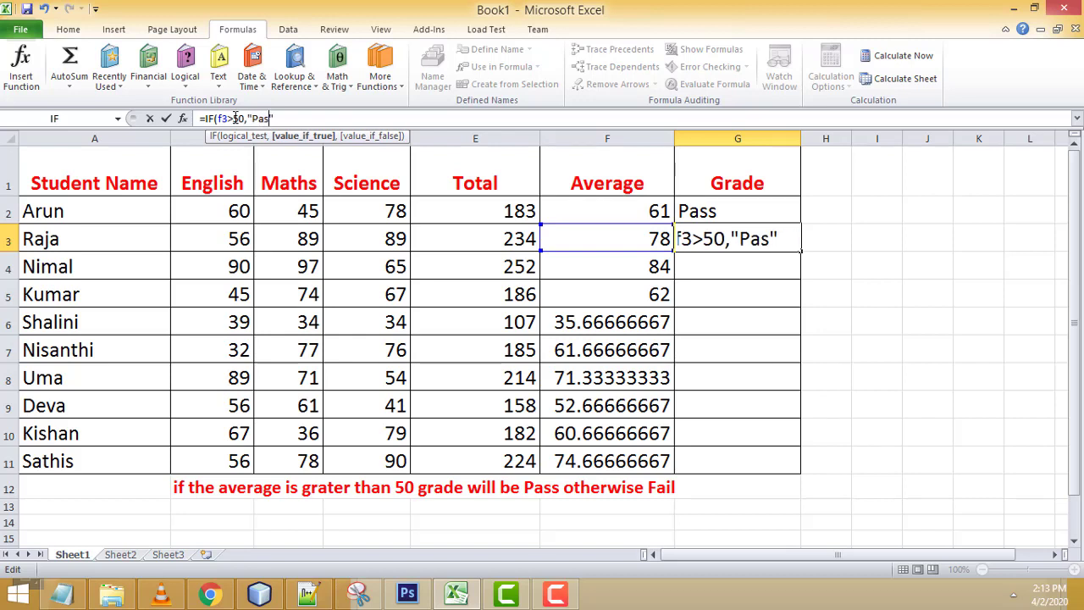
{"action": "type", "text": "s"}
{"action": "type", "text": ","}
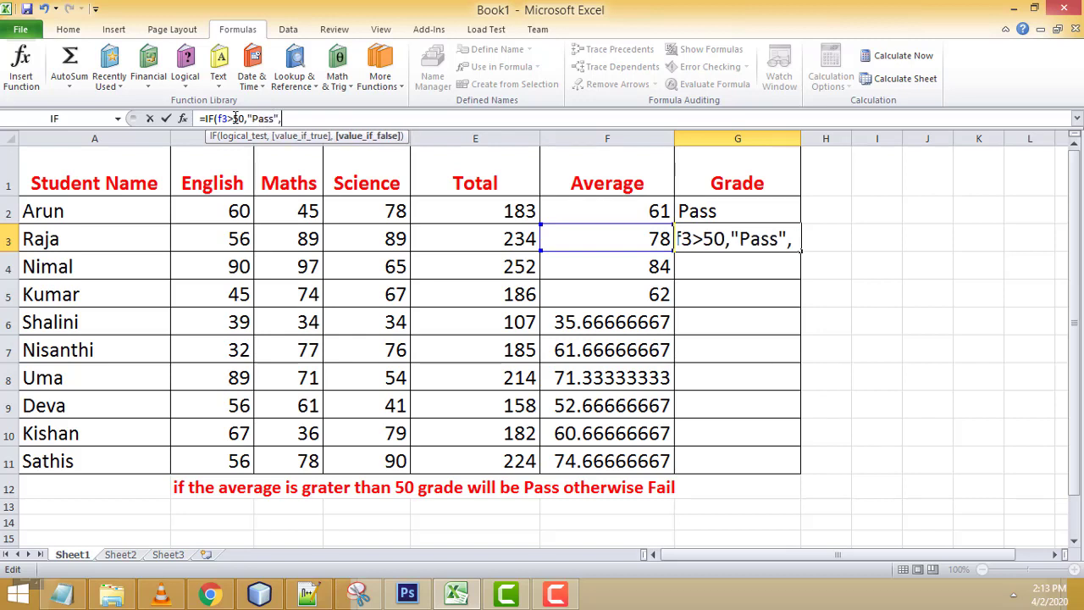
{"action": "type", "text": "\"\"Fai"}
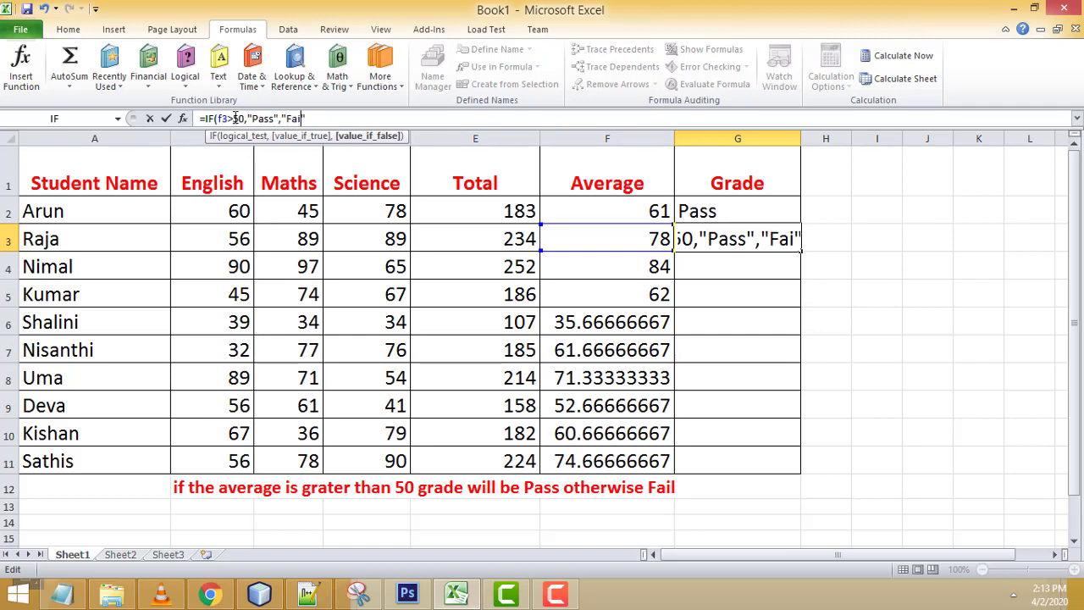
{"action": "type", "text": "l"}
{"action": "key", "text": "Right"}
{"action": "type", "text": ")"}
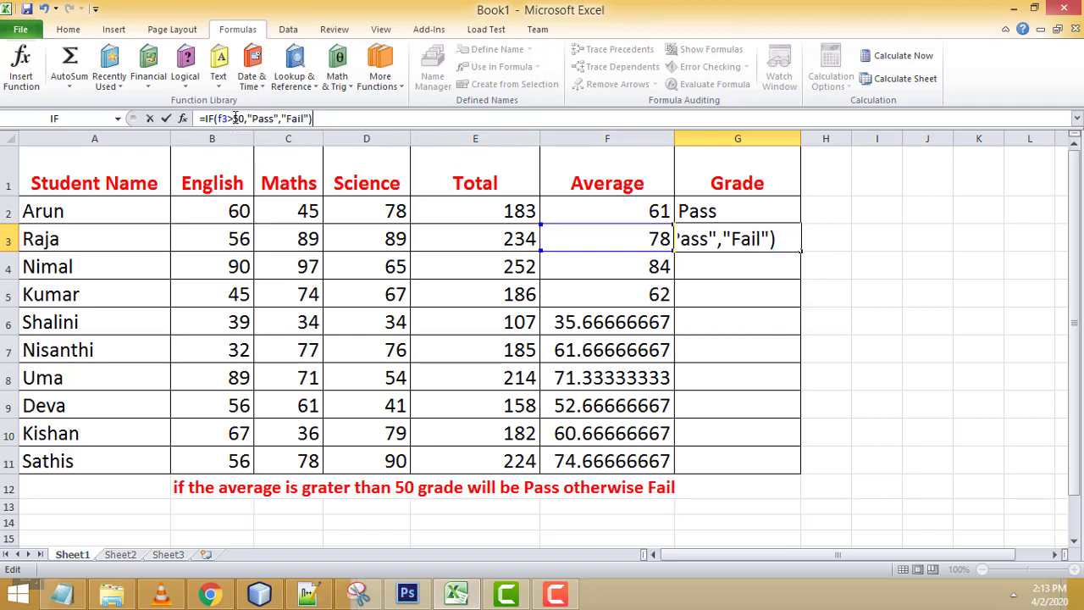
{"action": "key", "text": "Return"}
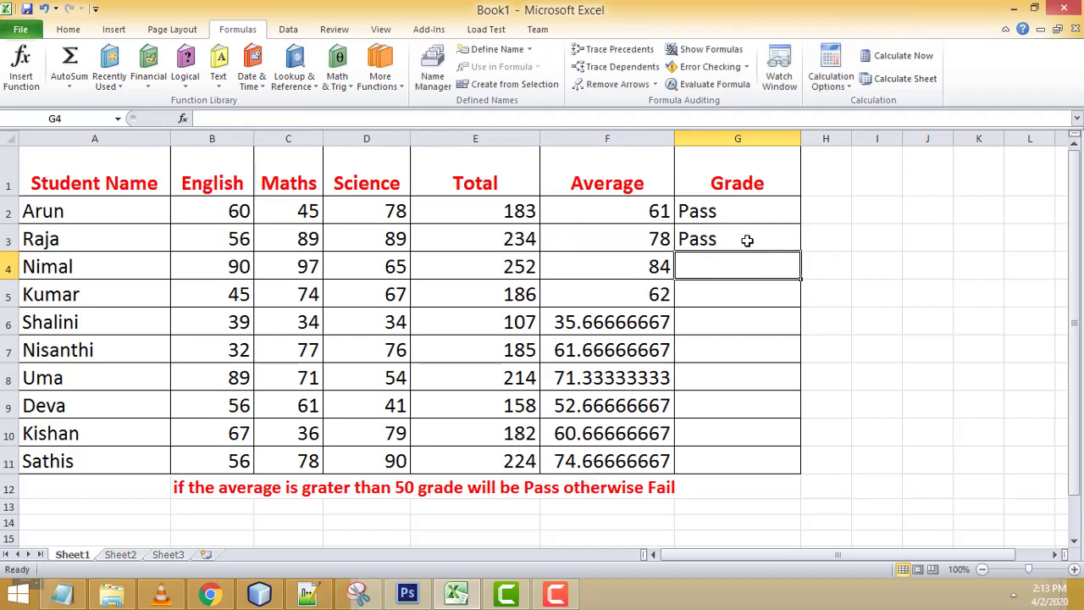
Copy the G3 grade formula down through G11, leaving only Shalini graded Fail
{"action": "left_click", "coordinate": [742, 247]}
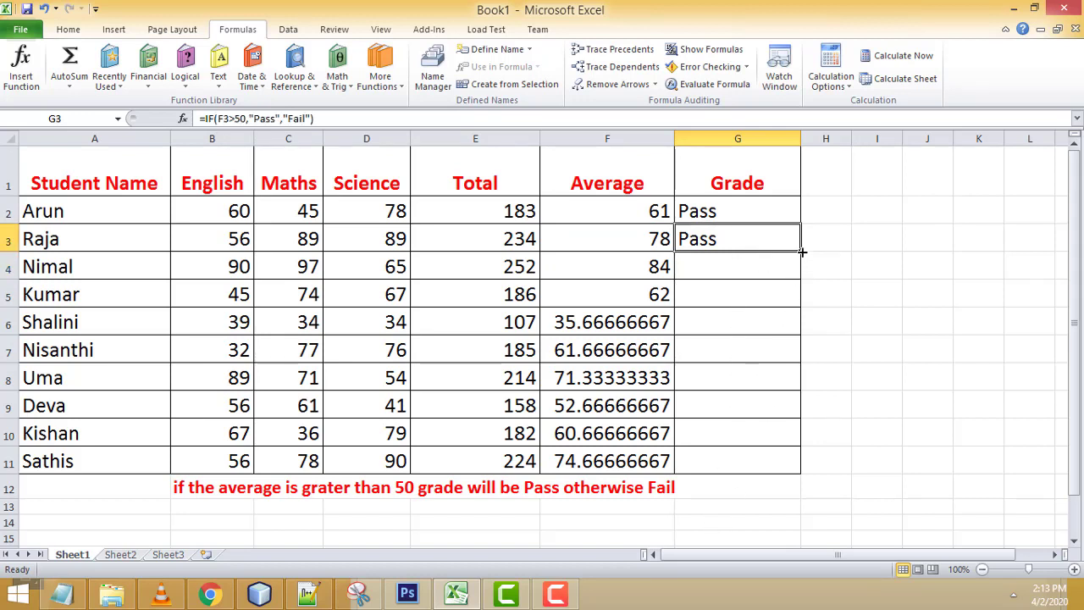
{"action": "left_click_drag", "start_coordinate": [800, 251], "coordinate": [807, 474]}
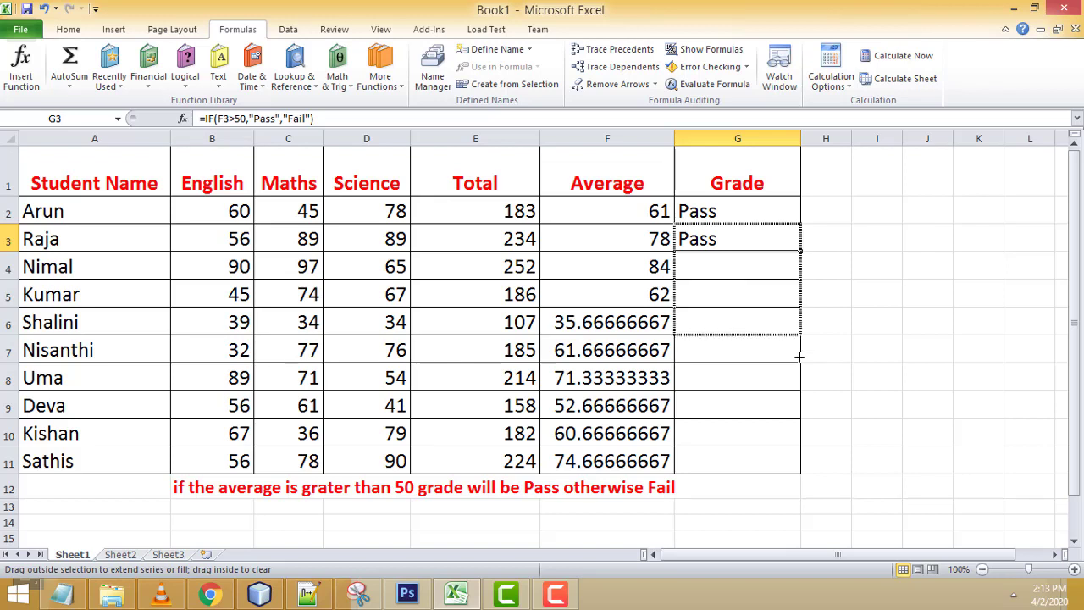
{"action": "left_click", "coordinate": [829, 279]}
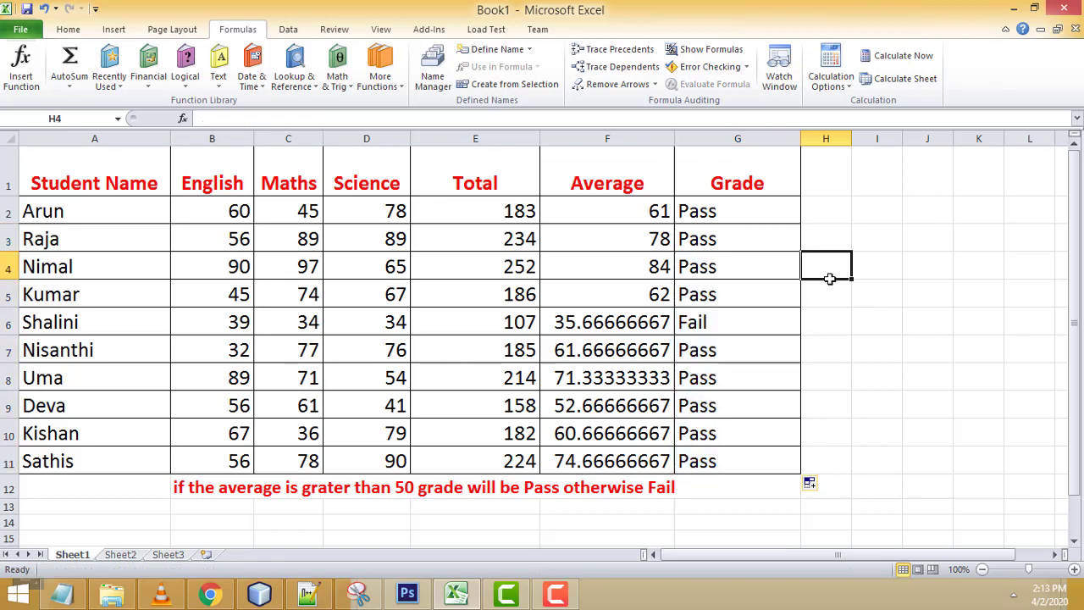
{"action": "left_click", "coordinate": [738, 320]}
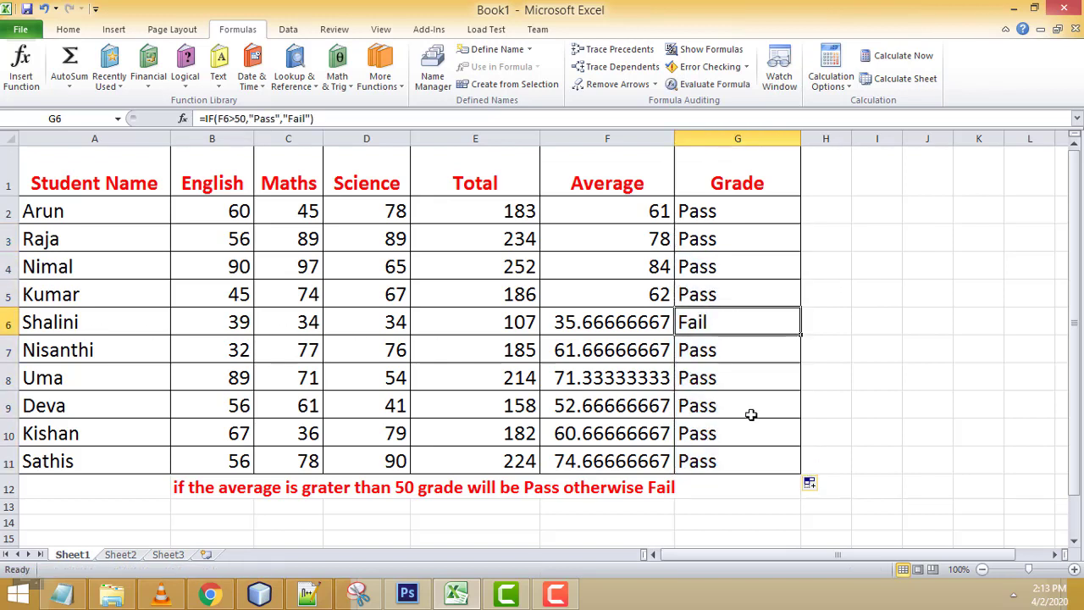
{"action": "left_click", "coordinate": [905, 427]}
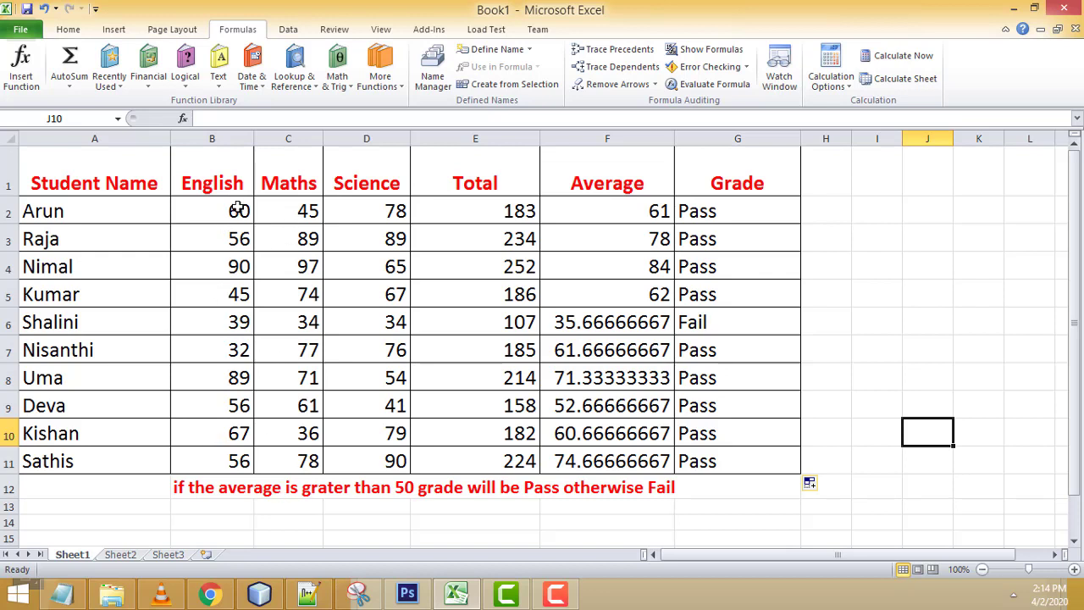
Add the highest English mark, =MAX(B2:B11) showing 90, in B13
{"action": "left_click_drag", "start_coordinate": [237, 209], "coordinate": [245, 460]}
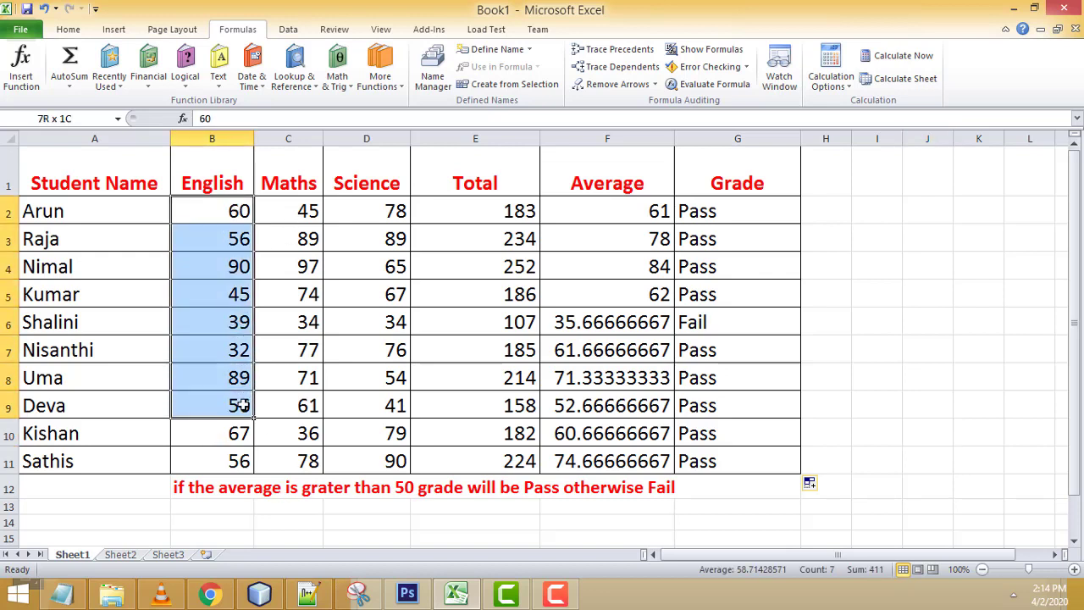
{"action": "left_click", "coordinate": [70, 87]}
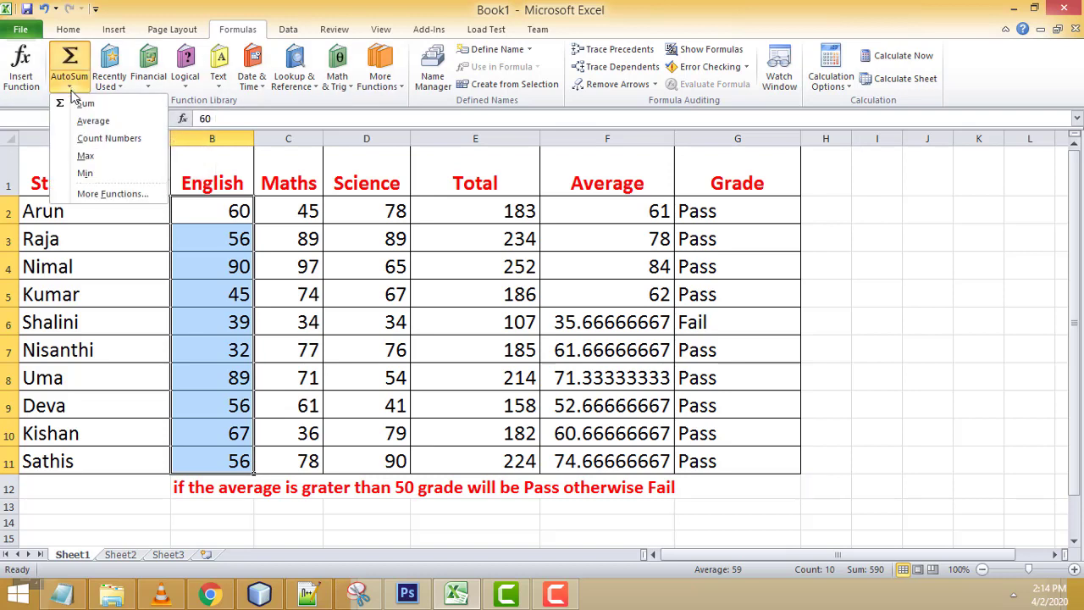
{"action": "left_click", "coordinate": [88, 157]}
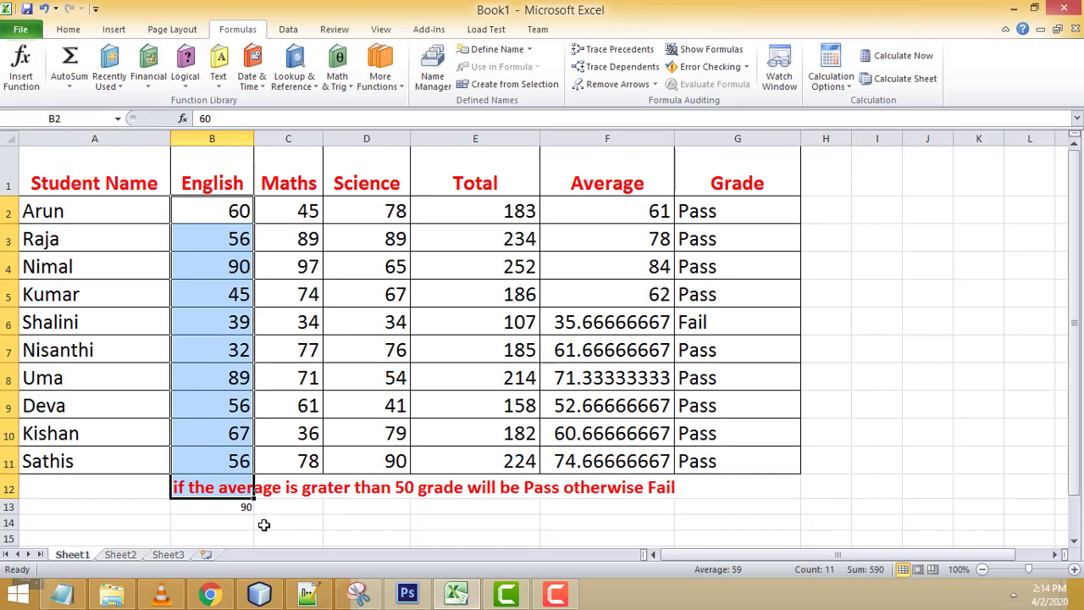
{"action": "left_click", "coordinate": [253, 522]}
{"action": "left_click", "coordinate": [244, 508]}
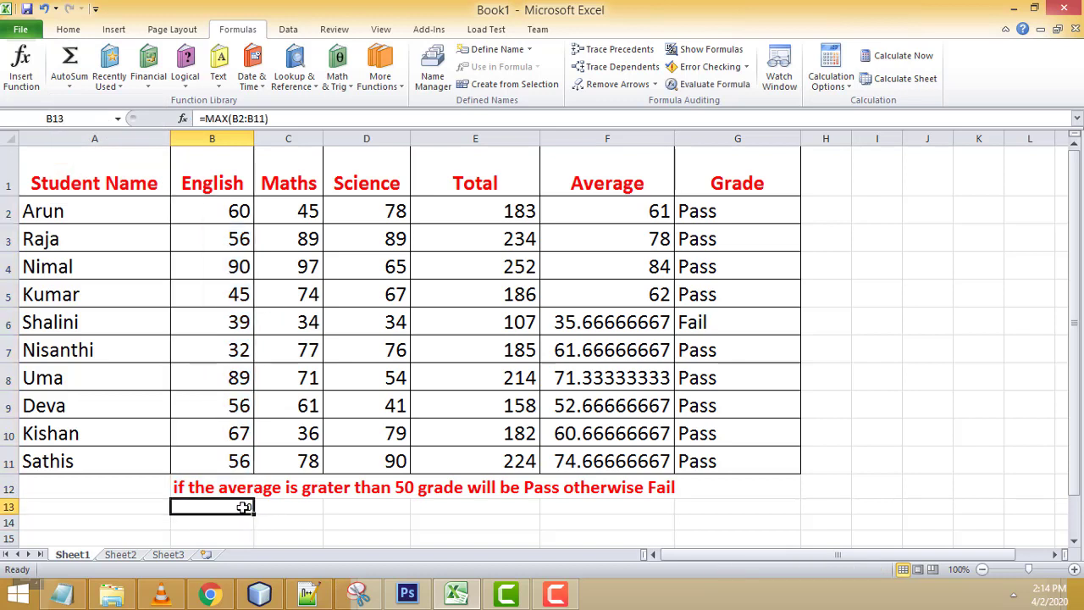
{"action": "left_click", "coordinate": [242, 280]}
Add the lowest Maths mark, =MIN(C2:C11) showing 34, in C12
{"action": "left_click_drag", "start_coordinate": [297, 212], "coordinate": [315, 462]}
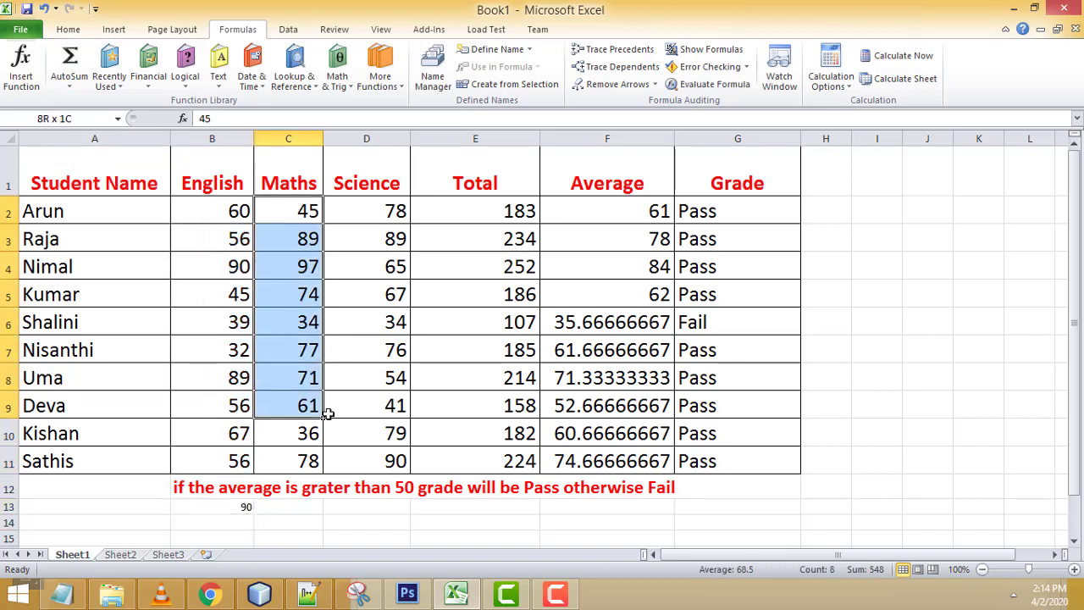
{"action": "left_click", "coordinate": [70, 86]}
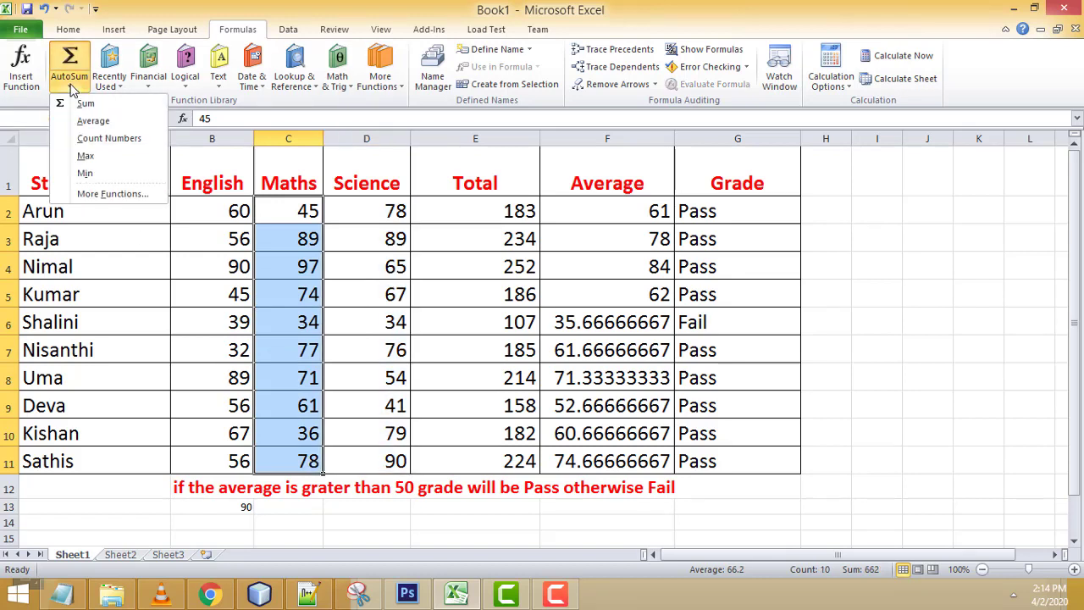
{"action": "left_click", "coordinate": [90, 172]}
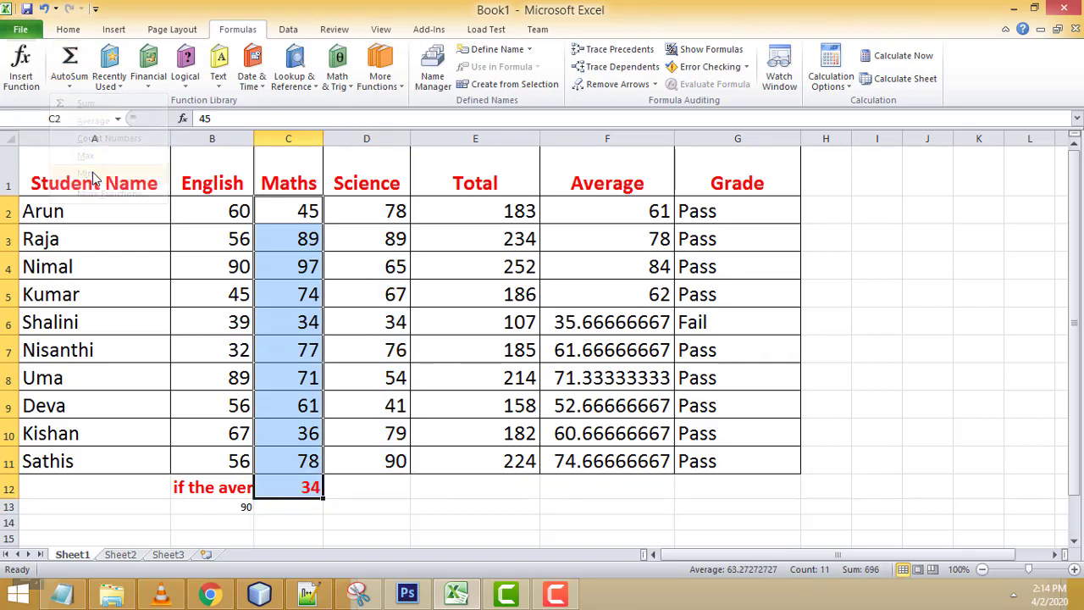
{"action": "left_click", "coordinate": [309, 326]}
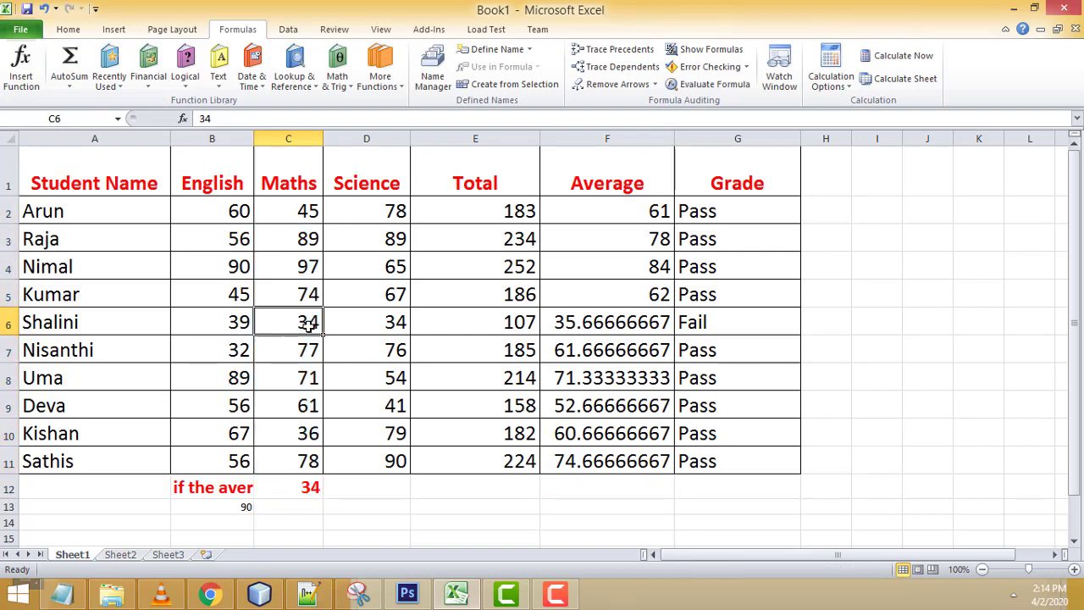
{"action": "left_click", "coordinate": [308, 490]}
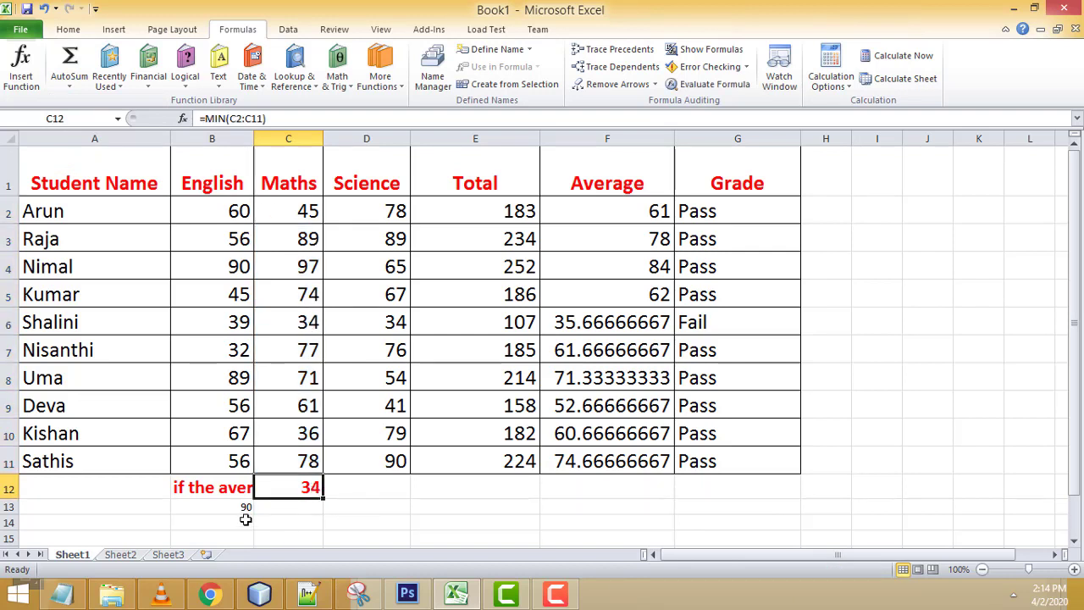
{"action": "left_click", "coordinate": [279, 525]}
Delete the Pass/Fail note and the Maths minimum from row 12
{"action": "left_click", "coordinate": [450, 517]}
{"action": "scroll", "coordinate": [438, 508], "scroll_direction": "down", "scroll_amount": 2}
{"action": "scroll", "coordinate": [438, 508], "scroll_direction": "down", "scroll_amount": 1}
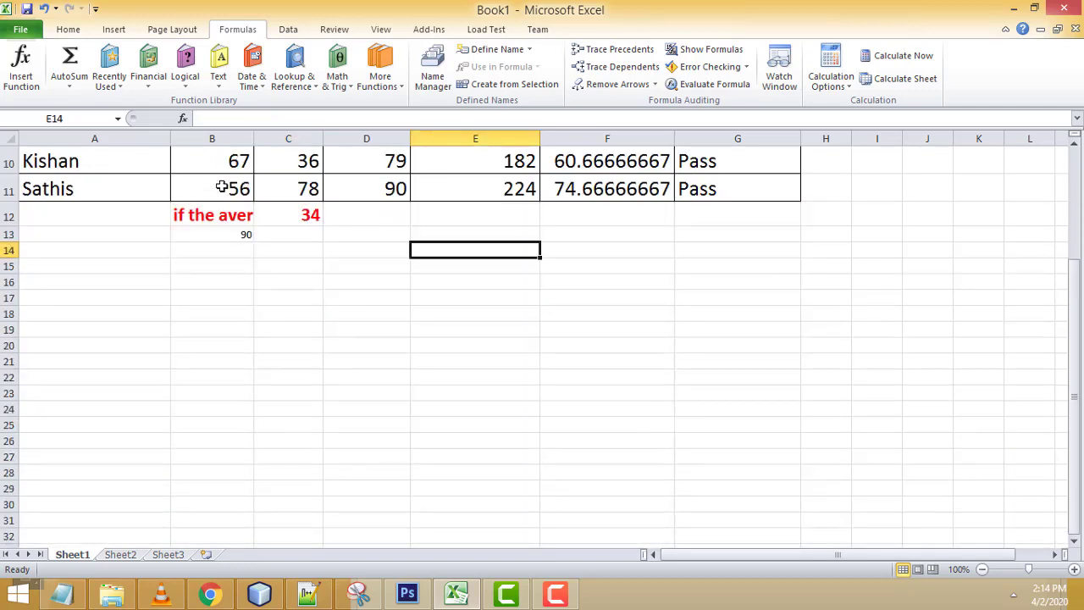
{"action": "left_click_drag", "start_coordinate": [186, 215], "coordinate": [395, 215]}
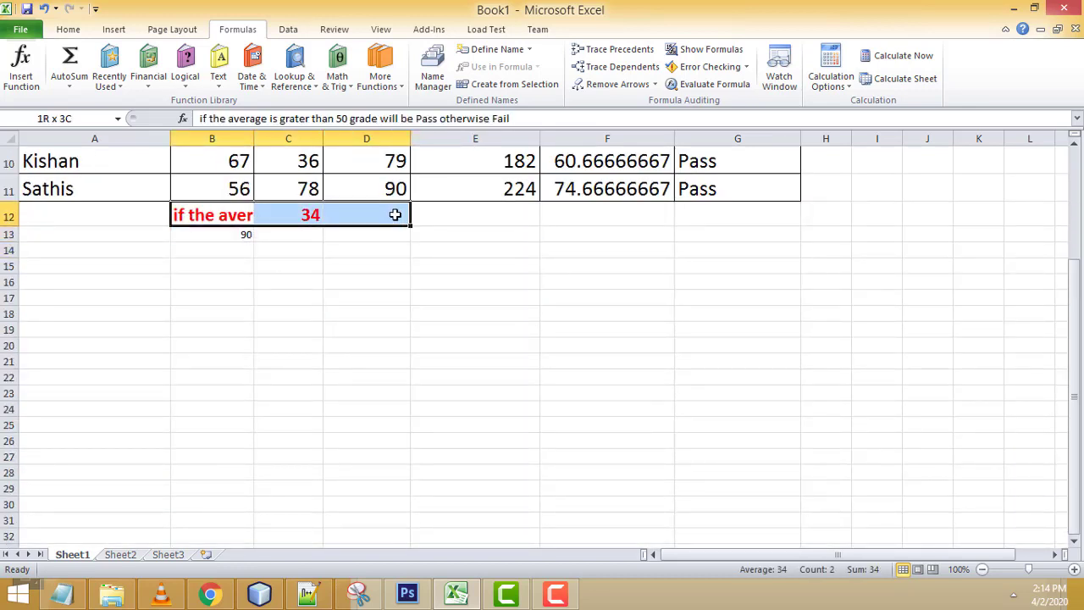
{"action": "scroll", "coordinate": [573, 326], "scroll_direction": "up", "scroll_amount": 1}
{"action": "key", "text": "Delete"}
Delete the English maximum from B13
{"action": "left_click", "coordinate": [384, 343]}
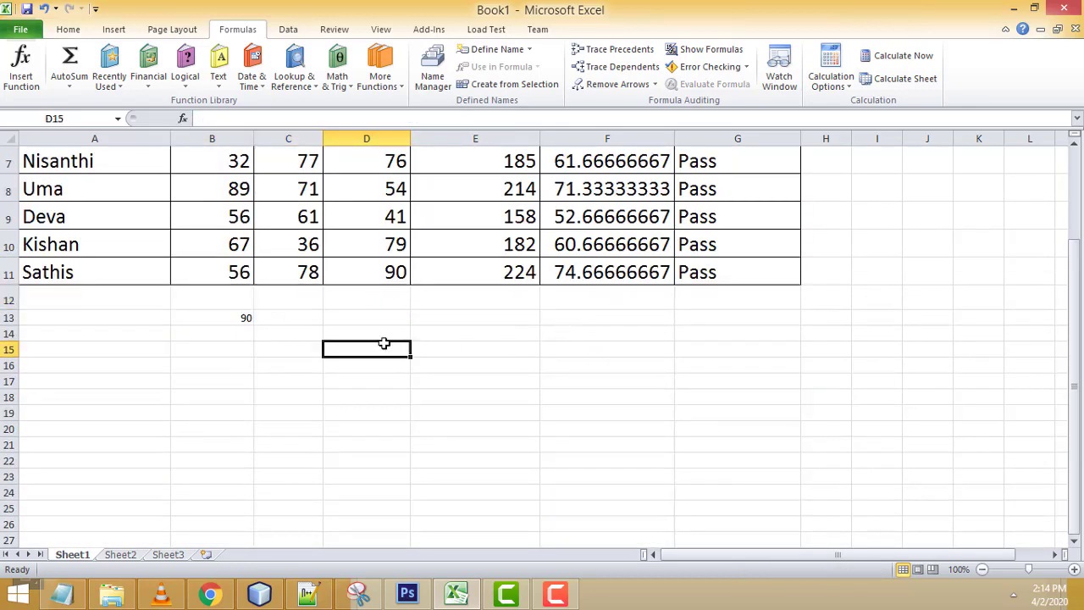
{"action": "left_click", "coordinate": [246, 317]}
{"action": "scroll", "coordinate": [558, 353], "scroll_direction": "up", "scroll_amount": 2}
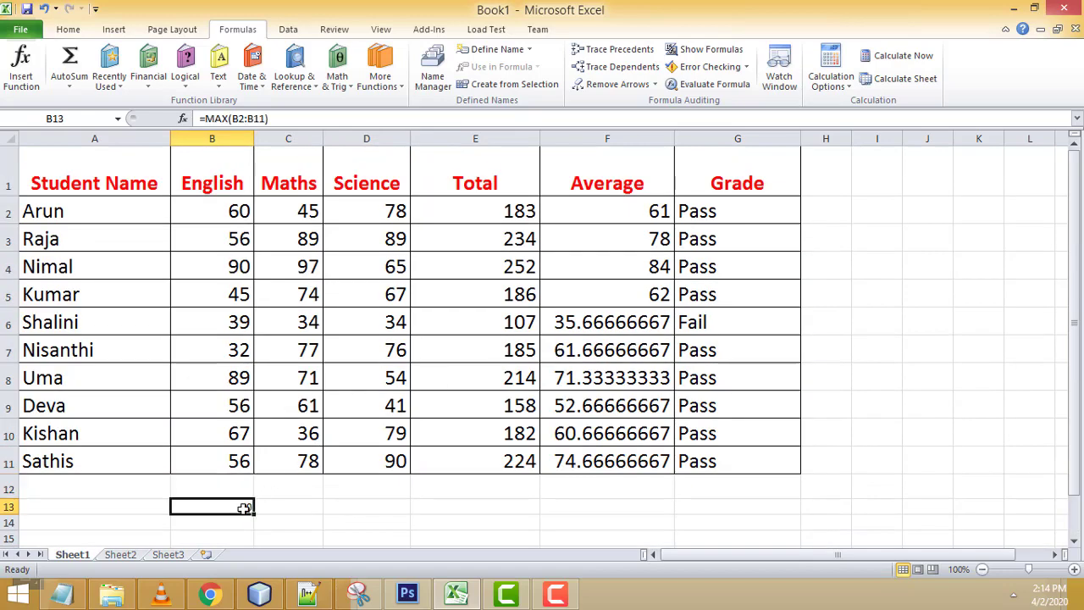
{"action": "key", "text": "Delete"}
{"action": "left_click", "coordinate": [443, 501]}
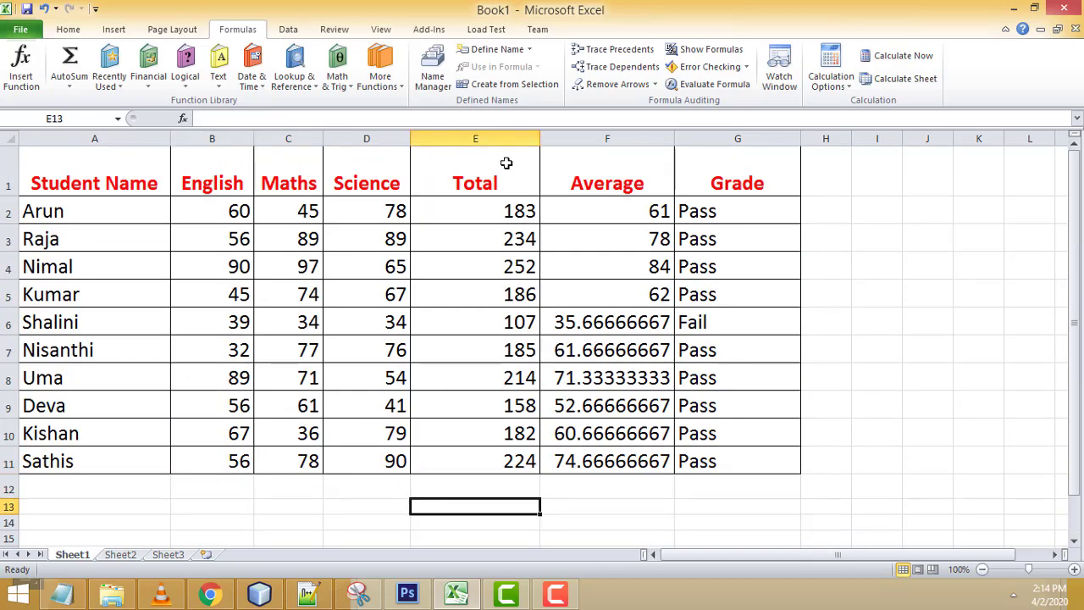